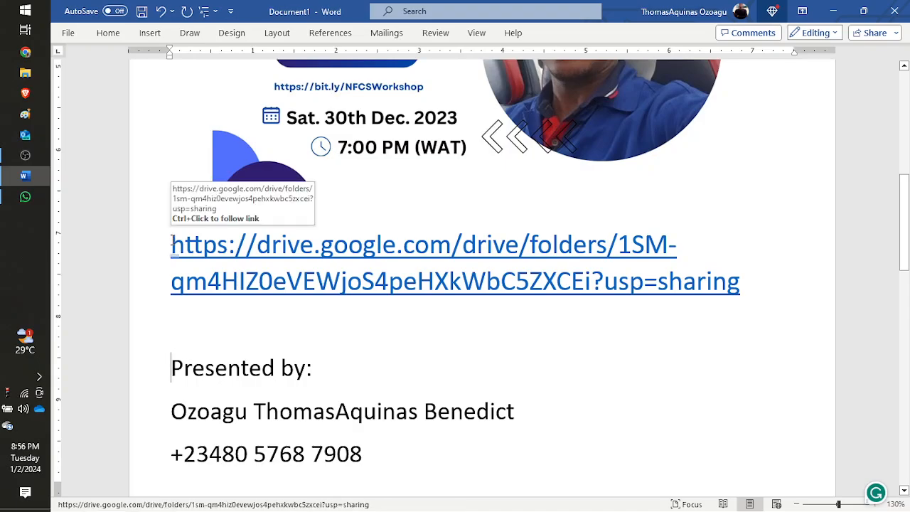
# Copy the full Google Drive folder link from the workshop document.
pyautogui.moveTo(190, 242); pyautogui.dragTo(740, 283)
pyautogui.hotkey('ctrl', 'c')
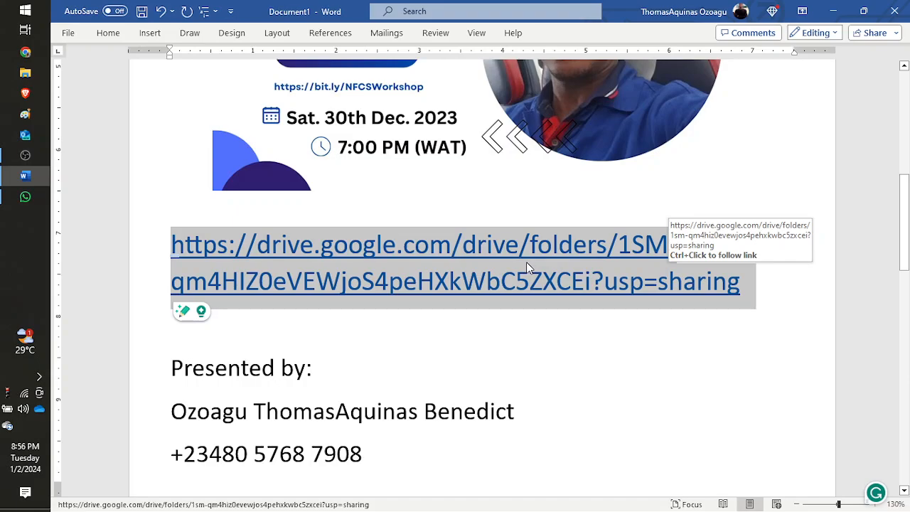
pyautogui.scroll(6, 526, 261)
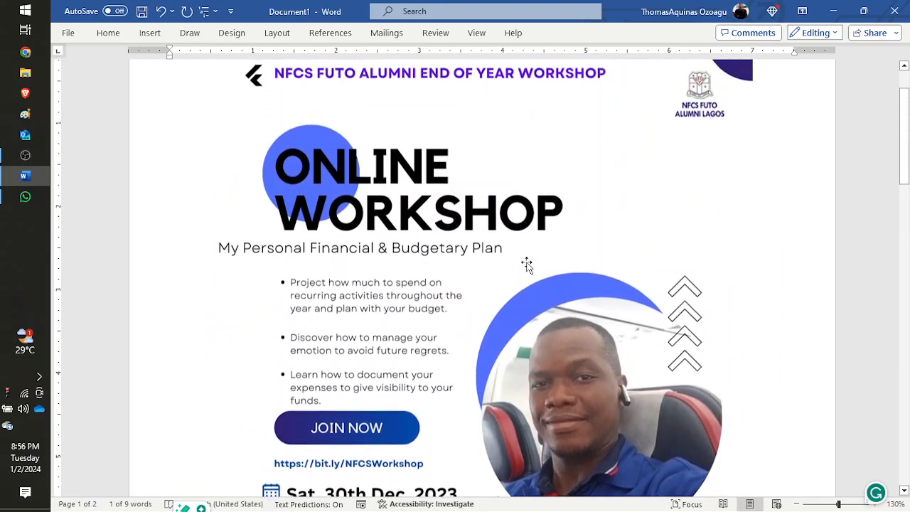
pyautogui.scroll(1, 526, 264)
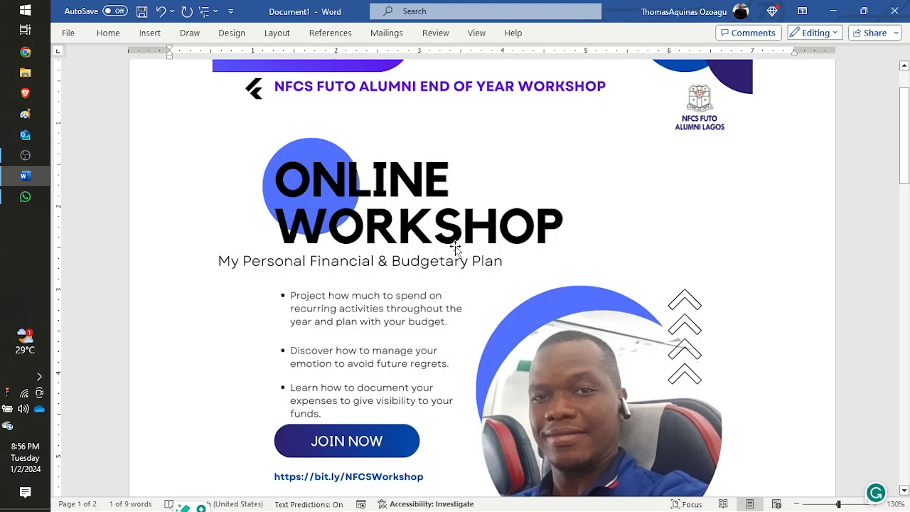
pyautogui.scroll(-5, 456, 249)
pyautogui.scroll(-6, 455, 249)
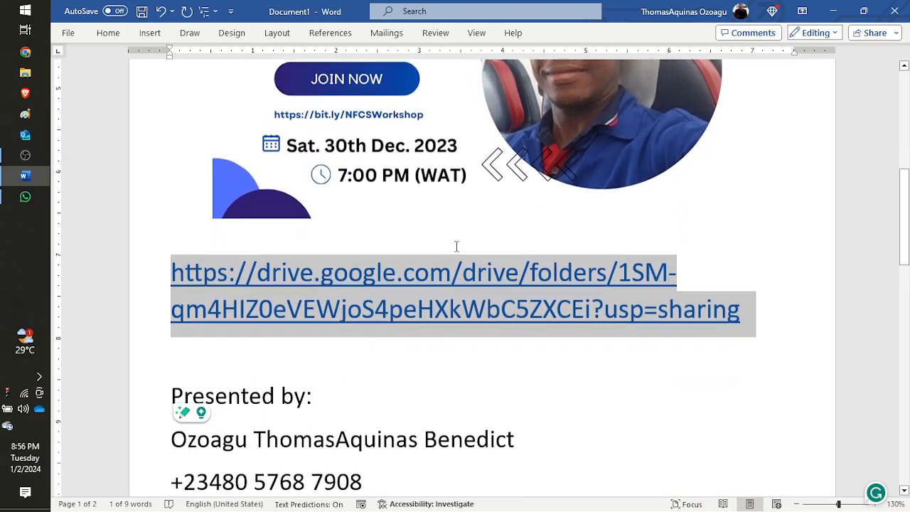
pyautogui.scroll(-1, 457, 227)
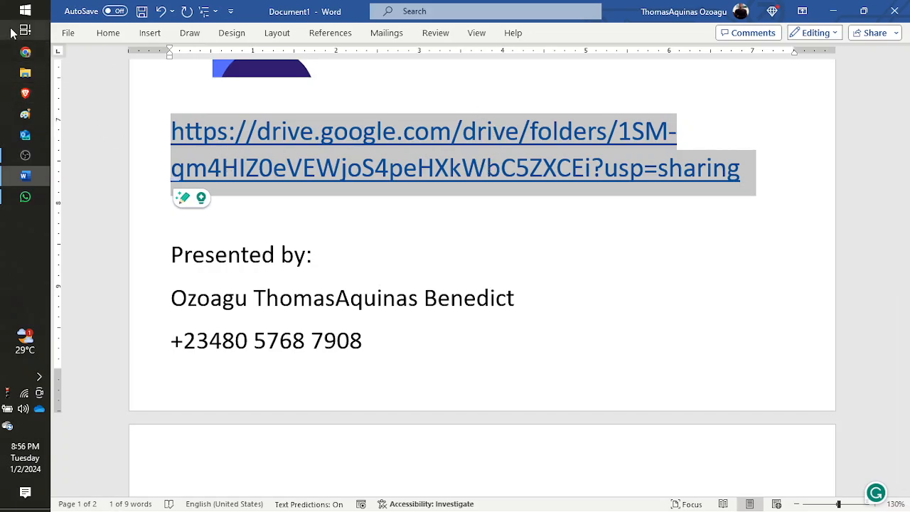
# Switch to Chrome and open the copied Google Drive folder link.
pyautogui.click(24, 53)
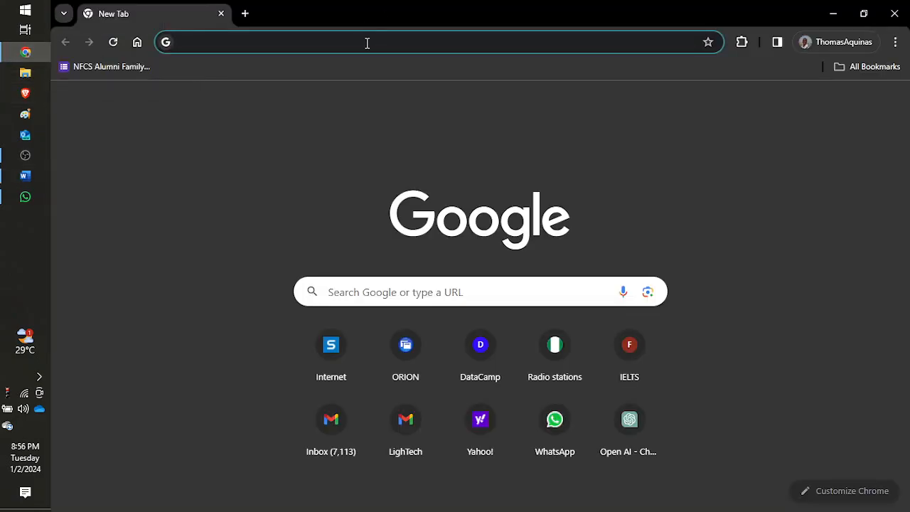
pyautogui.click(366, 42)
pyautogui.hotkey('ctrl', 'v')
pyautogui.press('Return')
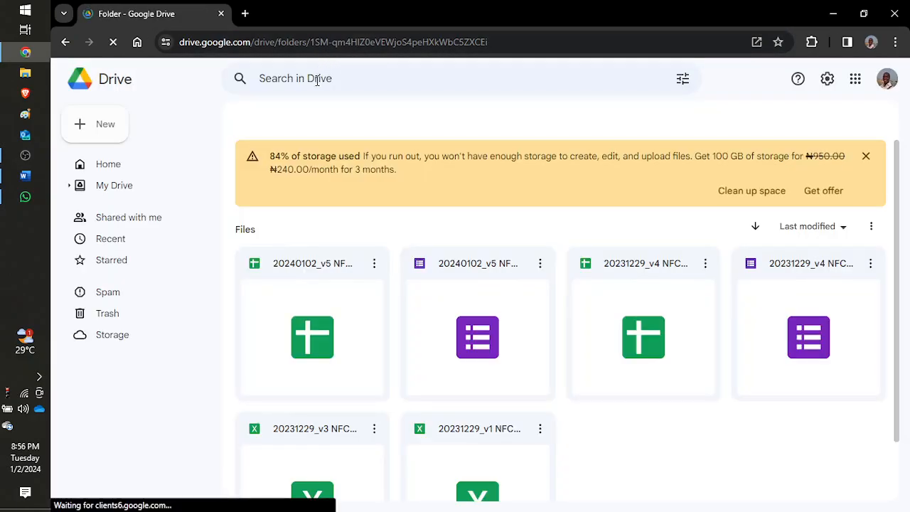
# Look over the v1, v3, v4 and v5 budget spreadsheets and forms in the shared folder.
pyautogui.scroll(-1, 410, 271)
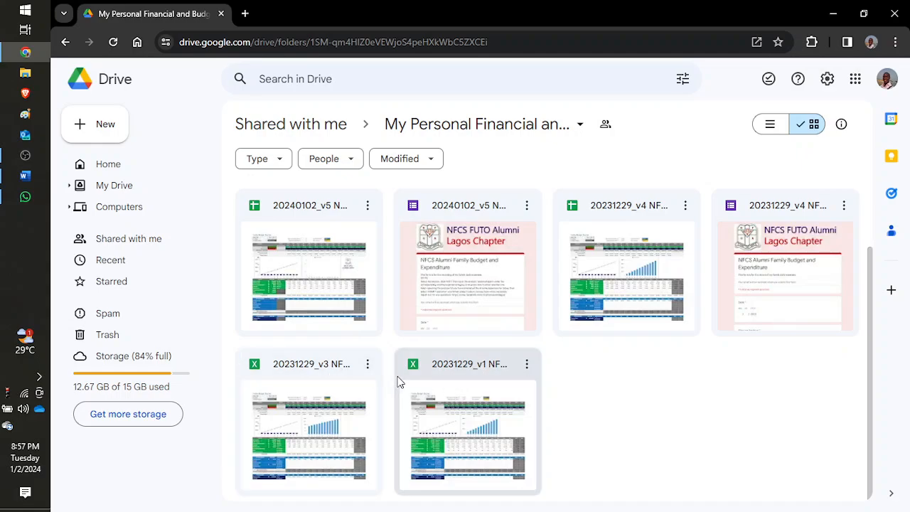
pyautogui.click(458, 382)
pyautogui.click(330, 364)
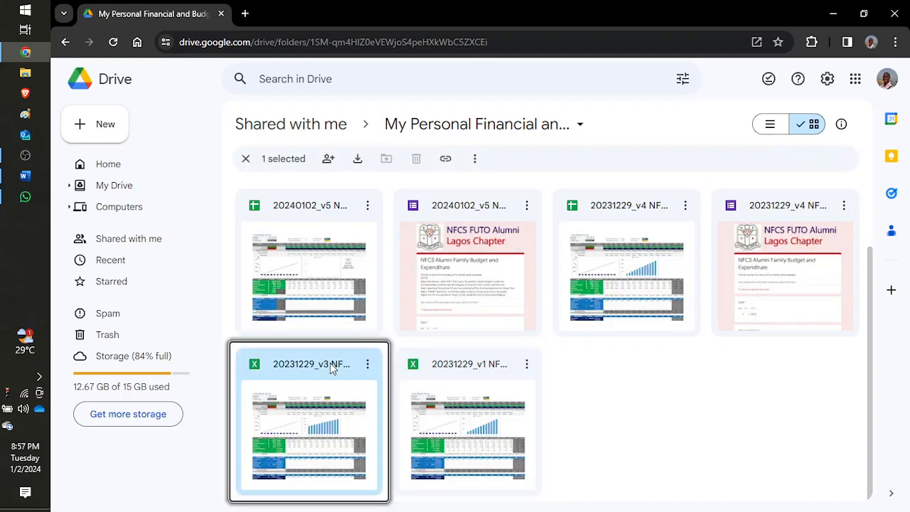
pyautogui.click(763, 237)
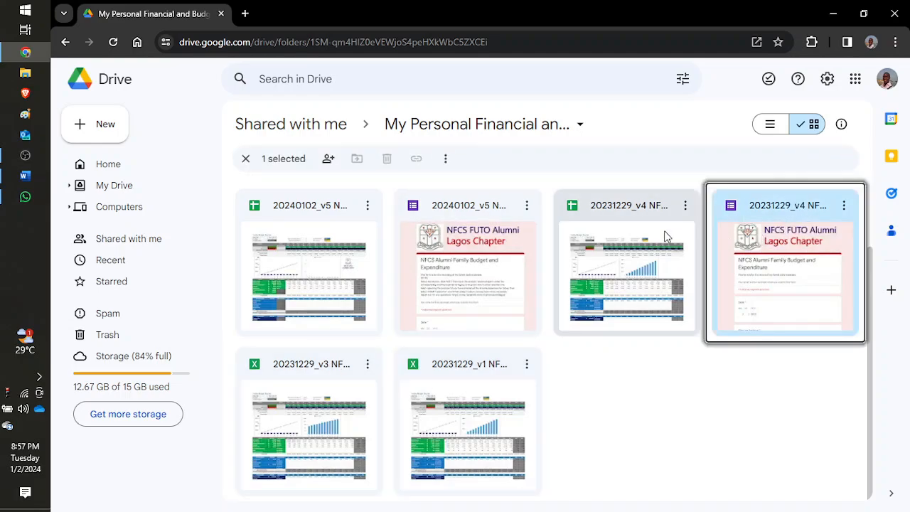
pyautogui.click(610, 232)
pyautogui.click(485, 234)
pyautogui.click(349, 235)
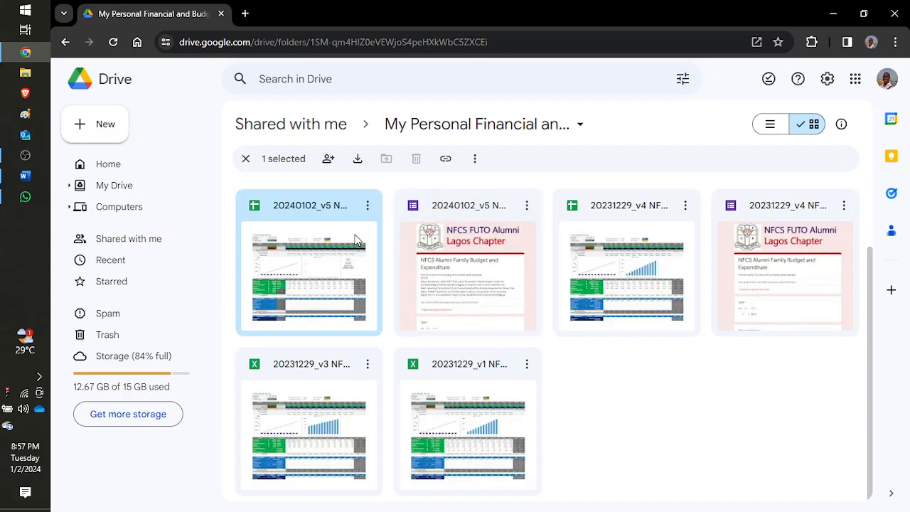
pyautogui.click(440, 247)
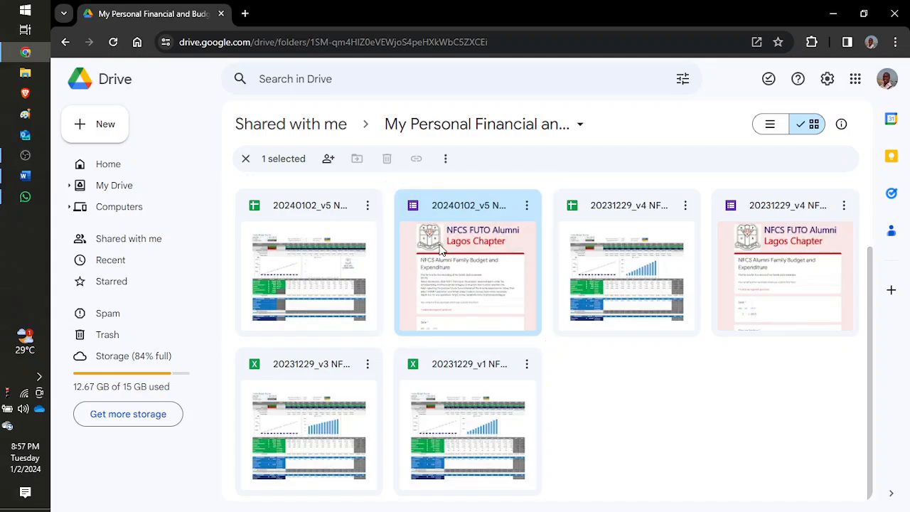
# Make a copy of the 20240102_v5 NFCS Budget and Expenditure Template spreadsheet.
pyautogui.click(367, 208)
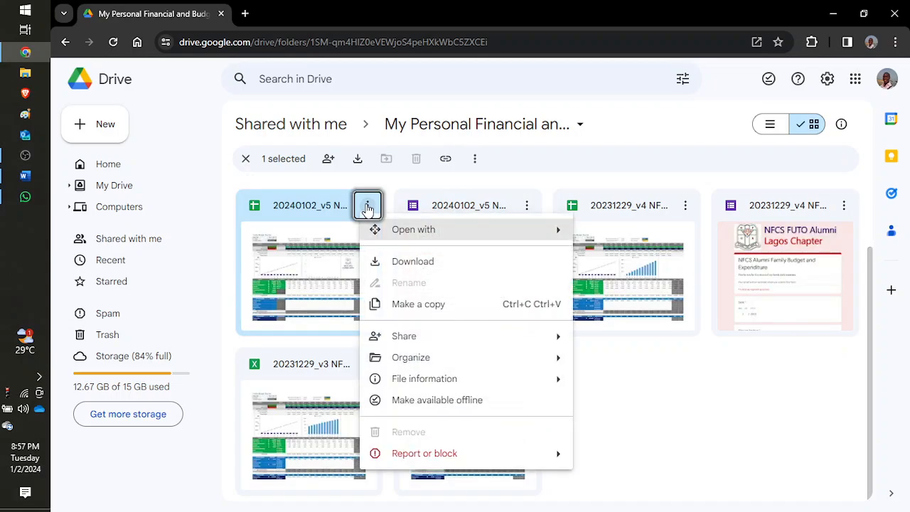
pyautogui.click(422, 312)
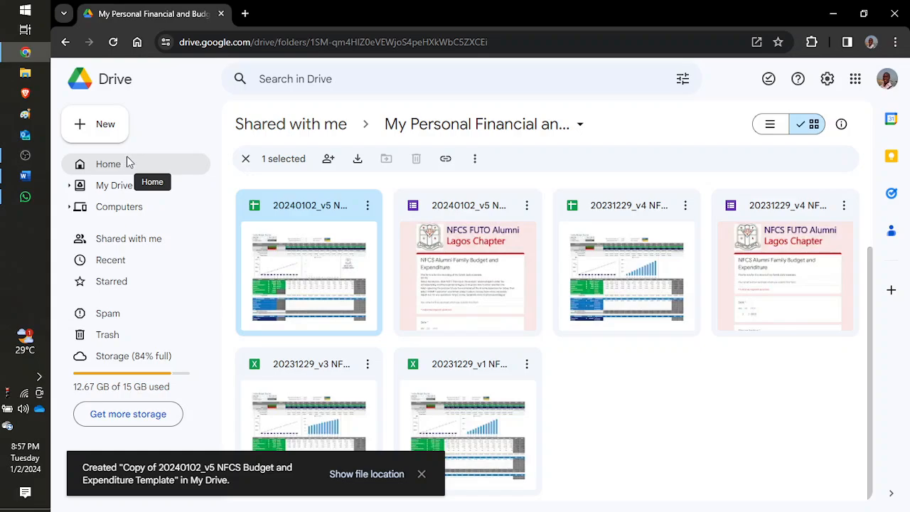
# Open Google Drive from the Google homepage in a new browser tab.
pyautogui.click(245, 13)
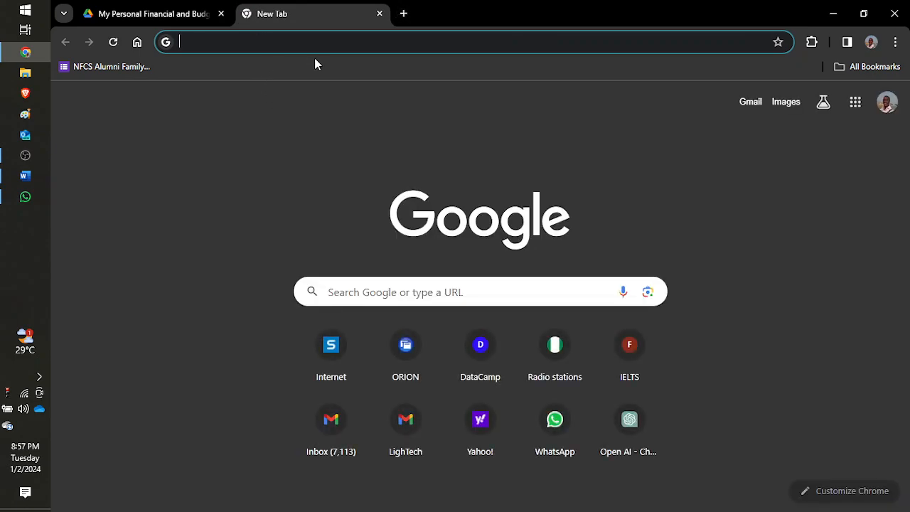
pyautogui.write('go')
pyautogui.press('Return')
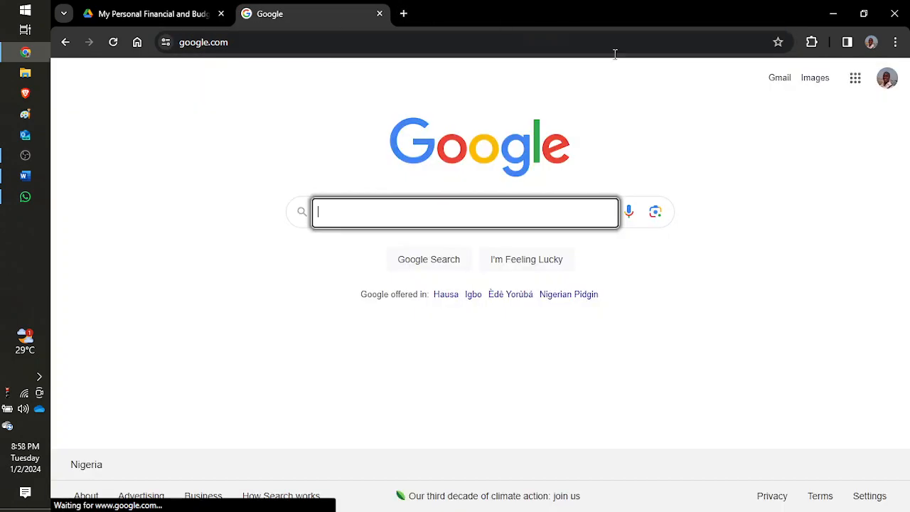
pyautogui.click(857, 79)
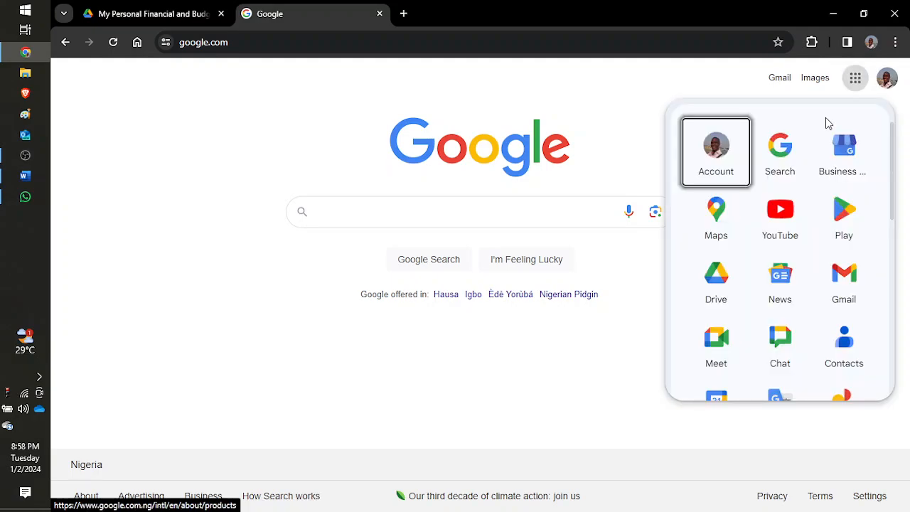
pyautogui.click(724, 288)
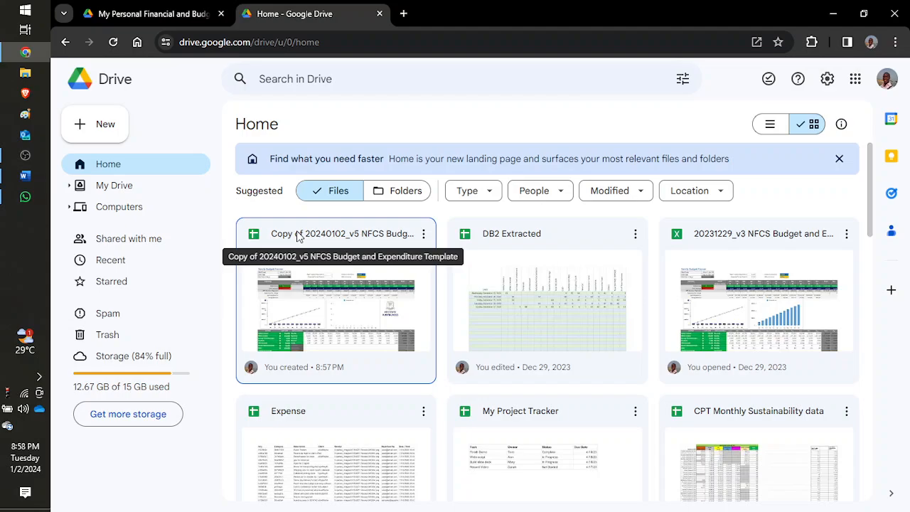
# Start moving the copied 20240102_v5 budget template and browse into the appsheet folder as its destination.
pyautogui.click(423, 237)
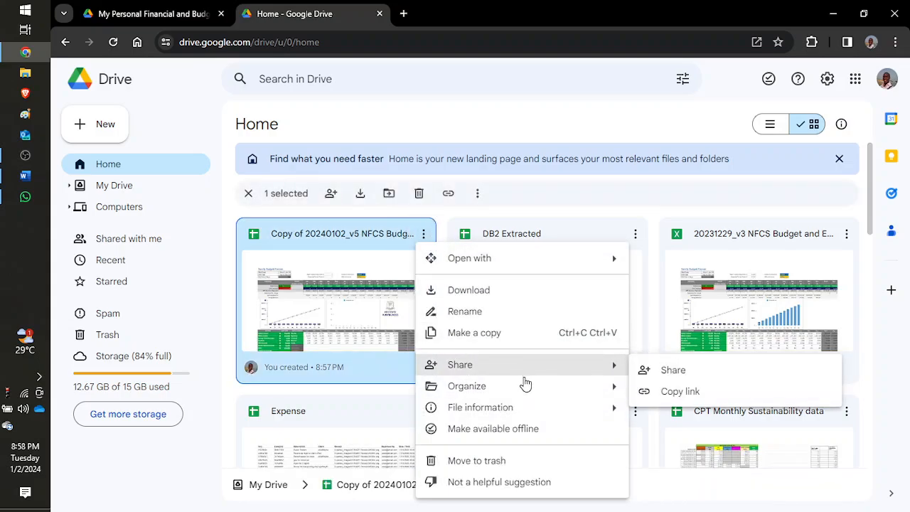
pyautogui.moveTo(522, 385)
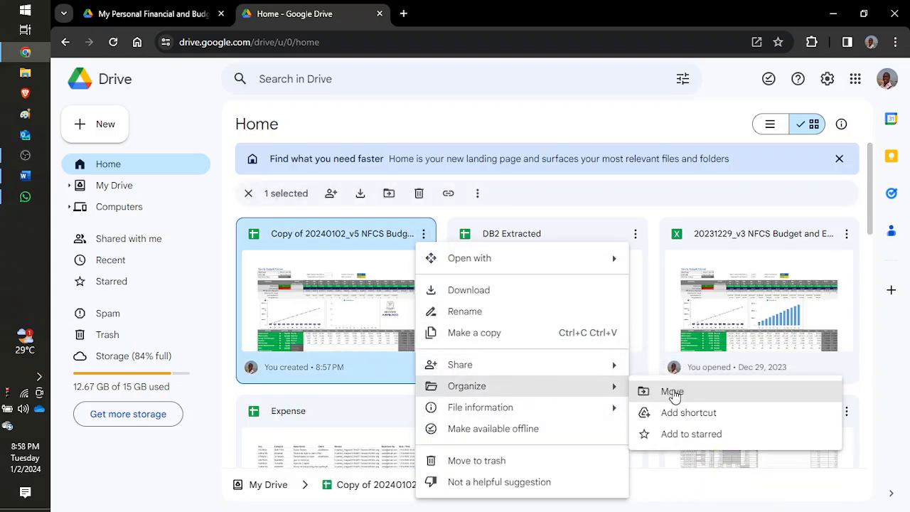
pyautogui.click(672, 392)
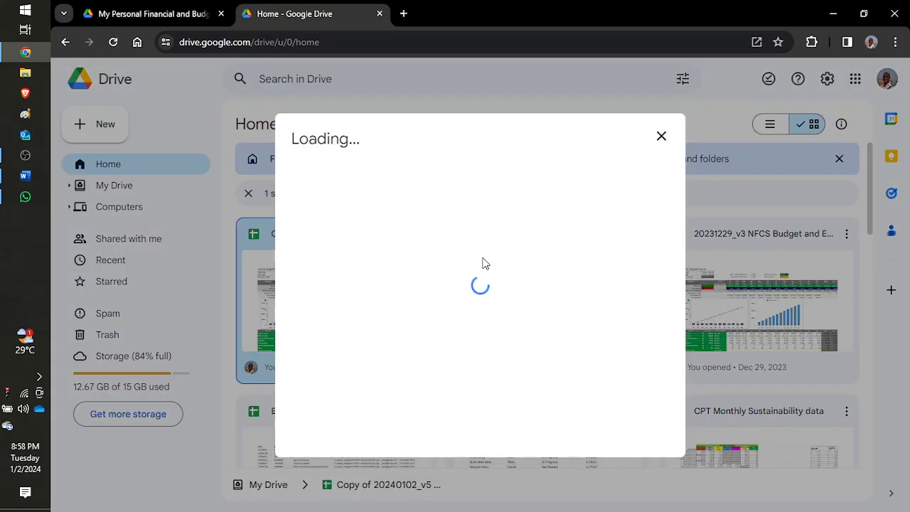
pyautogui.moveTo(473, 247)
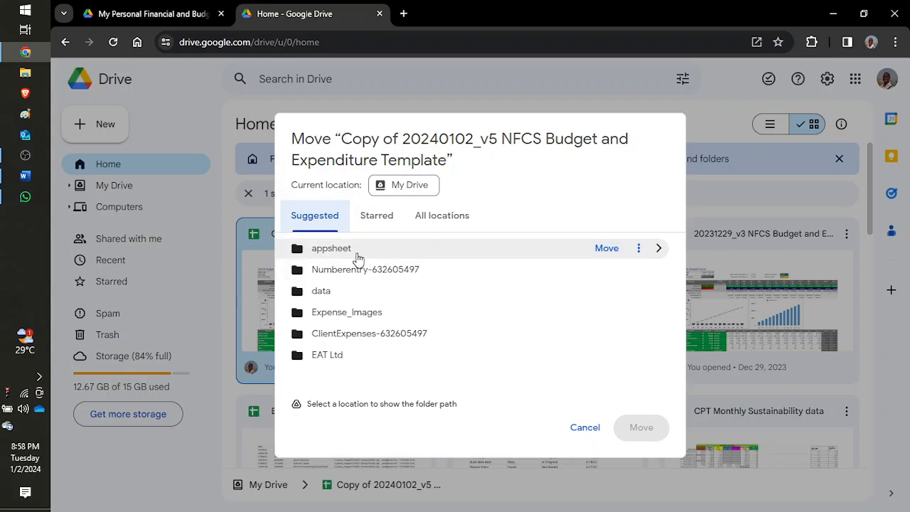
pyautogui.click(659, 249)
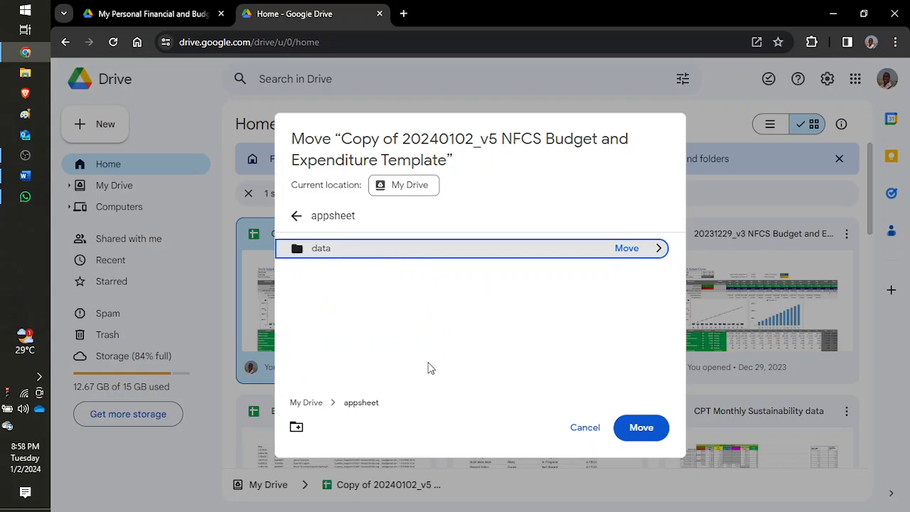
# Create a folder named "NFCS Budget planner" inside appsheet and move the copied template into it.
pyautogui.click(297, 429)
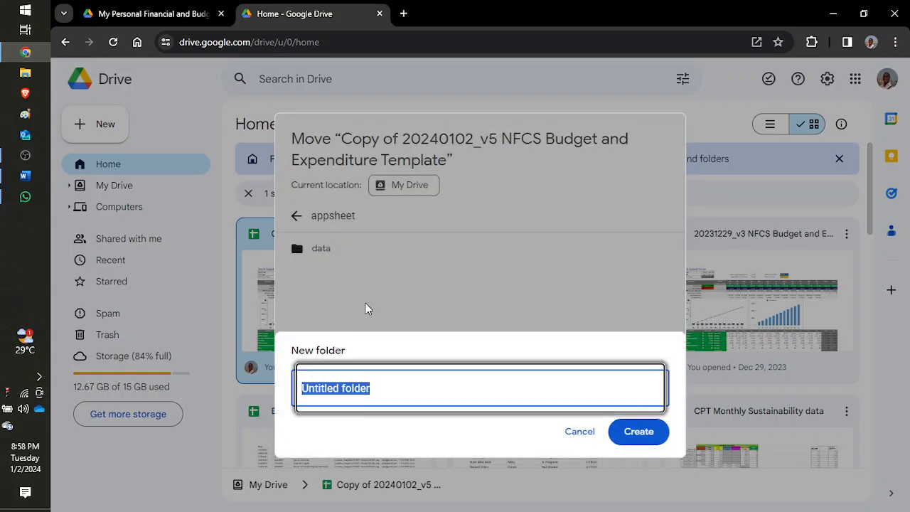
pyautogui.write('N')
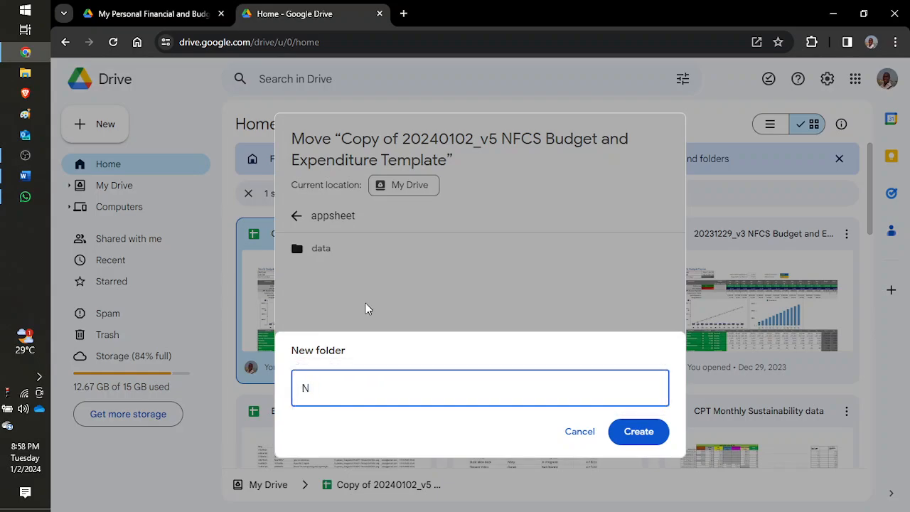
pyautogui.write('JCS BUdget planner')
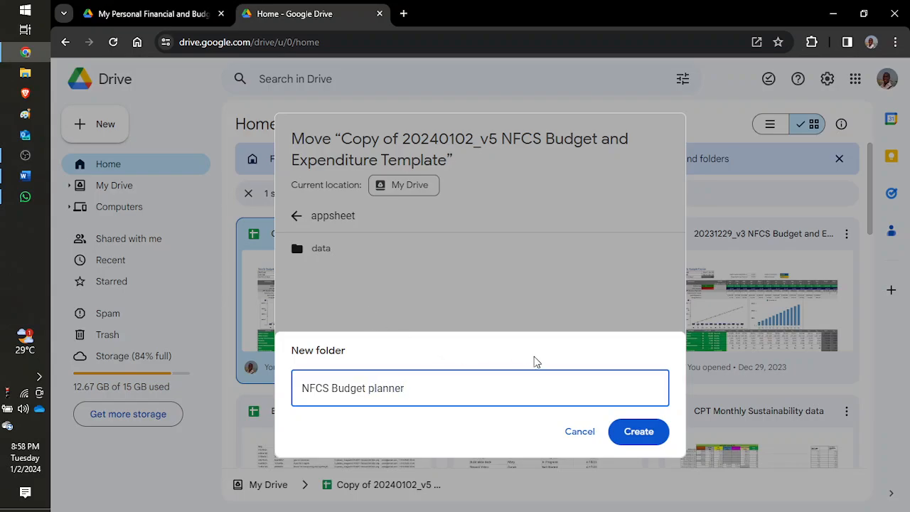
pyautogui.click(638, 433)
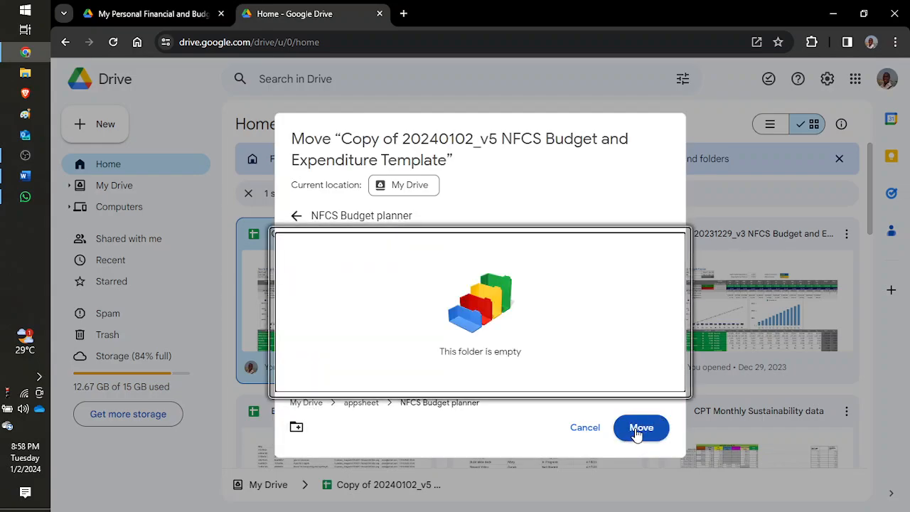
pyautogui.click(636, 430)
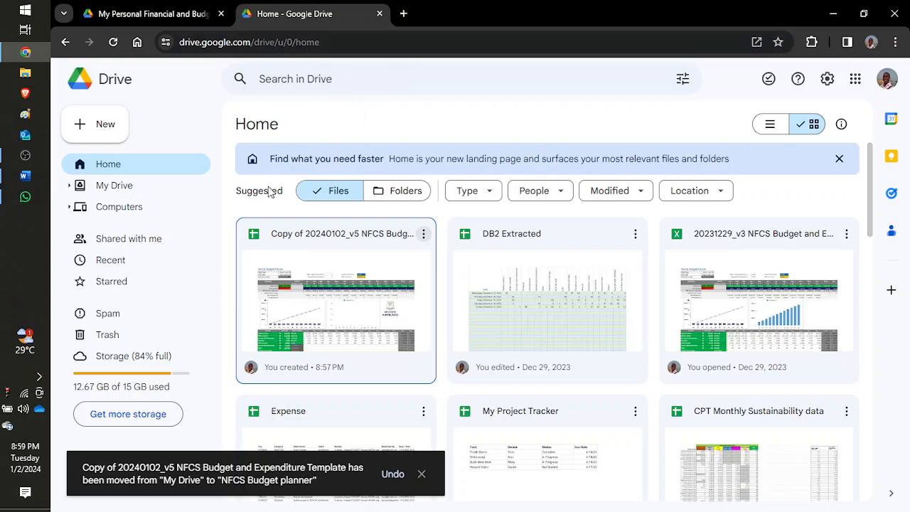
# Open the NFCS Budget planner folder inside the appsheet folder of My Drive.
pyautogui.click(118, 191)
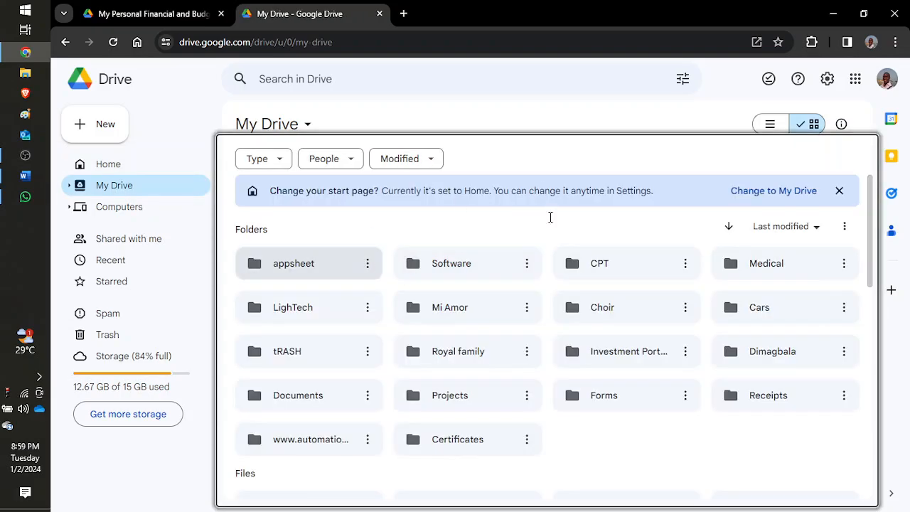
pyautogui.doubleClick(299, 263)
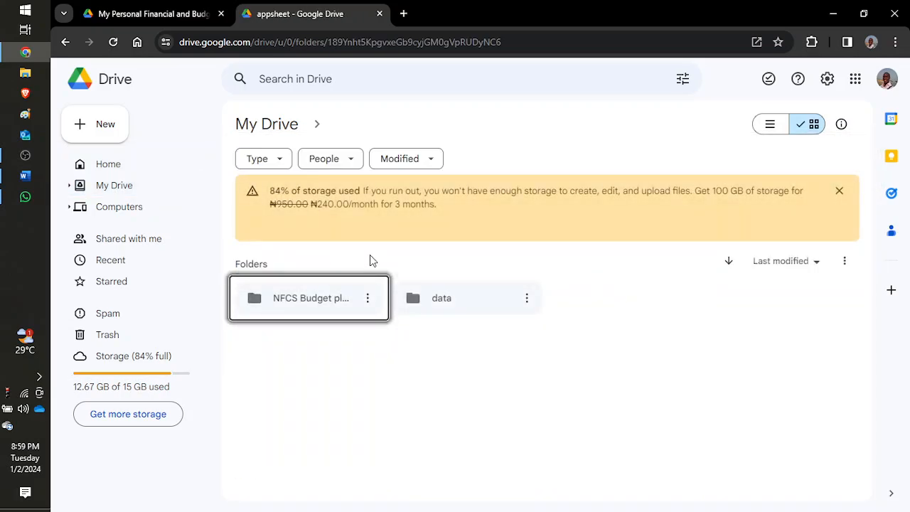
pyautogui.click(310, 302)
pyautogui.doubleClick(307, 300)
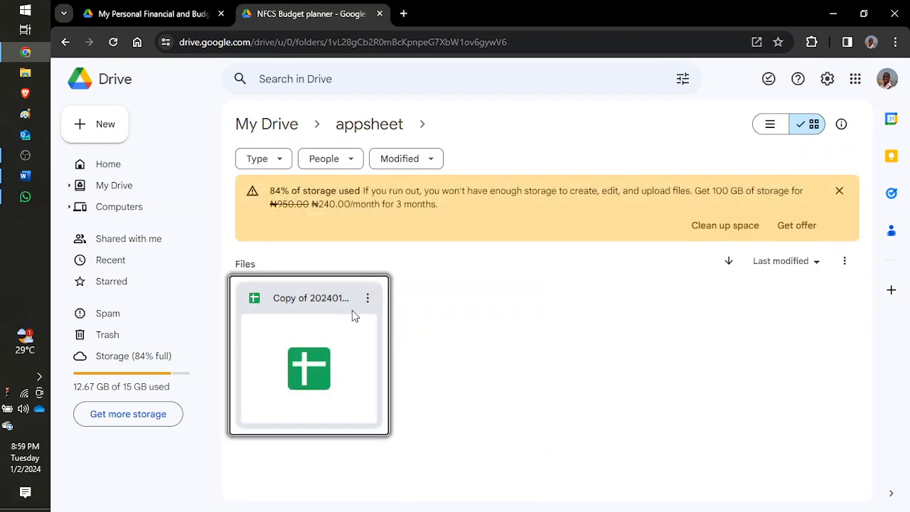
# Rename the copied budget spreadsheet by removing the "Copy of" prefix, keeping the name from "20240102_v5 NFCS Budget and Expenditure Template" onward.
pyautogui.click(368, 300)
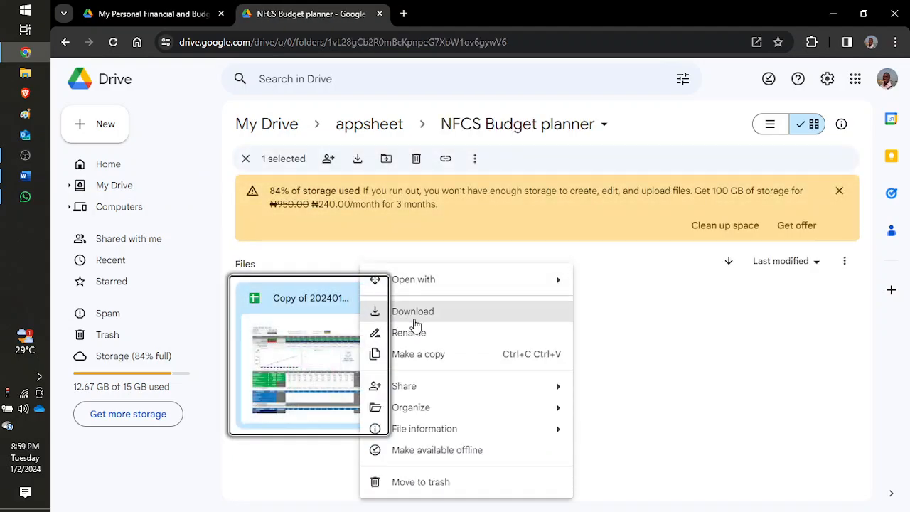
pyautogui.click(439, 338)
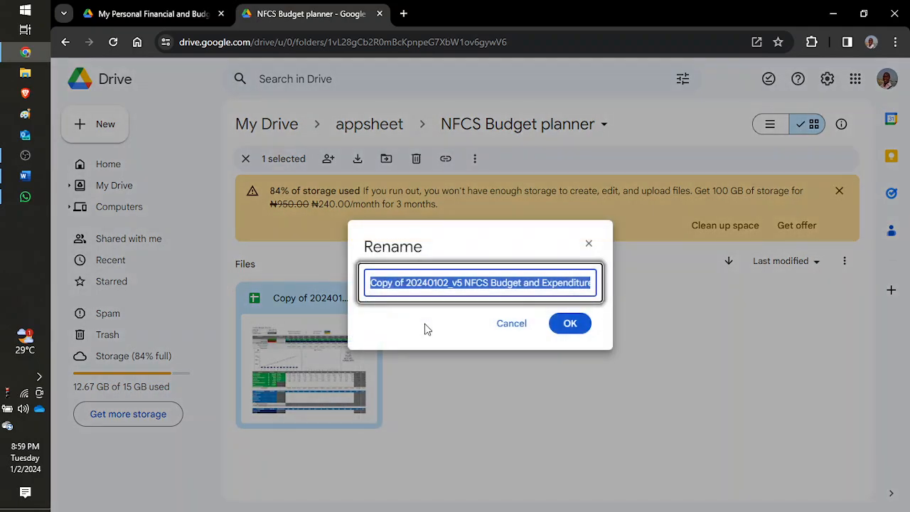
pyautogui.click(407, 282)
pyautogui.moveTo(407, 283); pyautogui.dragTo(353, 284)
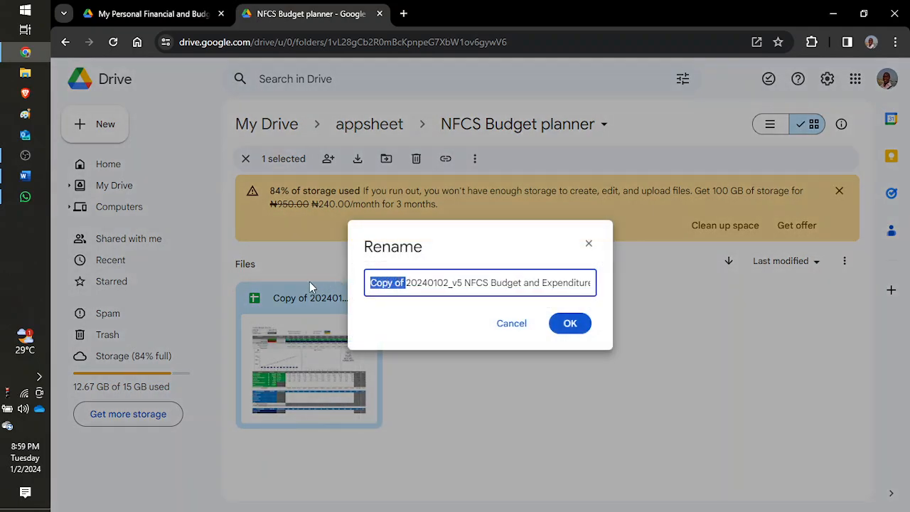
pyautogui.press('BackSpace')
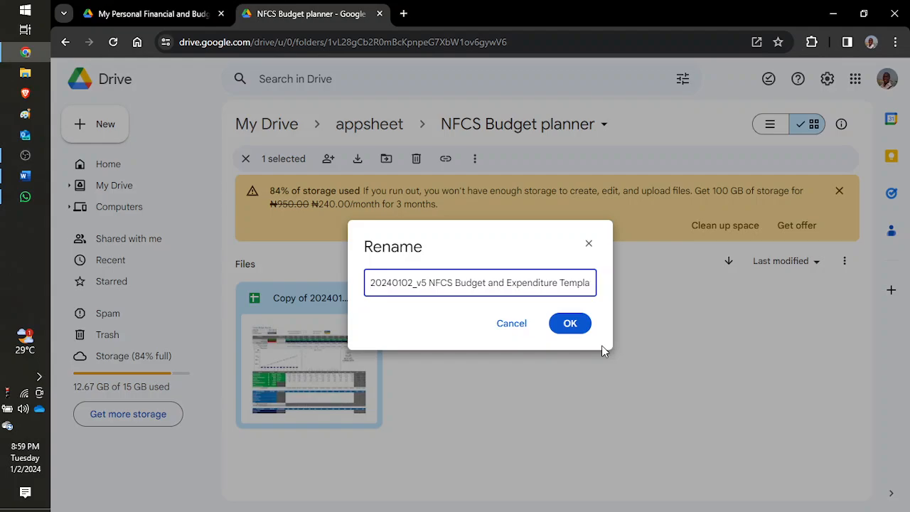
pyautogui.click(585, 331)
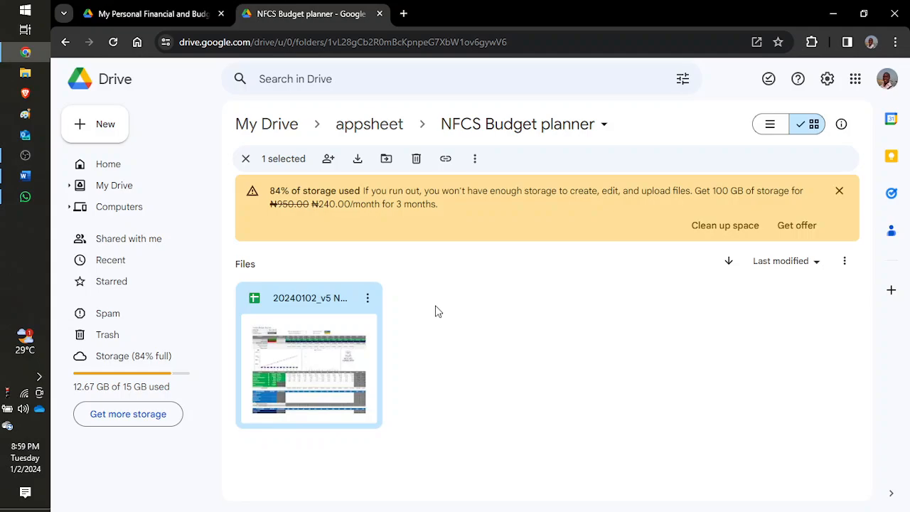
# Open the renamed budget template and check the husband's and wife's first-name cells on the Budget sheet.
pyautogui.doubleClick(329, 319)
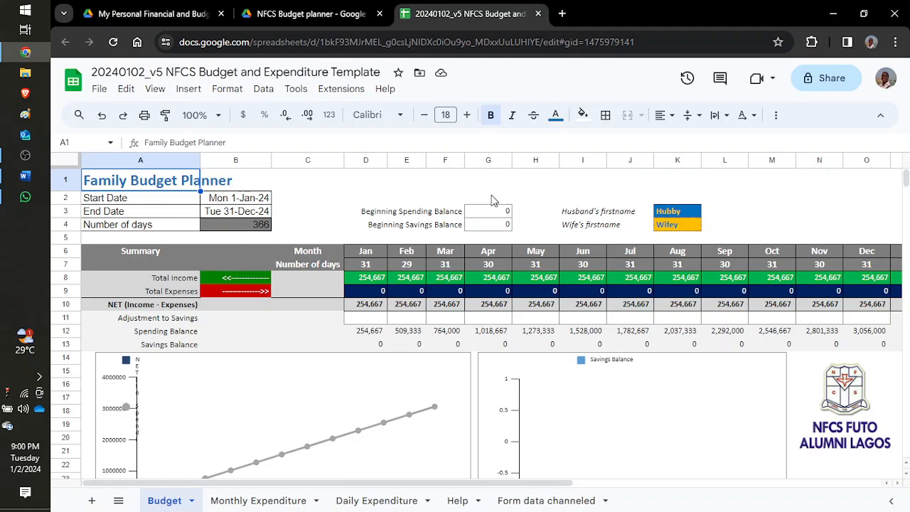
pyautogui.click(676, 215)
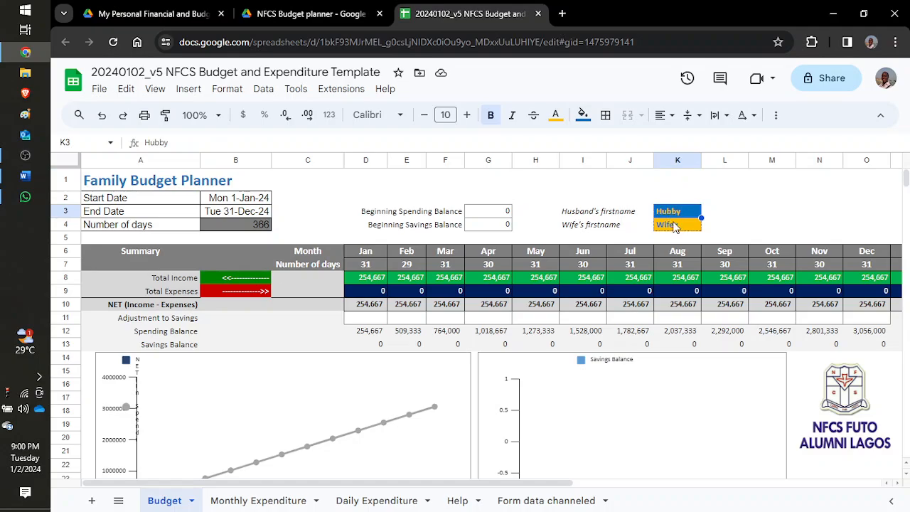
pyautogui.click(675, 226)
pyautogui.click(675, 215)
pyautogui.click(675, 226)
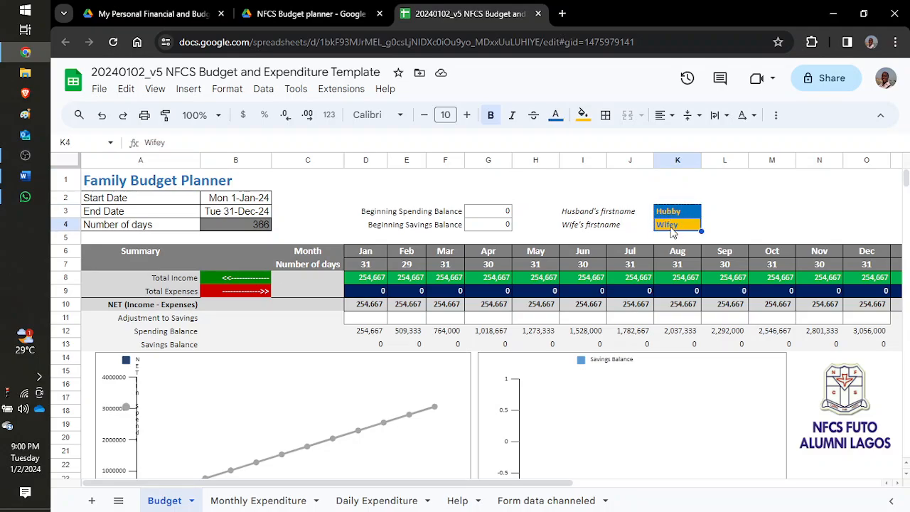
# Examine how the unit rates and durations of Hubby's income, Wifey's income and Earnings from investment spread across the months.
pyautogui.scroll(-6, 538, 272)
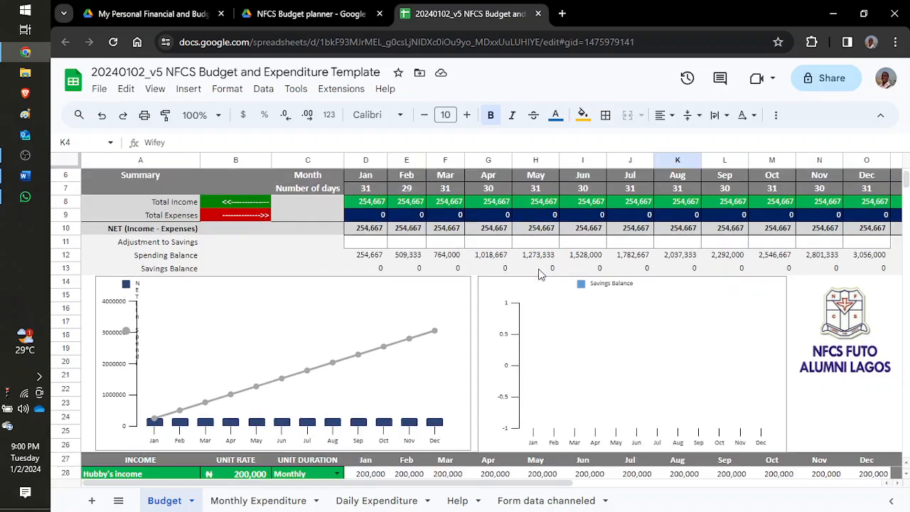
pyautogui.scroll(-1, 538, 272)
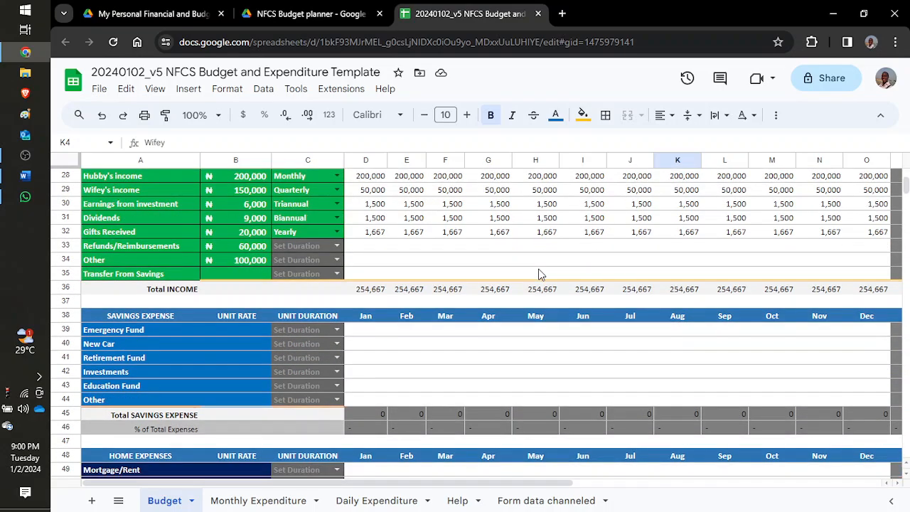
pyautogui.scroll(2, 497, 281)
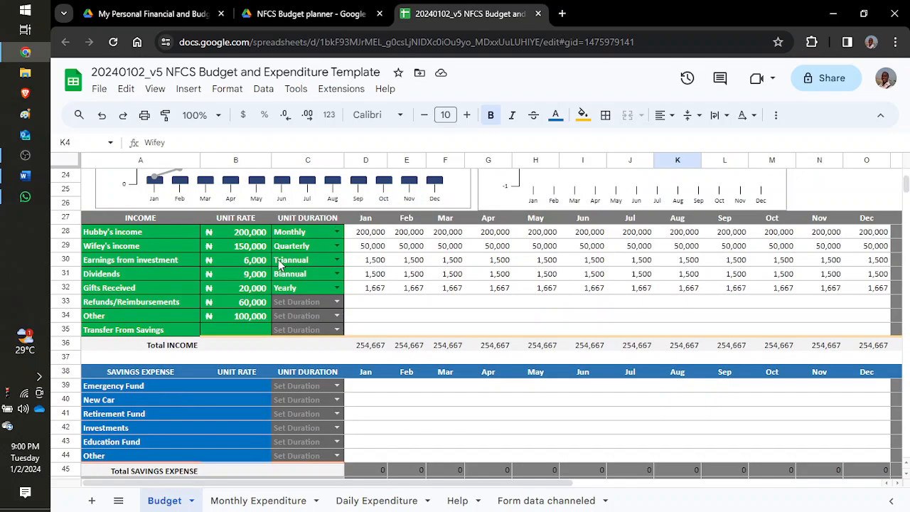
pyautogui.moveTo(253, 233); pyautogui.dragTo(250, 316)
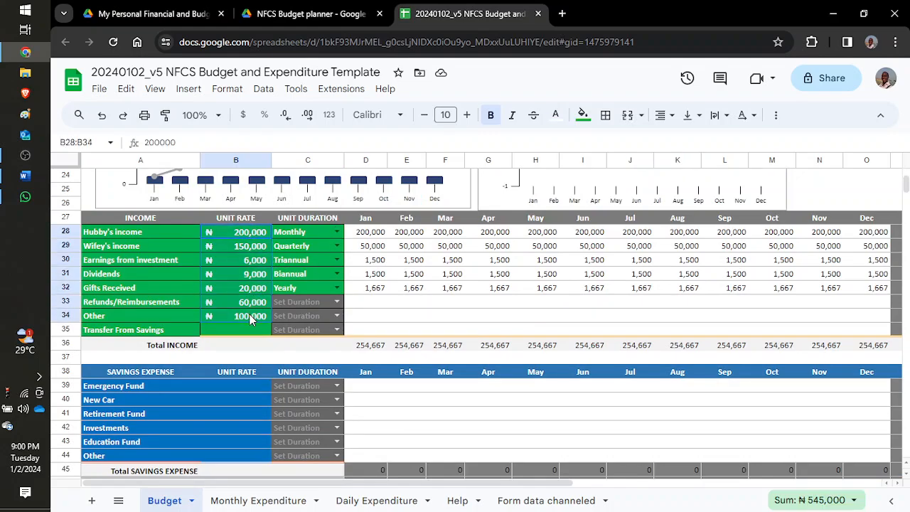
pyautogui.click(237, 237)
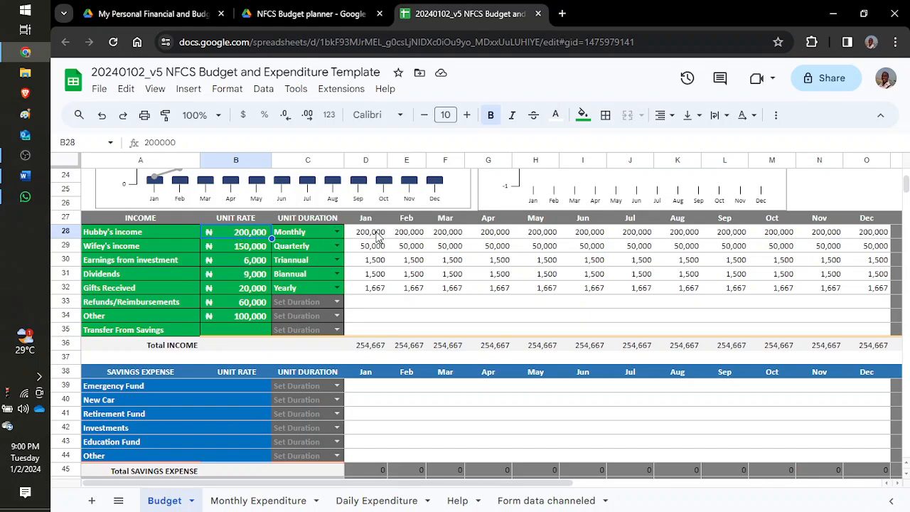
pyautogui.moveTo(379, 237); pyautogui.dragTo(718, 240)
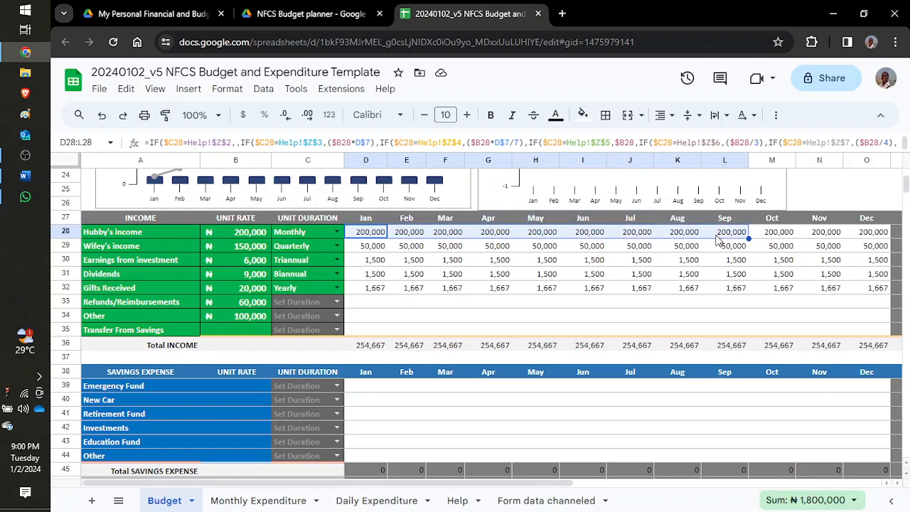
pyautogui.click(582, 308)
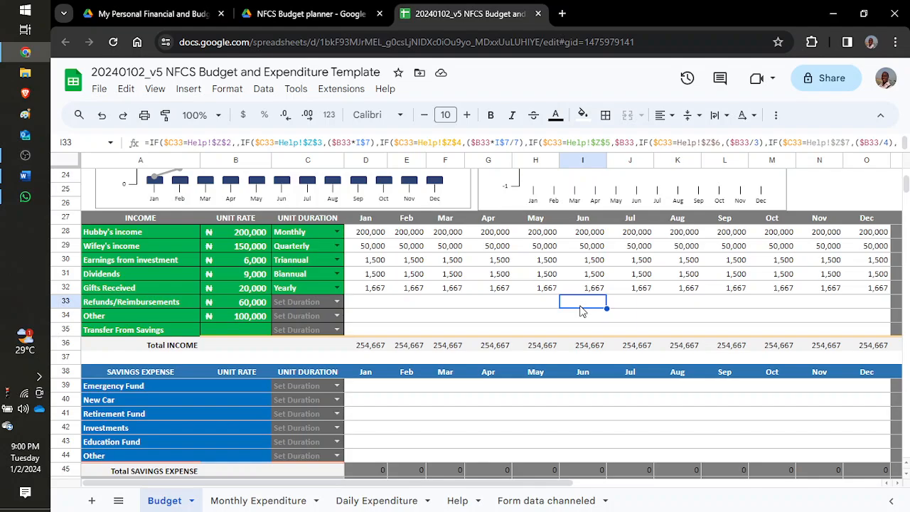
pyautogui.click(258, 248)
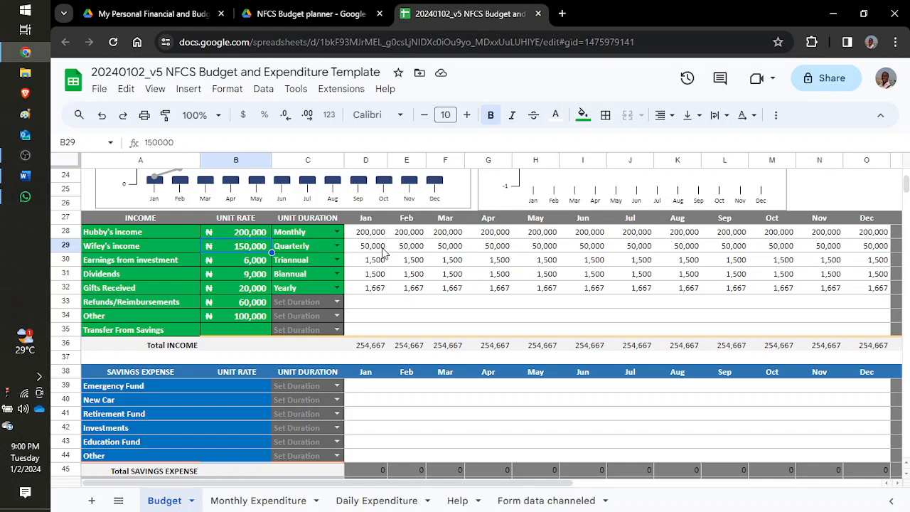
pyautogui.click(248, 261)
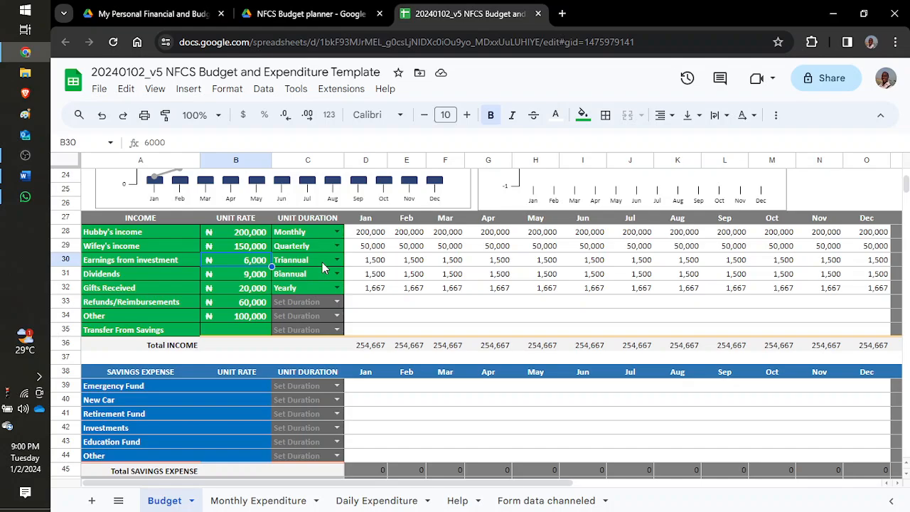
pyautogui.click(383, 262)
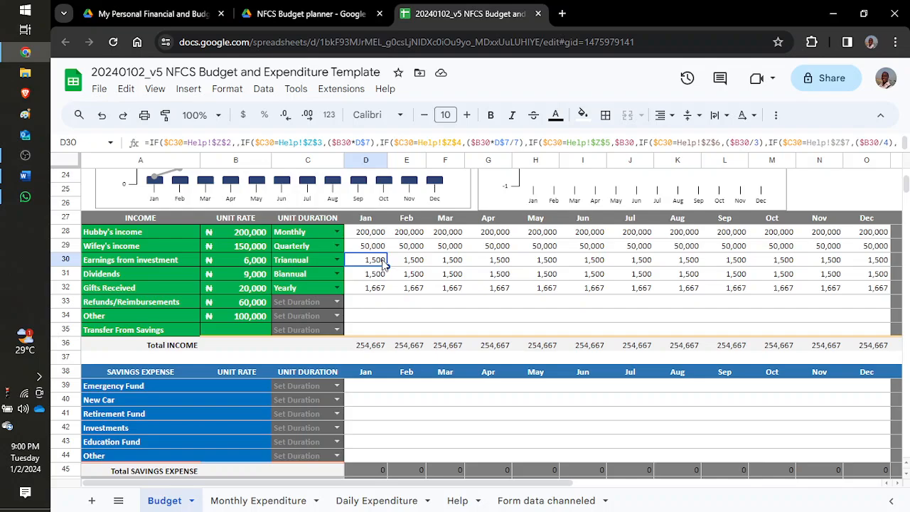
# Set the Dividends unit rate to 12,000 and check its January amount.
pyautogui.click(293, 277)
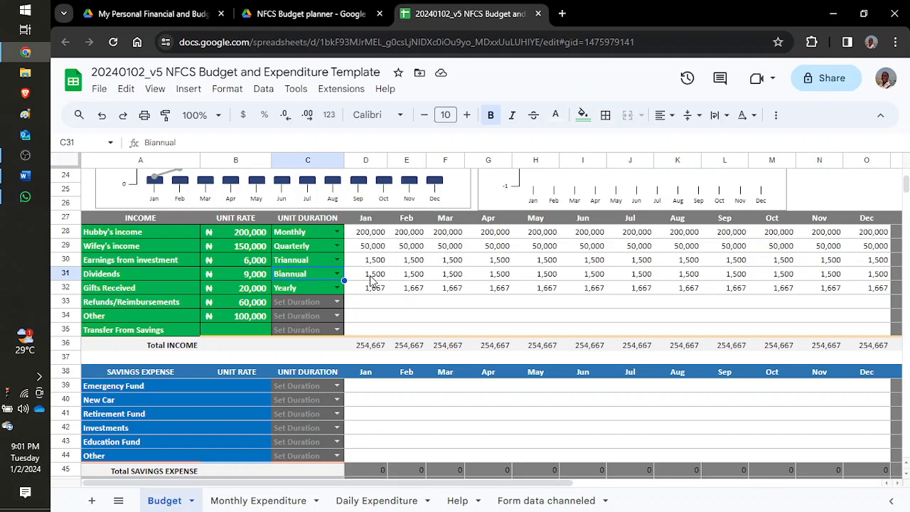
pyautogui.click(254, 275)
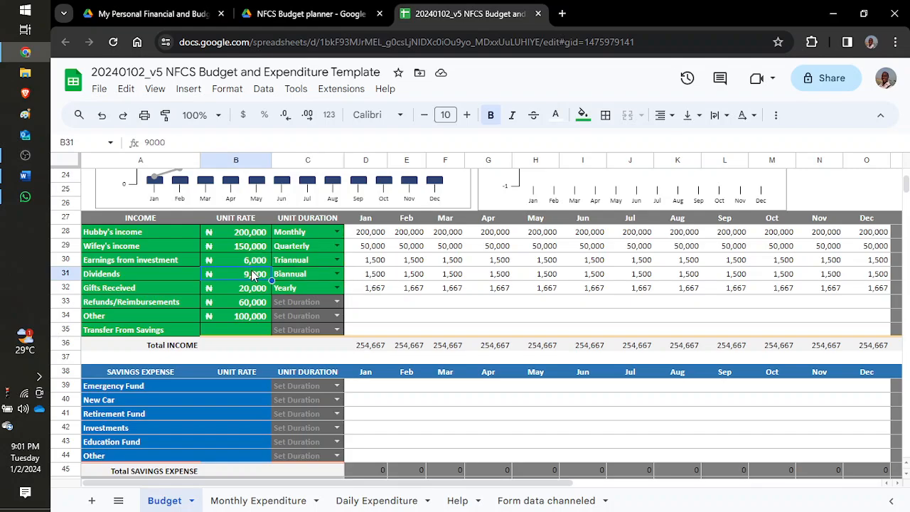
pyautogui.write('12000')
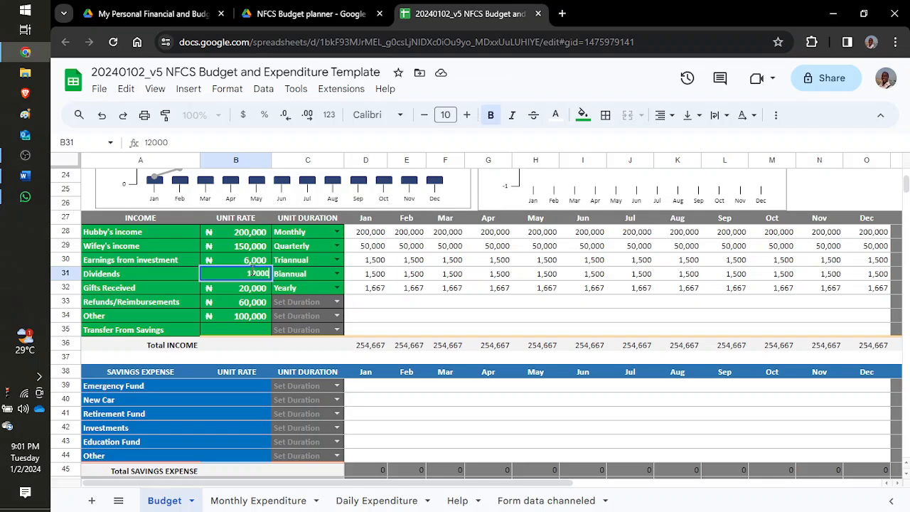
pyautogui.press('Return')
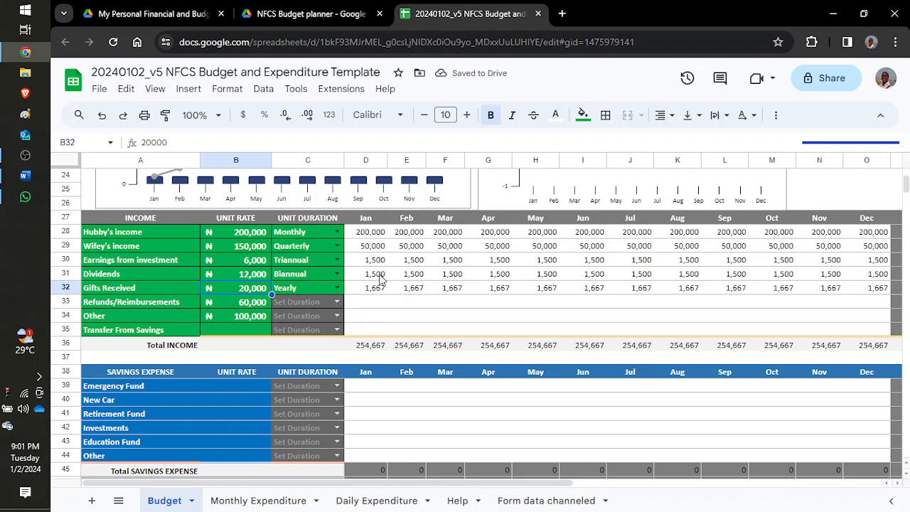
pyautogui.click(379, 277)
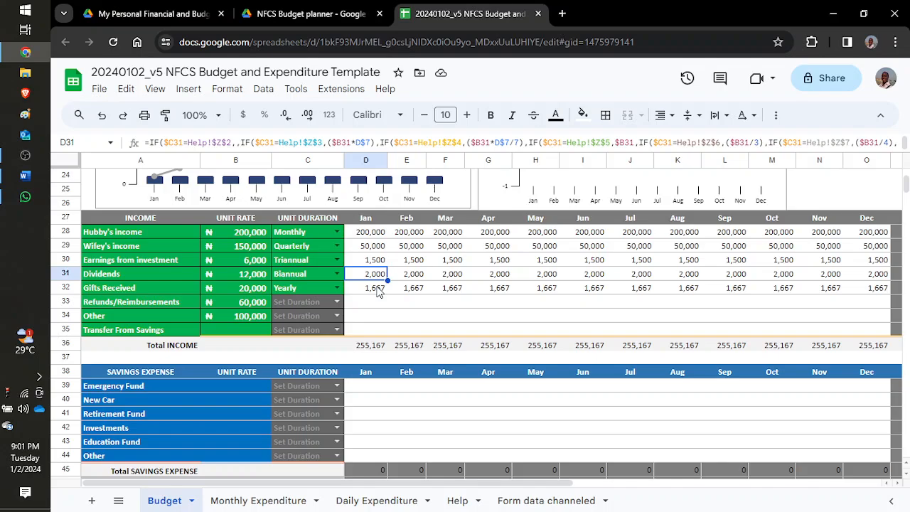
# Set the Gifts Received unit rate to 30,000 and check its January amount.
pyautogui.click(244, 291)
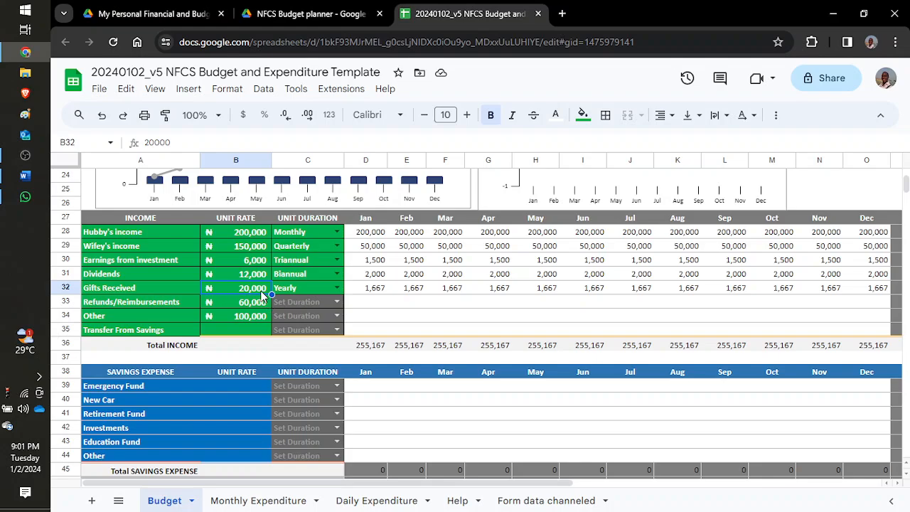
pyautogui.write('30000')
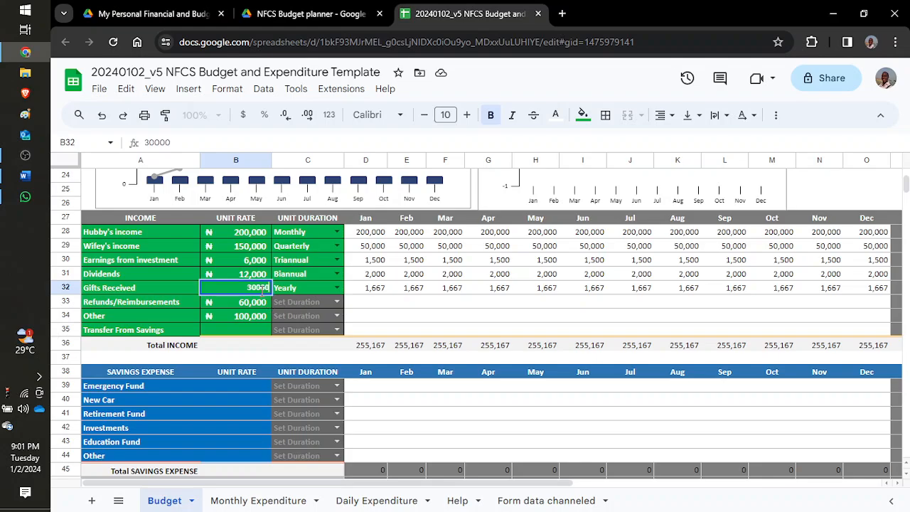
pyautogui.press('Return')
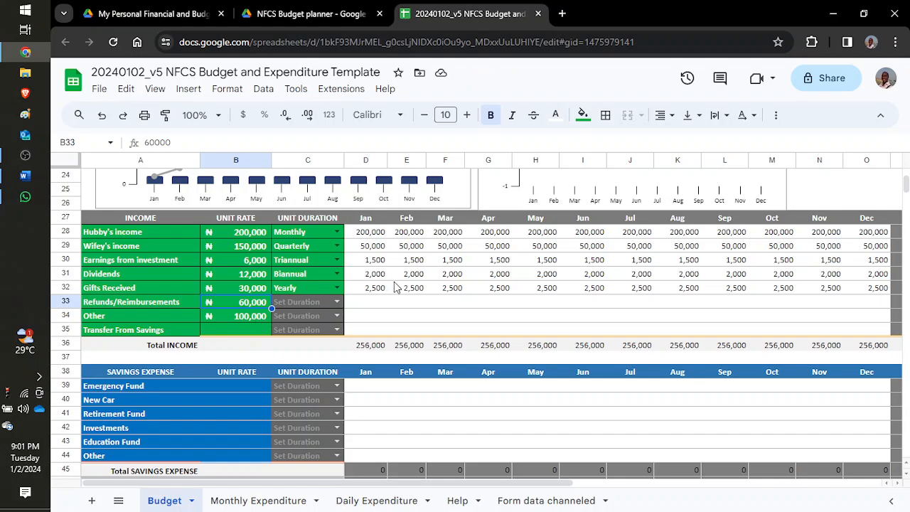
pyautogui.click(384, 291)
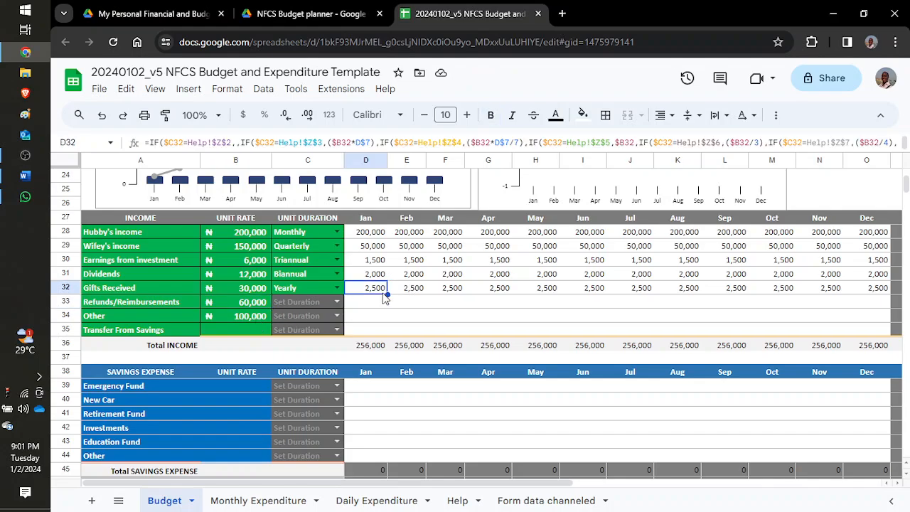
# Try Weekly as the unit duration of the Other income row, and settle on Monthly.
pyautogui.click(248, 304)
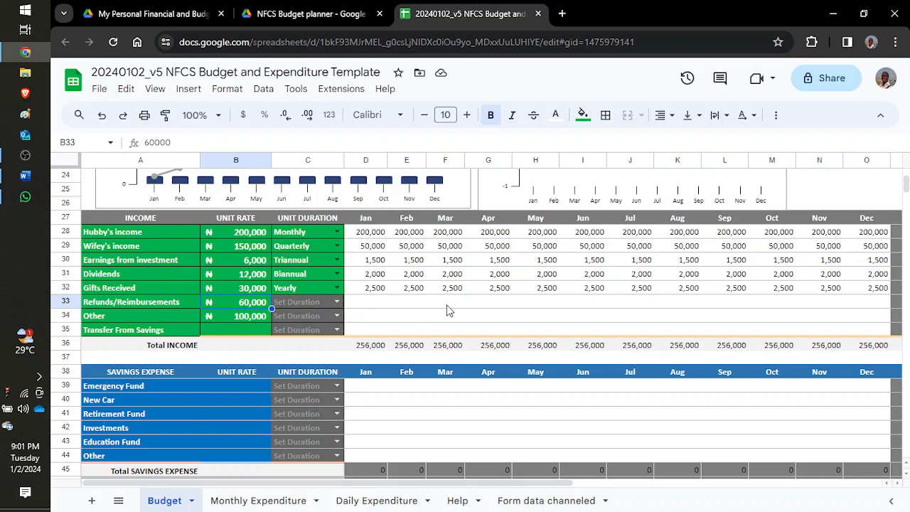
pyautogui.click(246, 317)
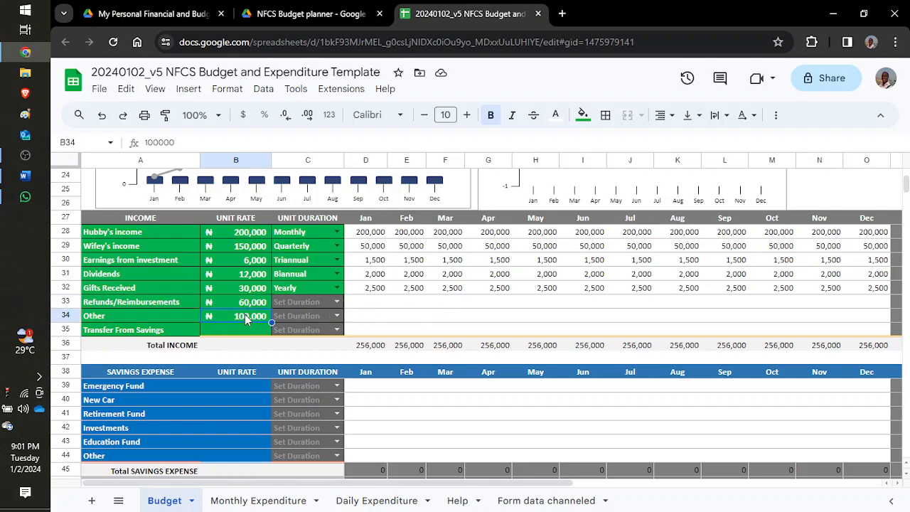
pyautogui.click(337, 316)
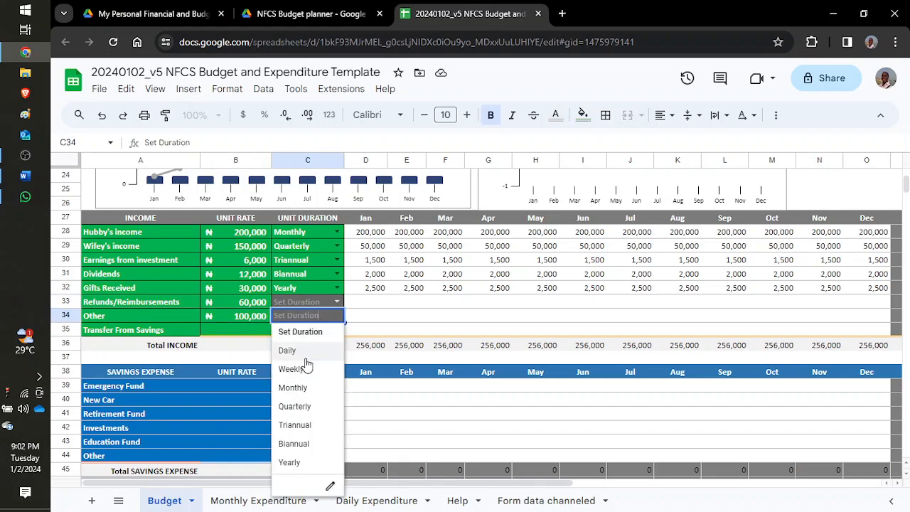
pyautogui.click(312, 371)
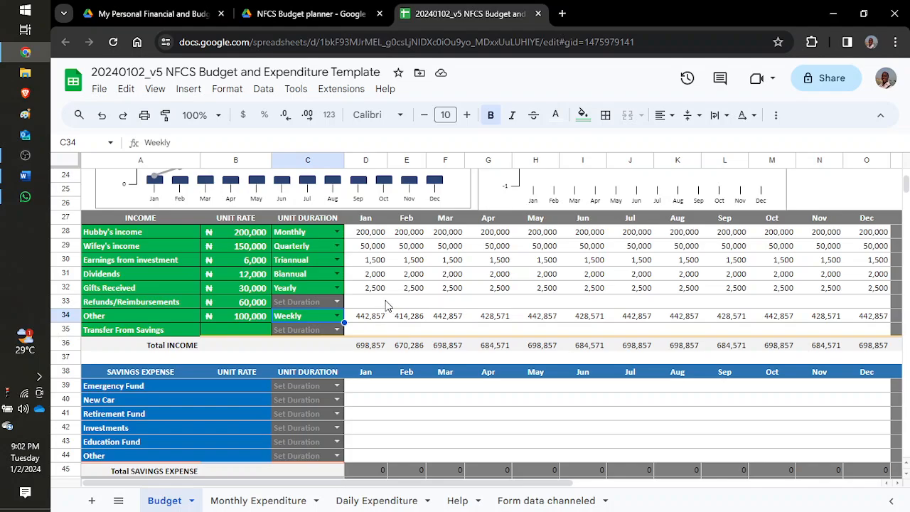
pyautogui.click(337, 316)
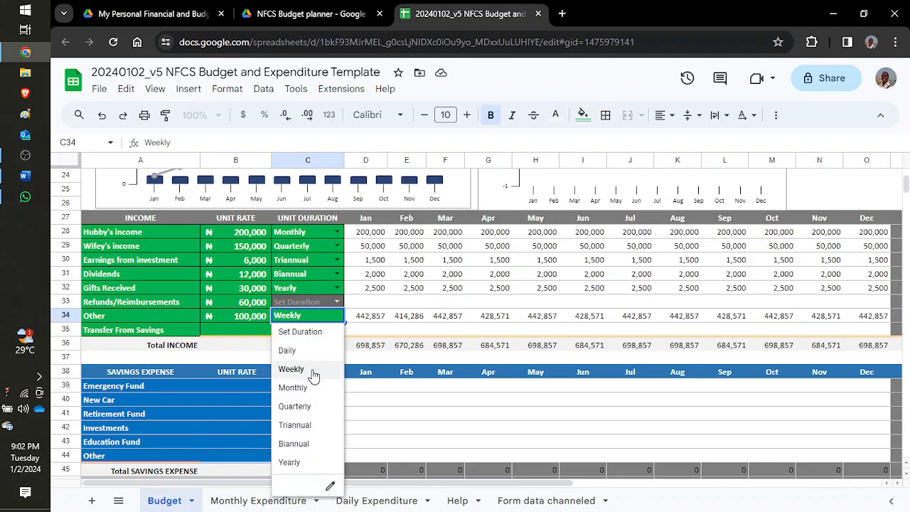
pyautogui.click(306, 389)
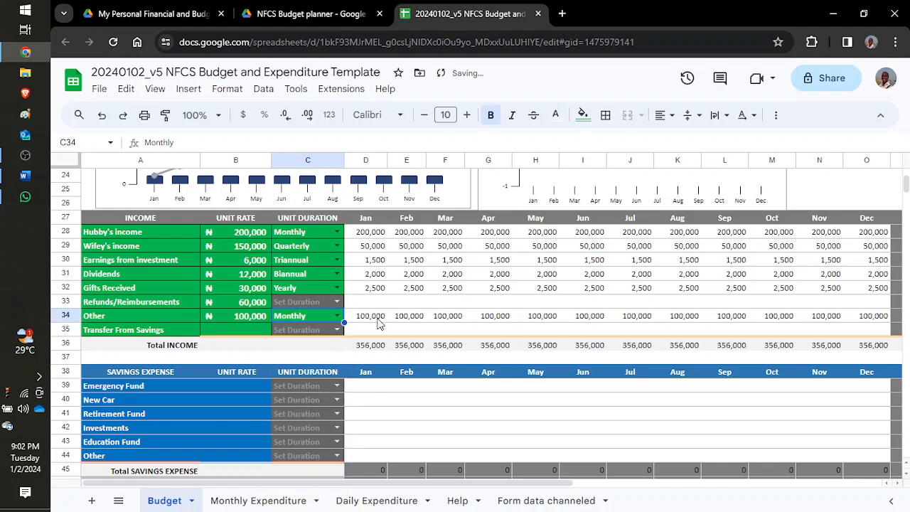
# Set the Refunds/Reimbursements unit rate to 60 with a Daily duration and compare its January and February amounts.
pyautogui.click(260, 317)
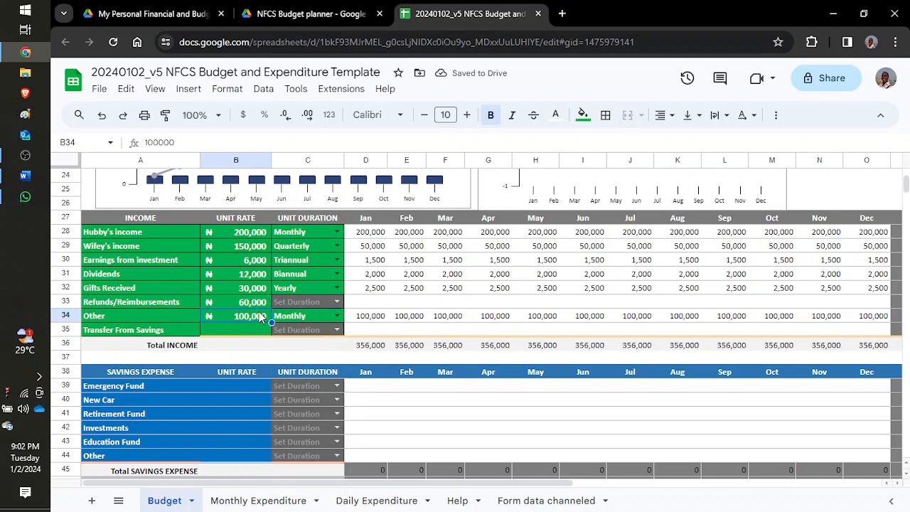
pyautogui.click(225, 139)
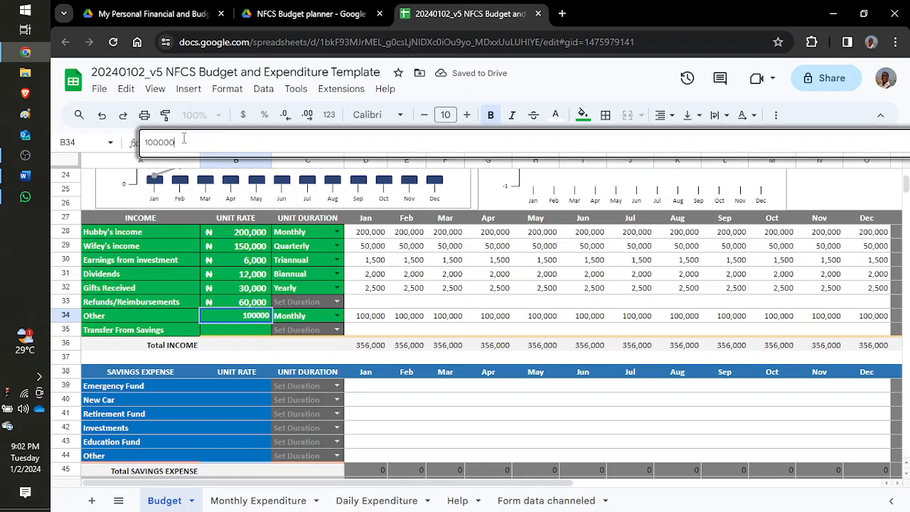
pyautogui.click(263, 302)
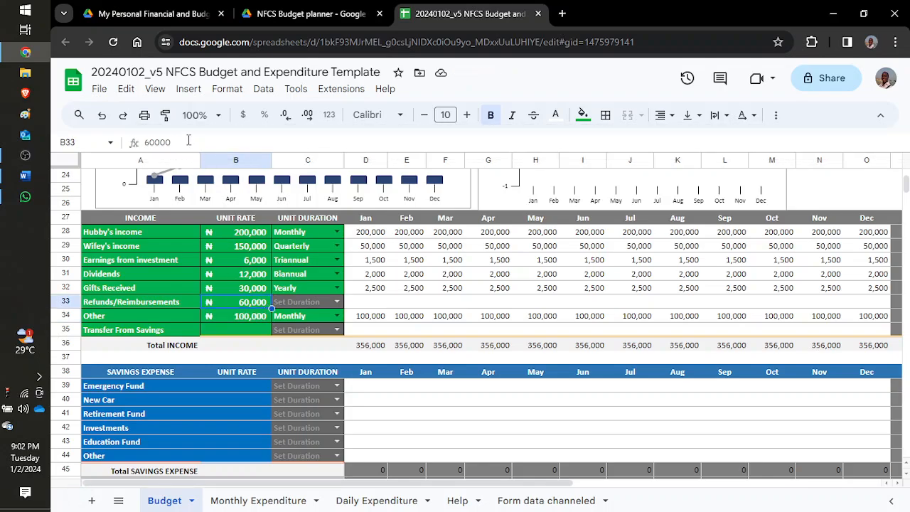
pyautogui.click(187, 141)
pyautogui.moveTo(178, 142); pyautogui.dragTo(154, 142)
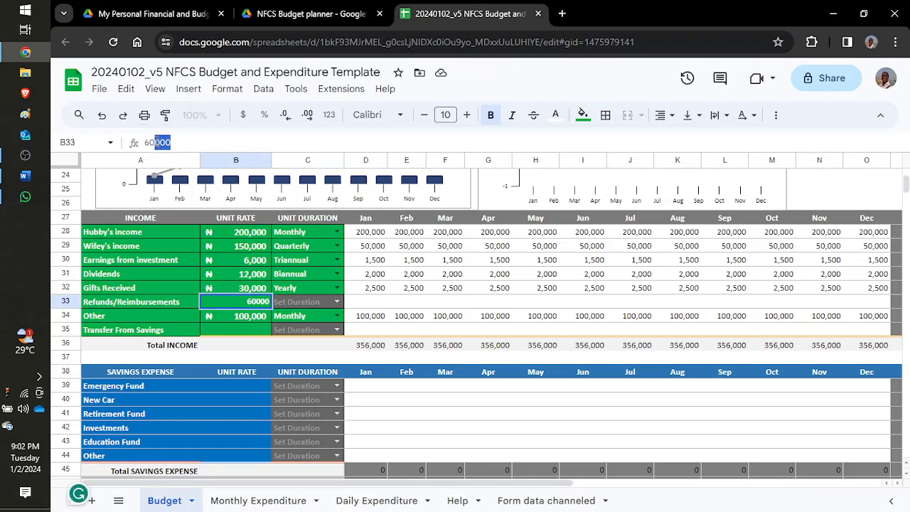
pyautogui.press('BackSpace')
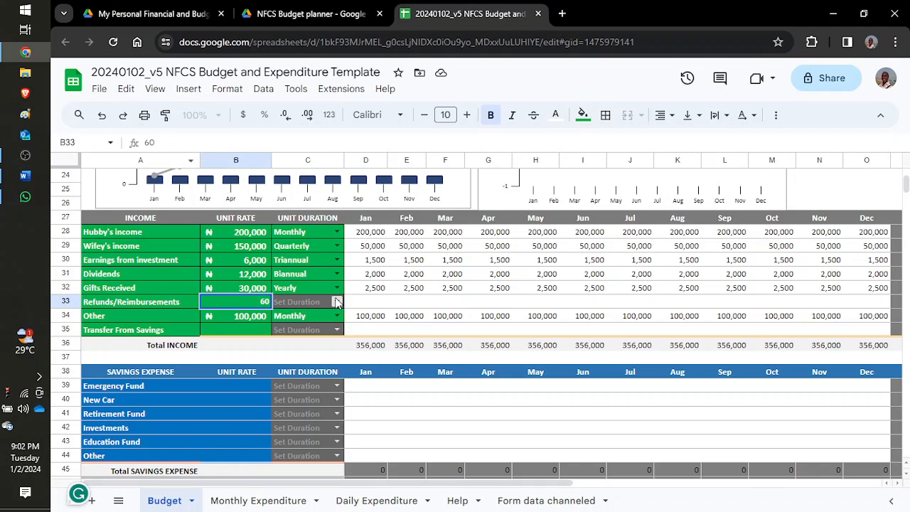
pyautogui.click(337, 301)
pyautogui.click(306, 339)
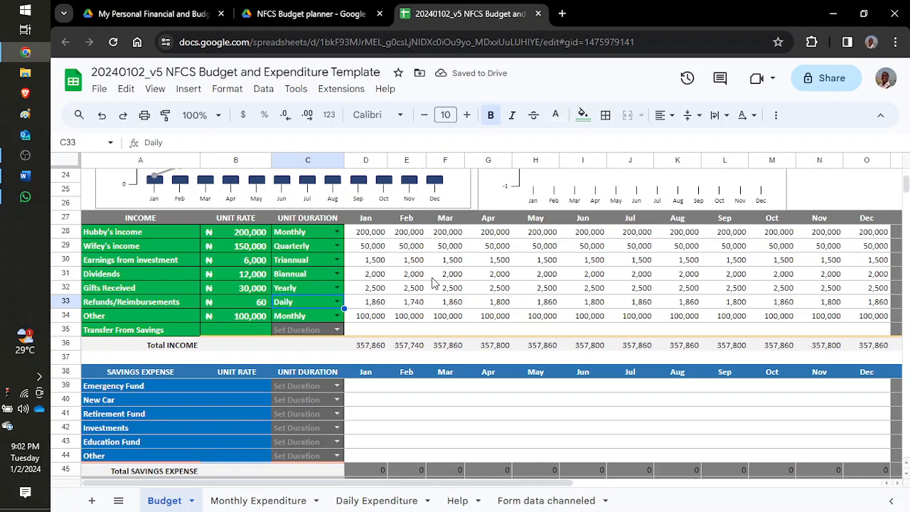
pyautogui.click(410, 304)
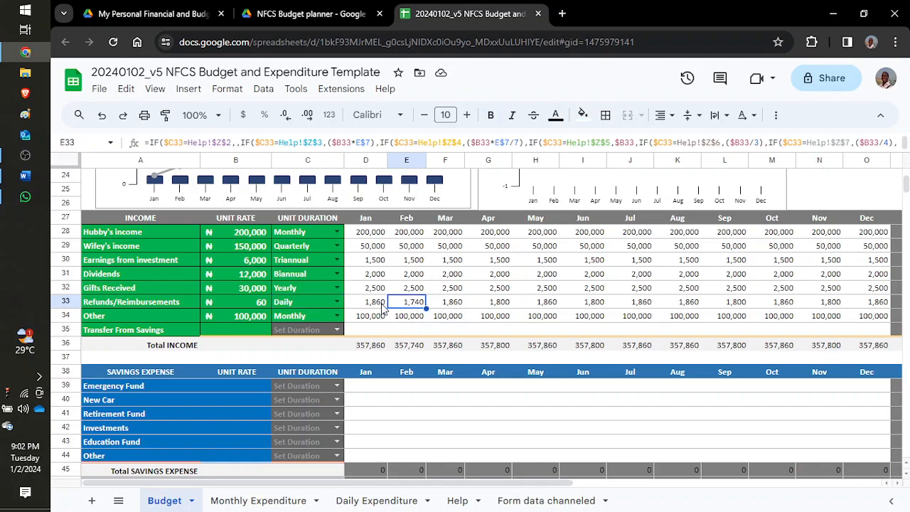
pyautogui.click(383, 305)
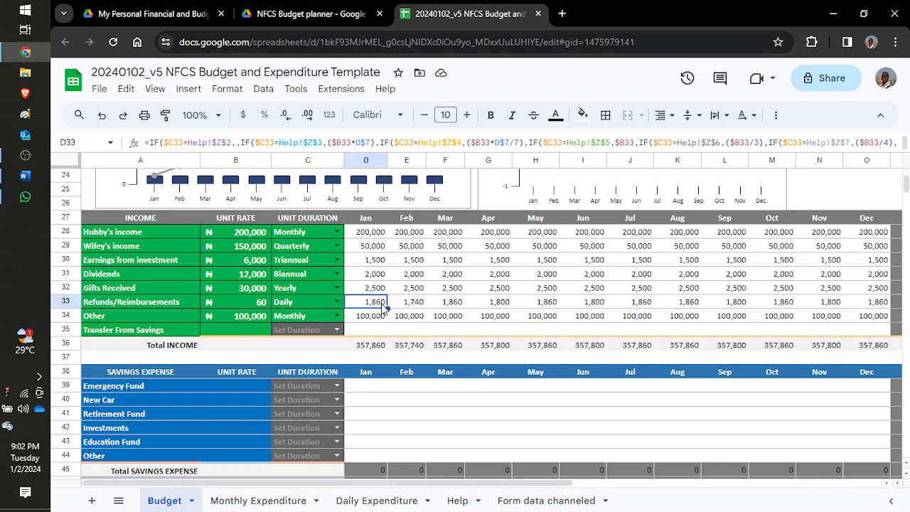
# Clear the unit rates of all income rows from Hubby's income through Other.
pyautogui.scroll(-1, 383, 305)
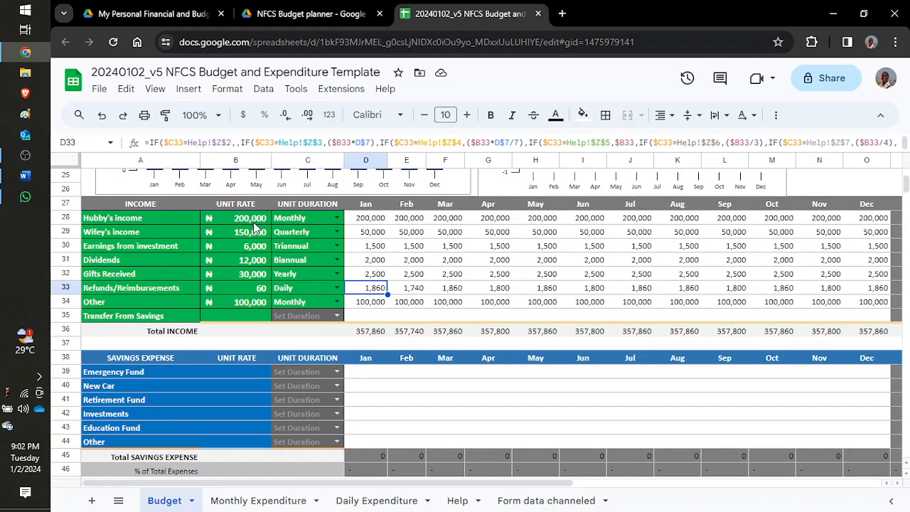
pyautogui.moveTo(253, 217); pyautogui.dragTo(249, 304)
pyautogui.press('Delete')
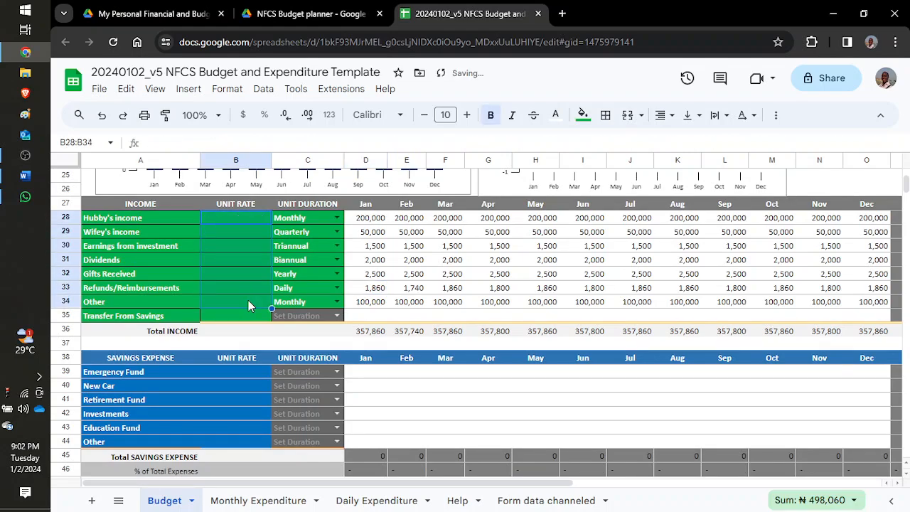
# Reset the unit durations from Hubby's income through Other by copying the Set Duration entry of Transfer From Savings over them.
pyautogui.click(301, 317)
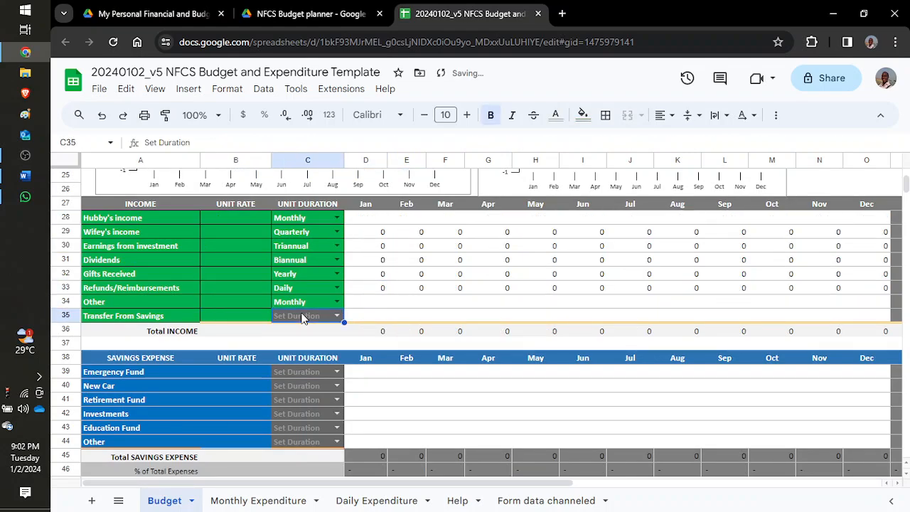
pyautogui.hotkey('ctrl', 'c')
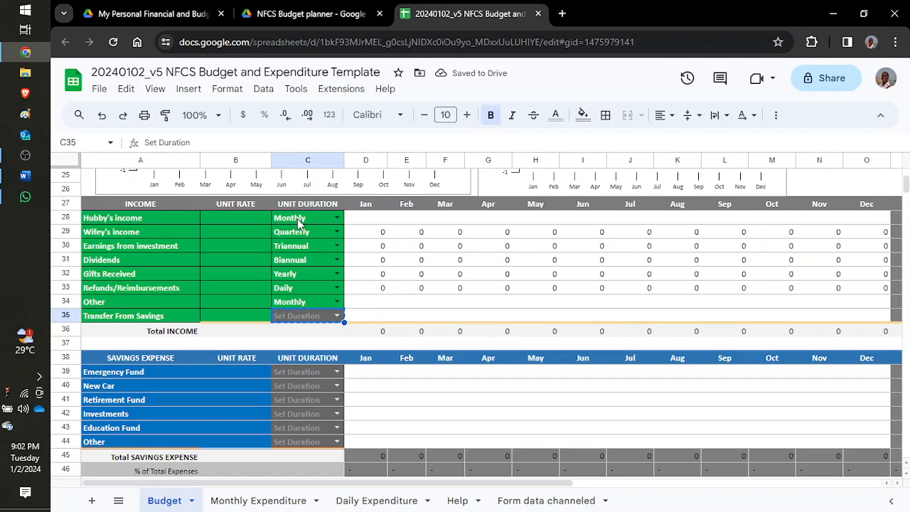
pyautogui.moveTo(298, 222); pyautogui.dragTo(294, 302)
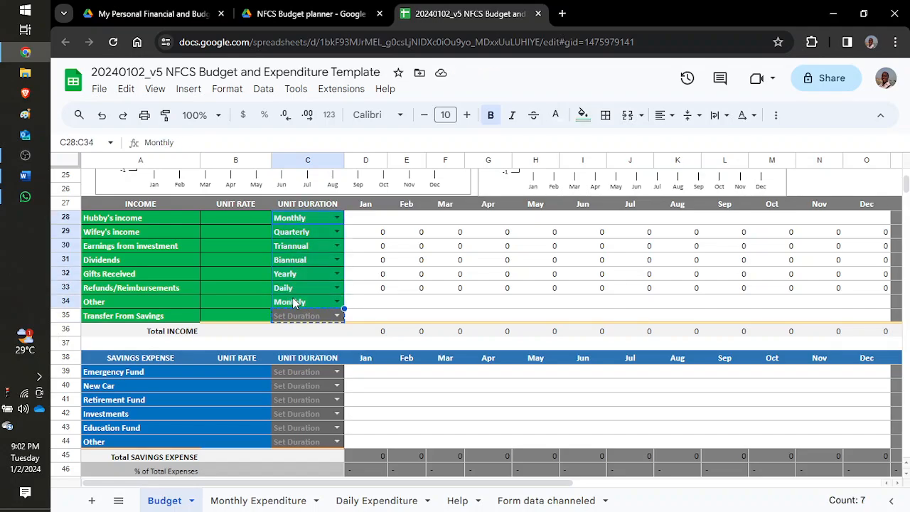
pyautogui.hotkey('ctrl', 'v')
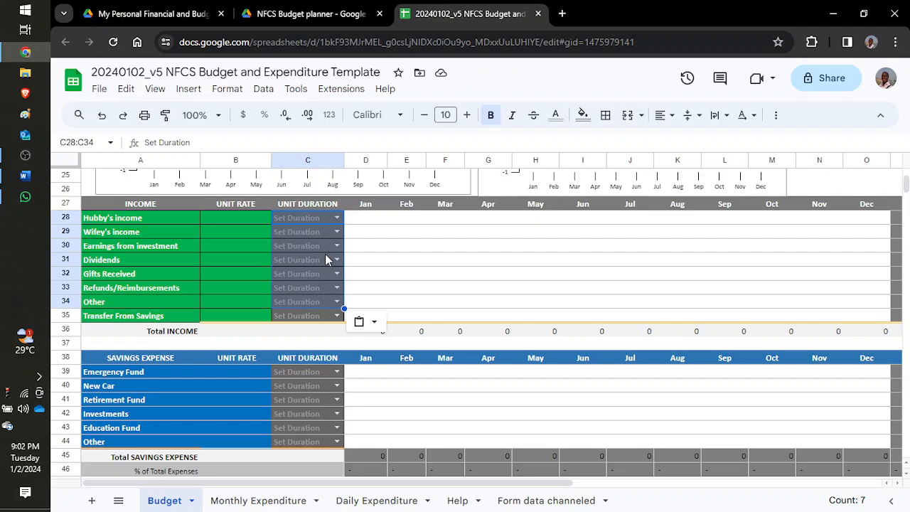
# Undo the clearing of the income rates and durations to examine the charts with the sample values, and redo it.
pyautogui.hotkey('ctrl', 'z')
pyautogui.hotkey('ctrl', 'z')
pyautogui.scroll(1, 327, 258)
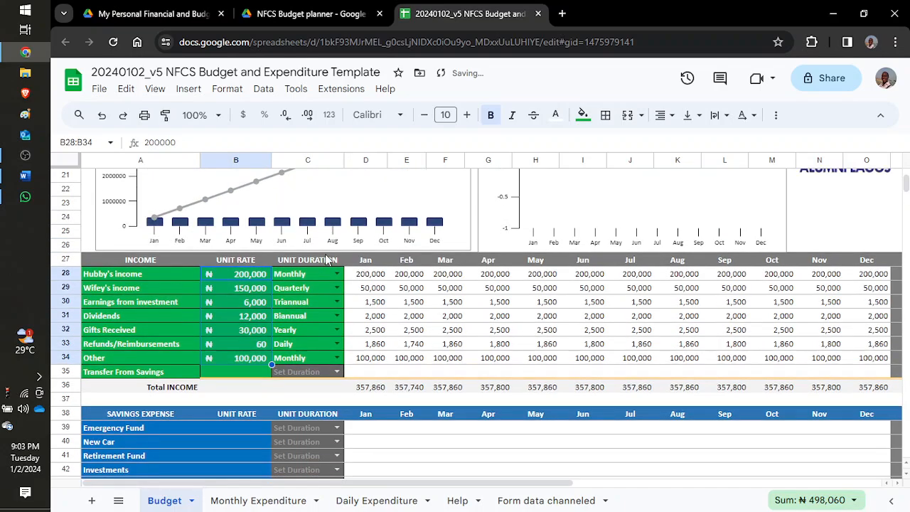
pyautogui.scroll(1, 326, 255)
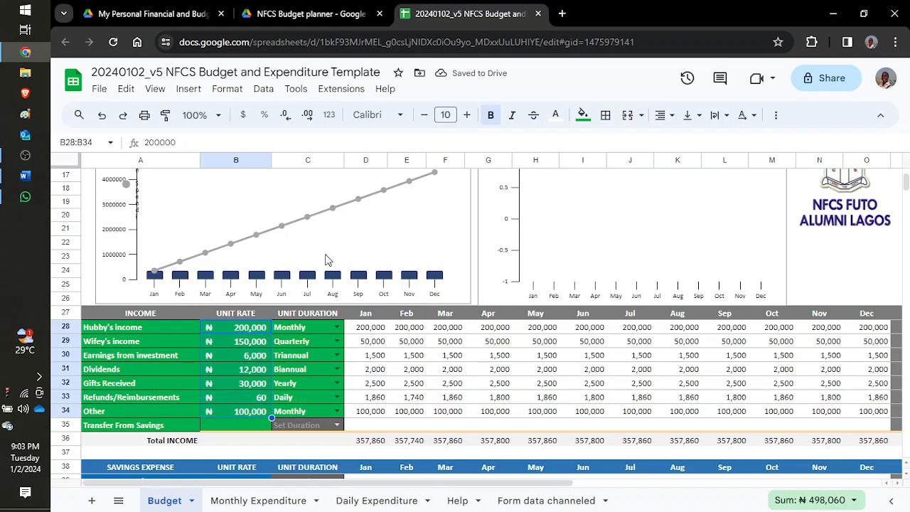
pyautogui.click(327, 259)
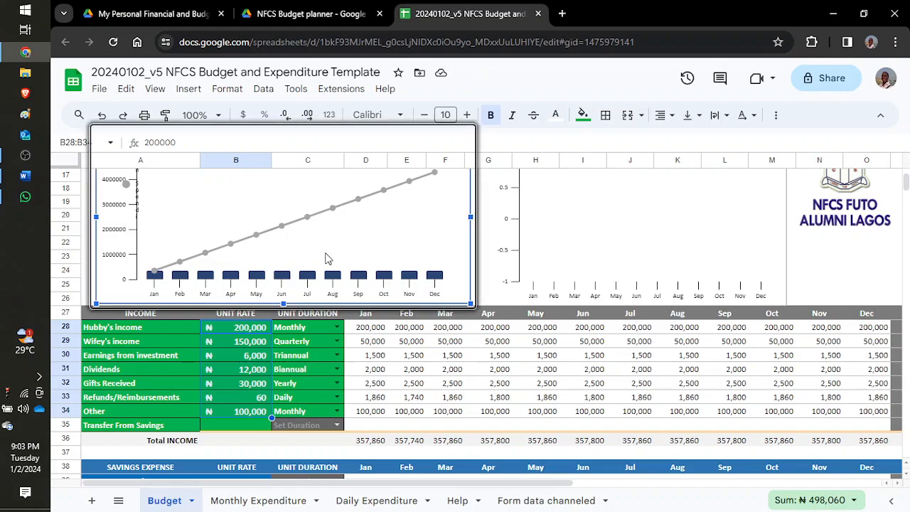
pyautogui.click(577, 227)
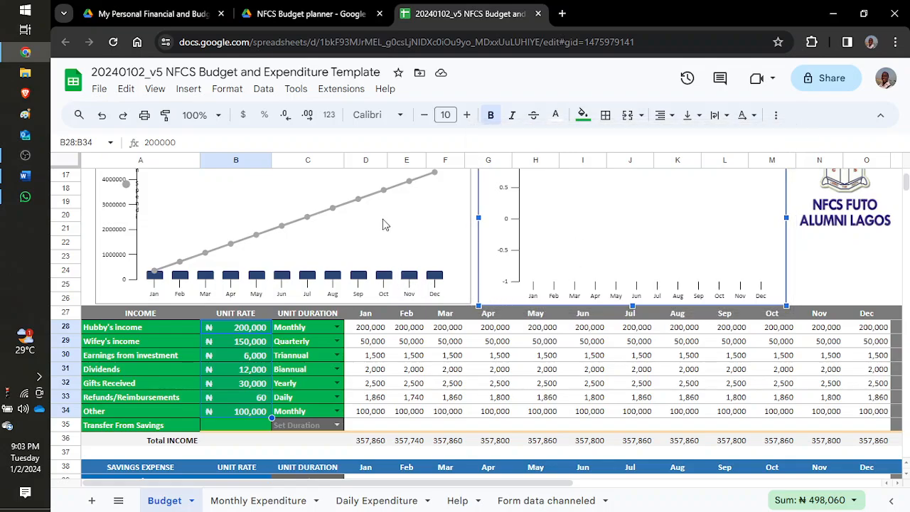
pyautogui.click(384, 225)
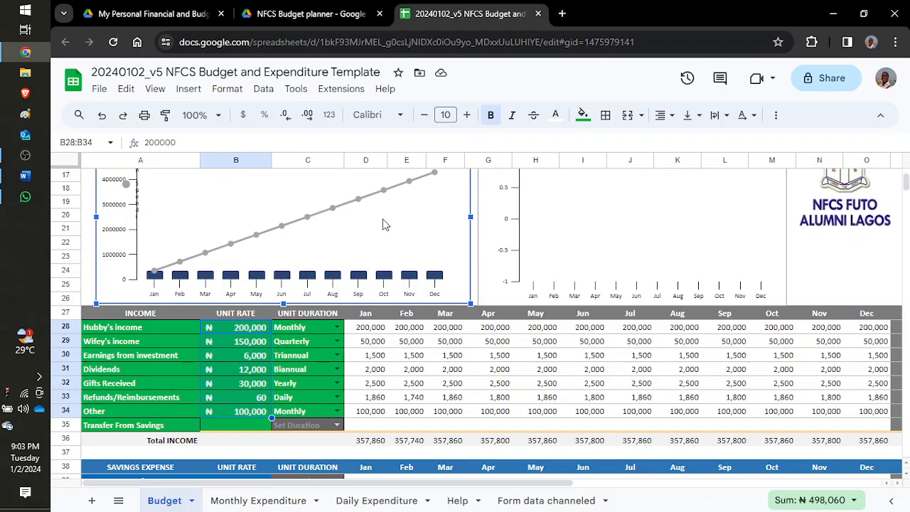
pyautogui.hotkey('ctrl', 'z')
pyautogui.hotkey('ctrl', 'z')
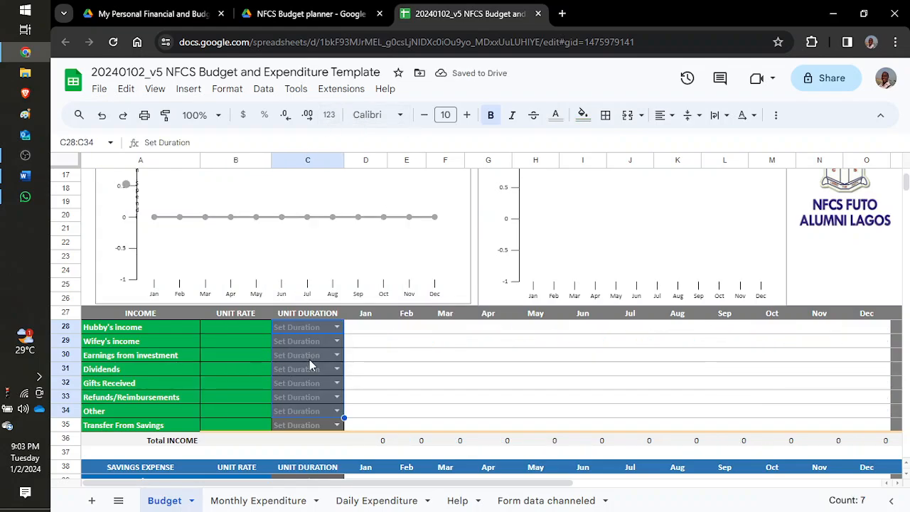
# Examine the expense categories of the Budget sheet, from Savings Expense through Miscellaneous.
pyautogui.scroll(-4, 310, 359)
pyautogui.scroll(-4, 309, 359)
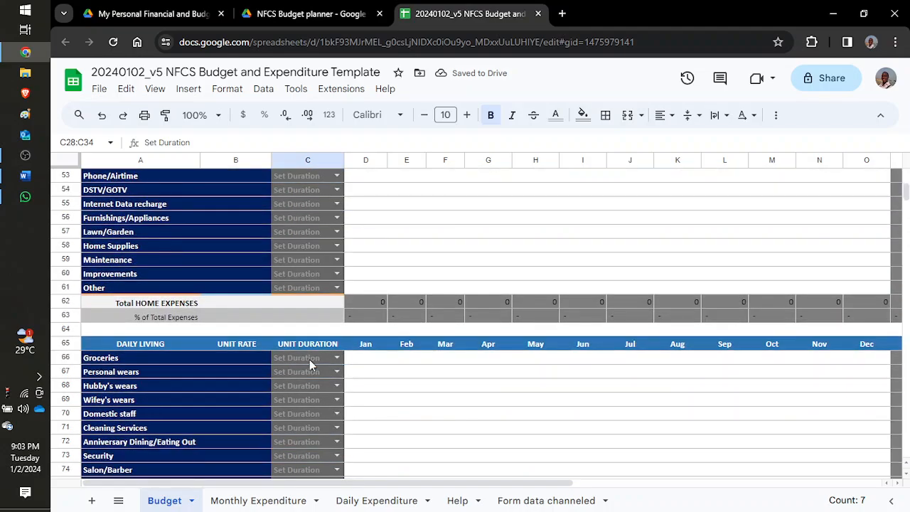
pyautogui.scroll(7, 310, 359)
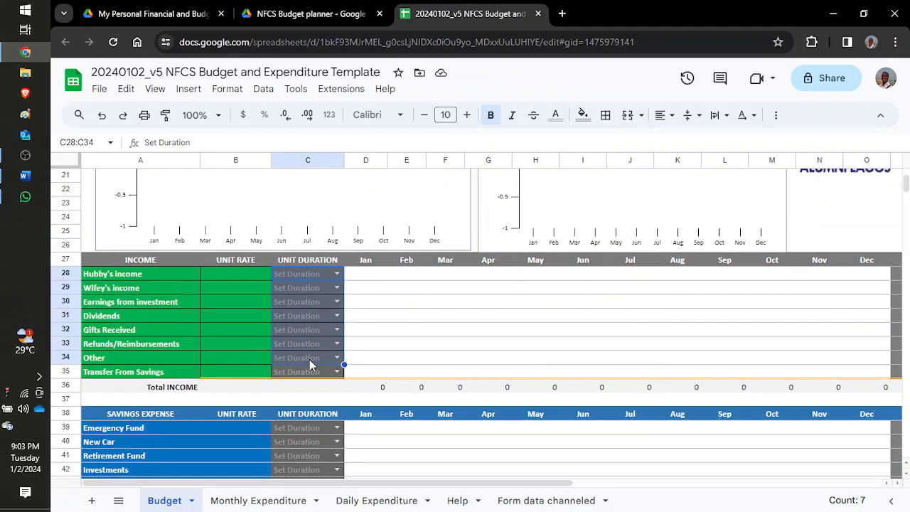
pyautogui.hscroll(3, 310, 359)
pyautogui.hscroll(-3, 248, 360)
pyautogui.scroll(-3, 167, 428)
pyautogui.scroll(-4, 164, 428)
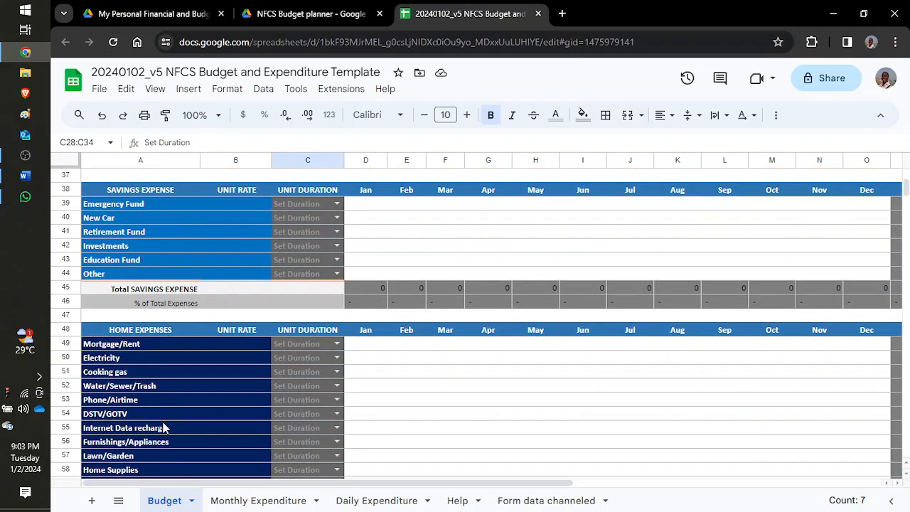
pyautogui.scroll(-18, 163, 427)
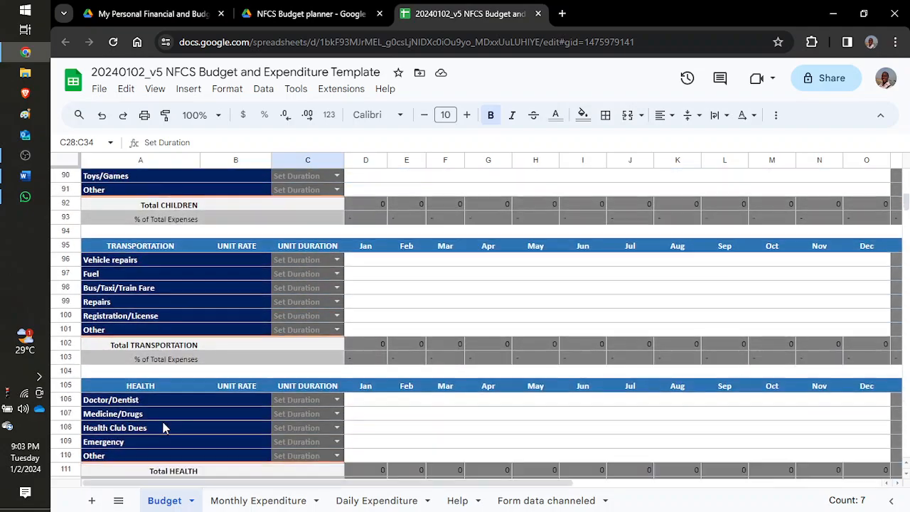
pyautogui.scroll(-20, 163, 428)
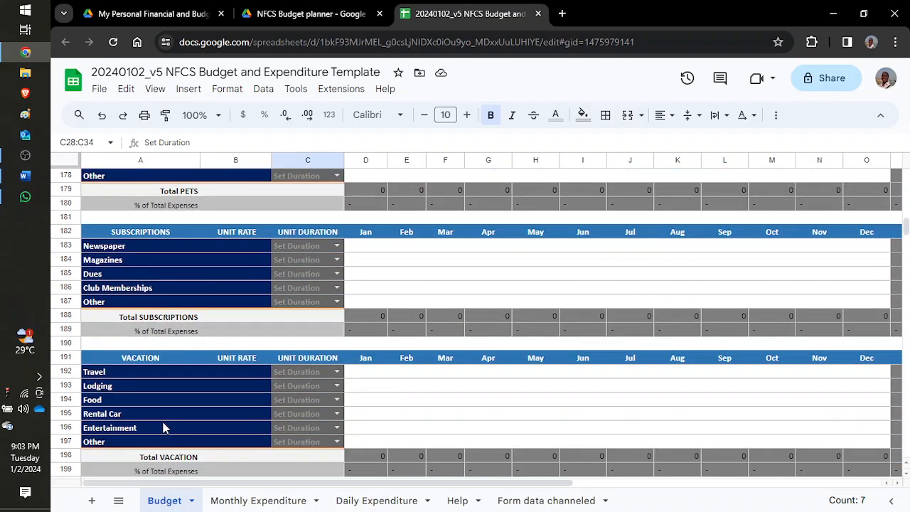
pyautogui.scroll(-8, 162, 427)
pyautogui.scroll(4, 163, 427)
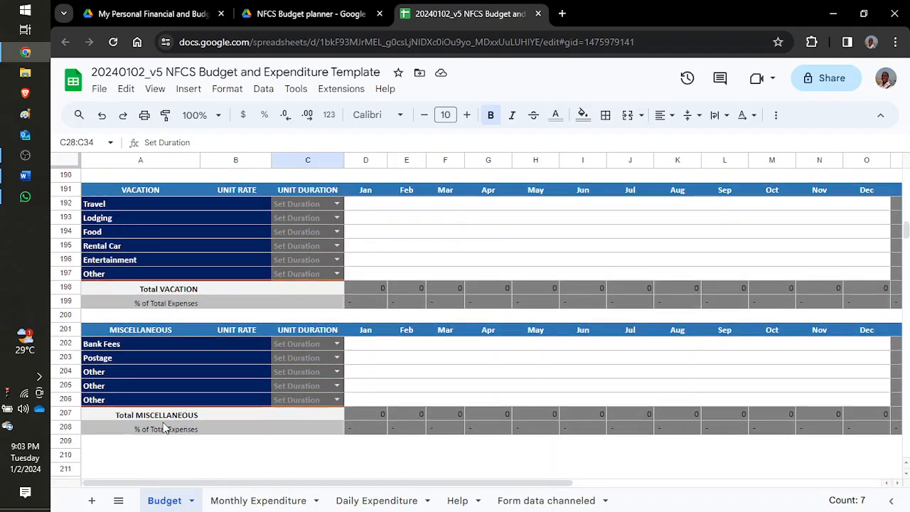
# Open the Monthly Expenditure sheet and nudge the Savings Balance chart slightly upward.
pyautogui.click(278, 504)
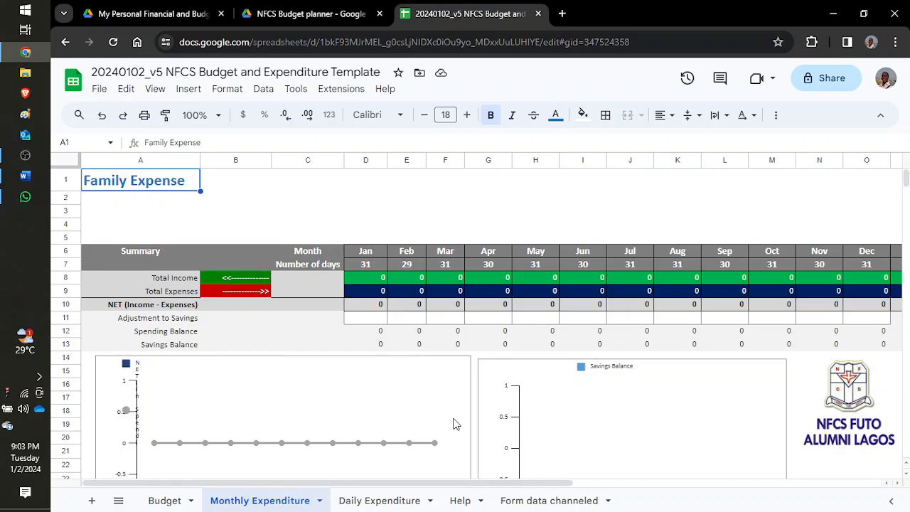
pyautogui.scroll(-3, 453, 422)
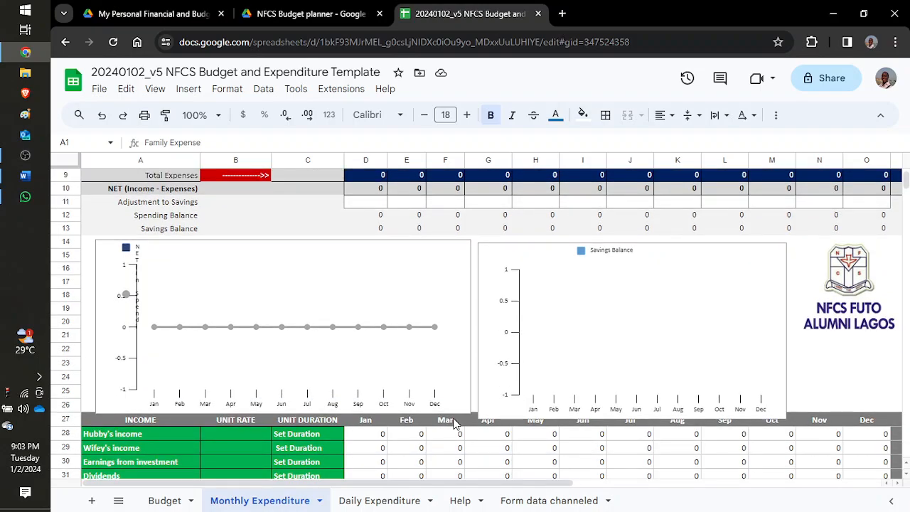
pyautogui.click(555, 356)
pyautogui.press('Up')
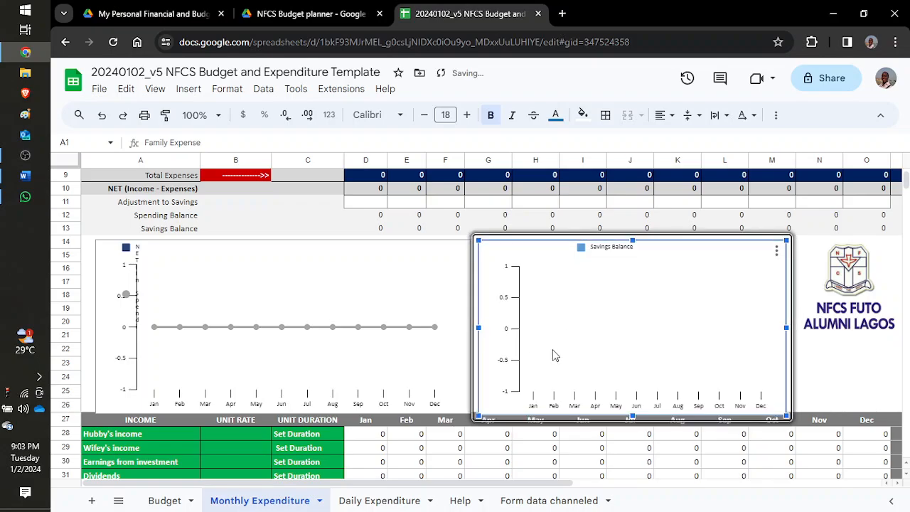
# Inspect the January formula of Earnings from investment and look over the income, savings and home expense rows.
pyautogui.click(384, 462)
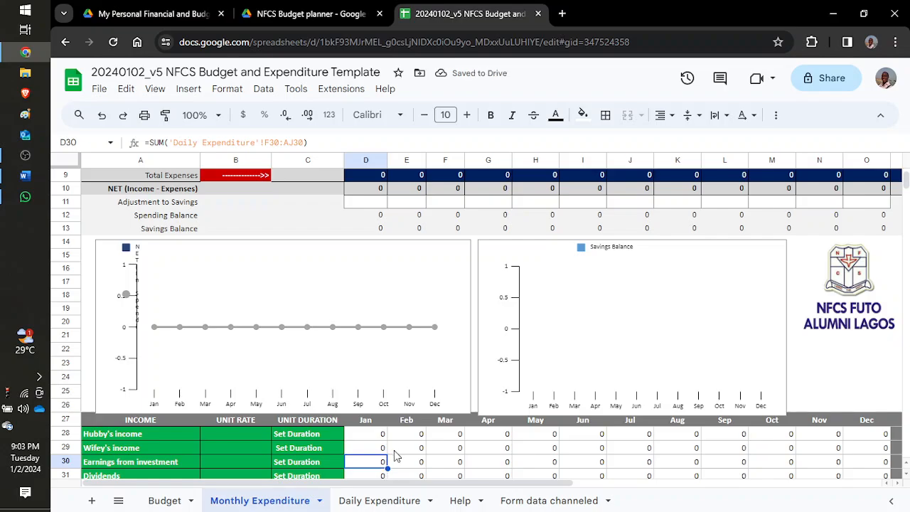
pyautogui.scroll(-3, 396, 455)
pyautogui.scroll(-2, 396, 455)
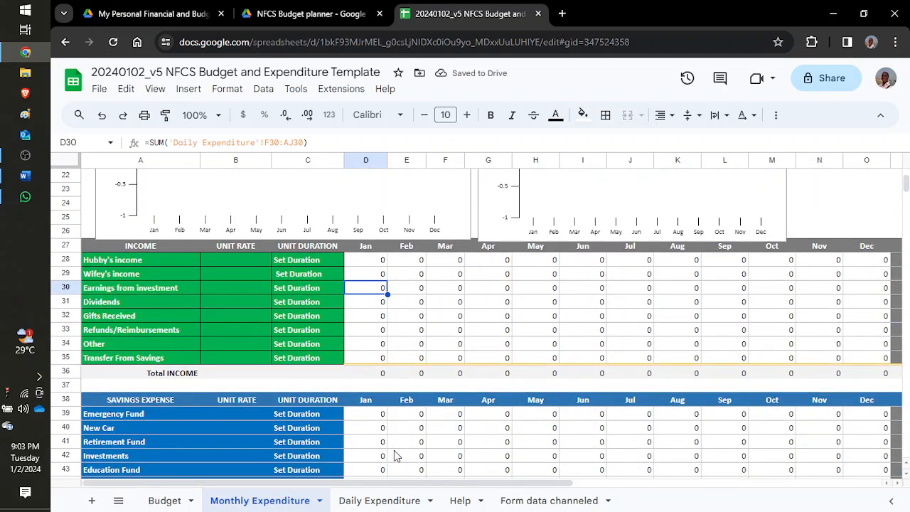
pyautogui.scroll(-6, 396, 456)
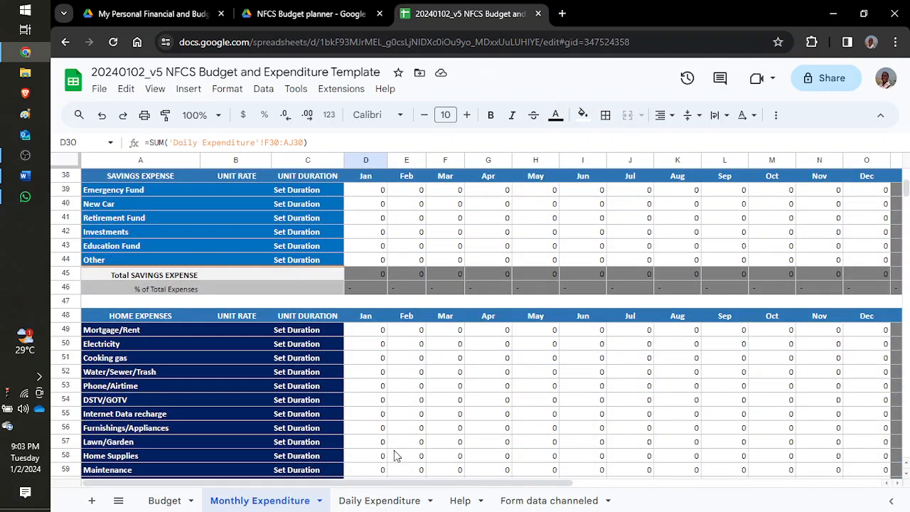
pyautogui.scroll(-1, 397, 455)
# Open the Daily Expenditure sheet and examine its daily entry columns for January.
pyautogui.click(358, 503)
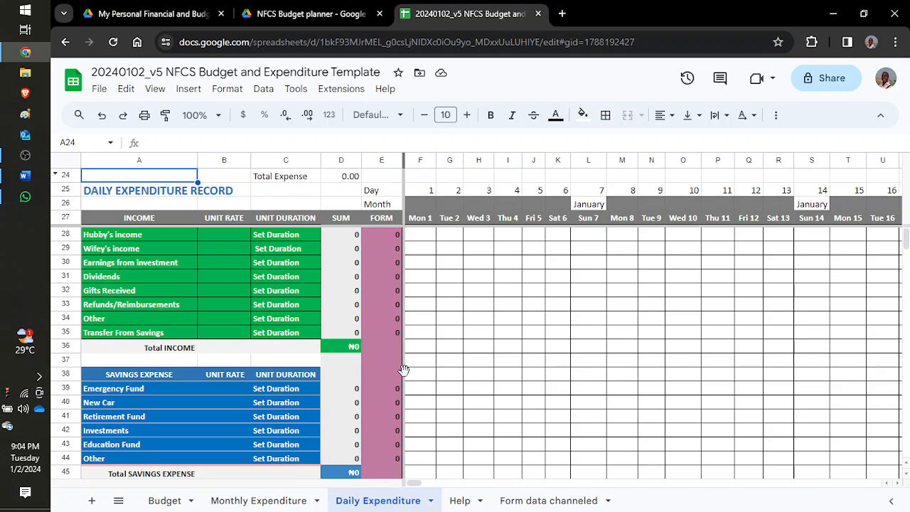
pyautogui.click(442, 270)
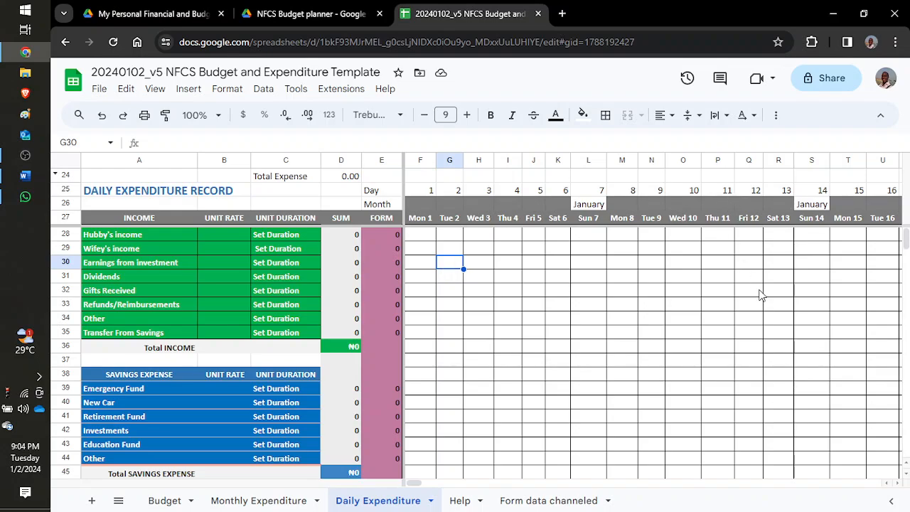
pyautogui.hscroll(6, 760, 294)
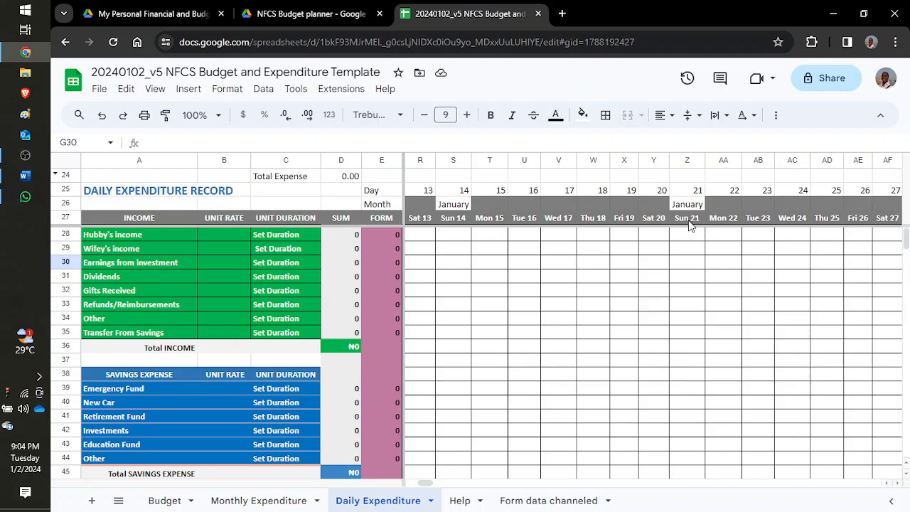
# Look over the January date columns of the Daily Expenditure sheet and examine its SUM and FORM columns.
pyautogui.click(688, 225)
pyautogui.click(686, 261)
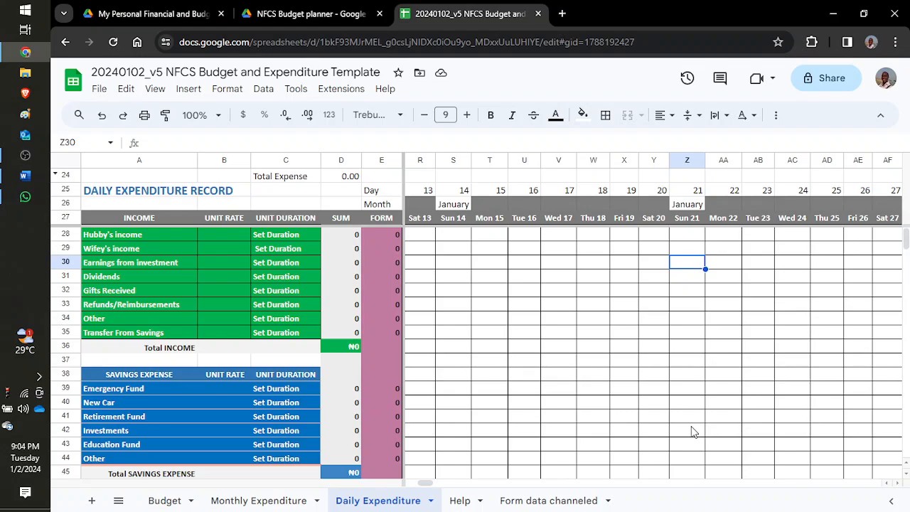
pyautogui.hscroll(3, 693, 431)
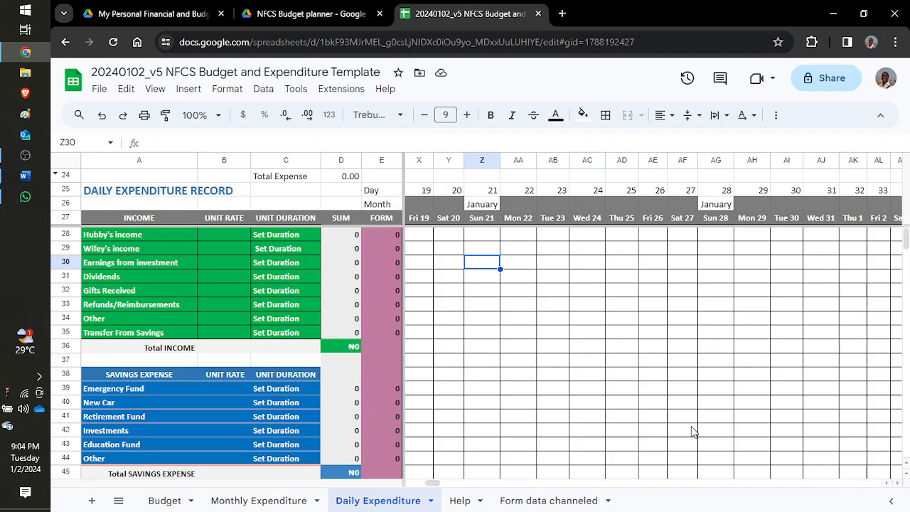
pyautogui.hscroll(-9, 693, 432)
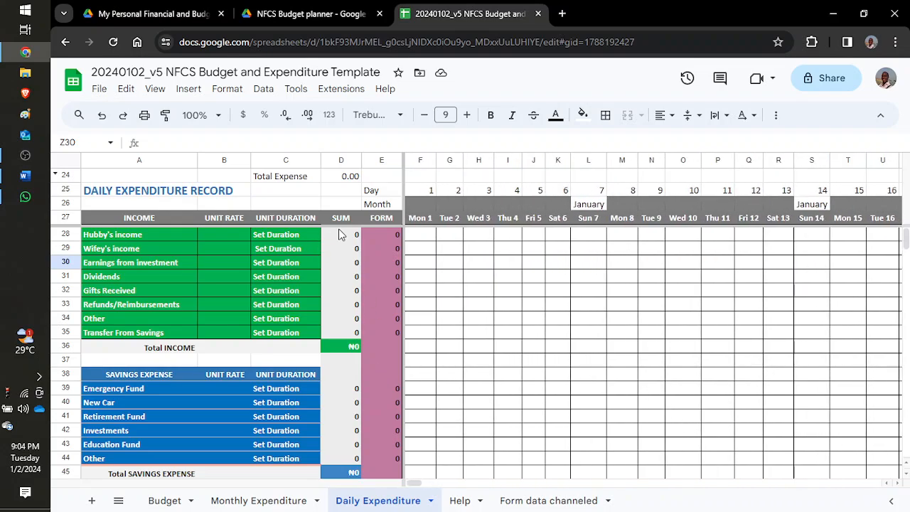
pyautogui.moveTo(341, 235); pyautogui.dragTo(343, 441)
pyautogui.click(470, 364)
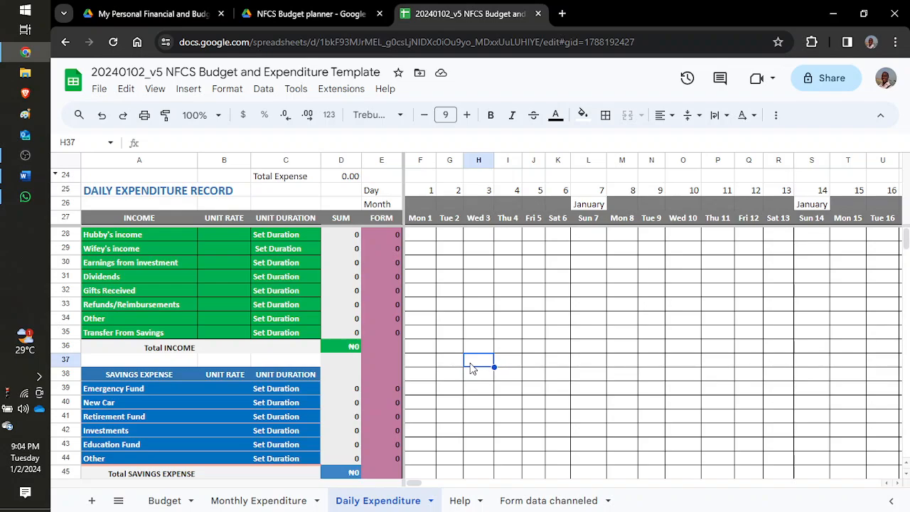
pyautogui.moveTo(384, 234); pyautogui.dragTo(380, 357)
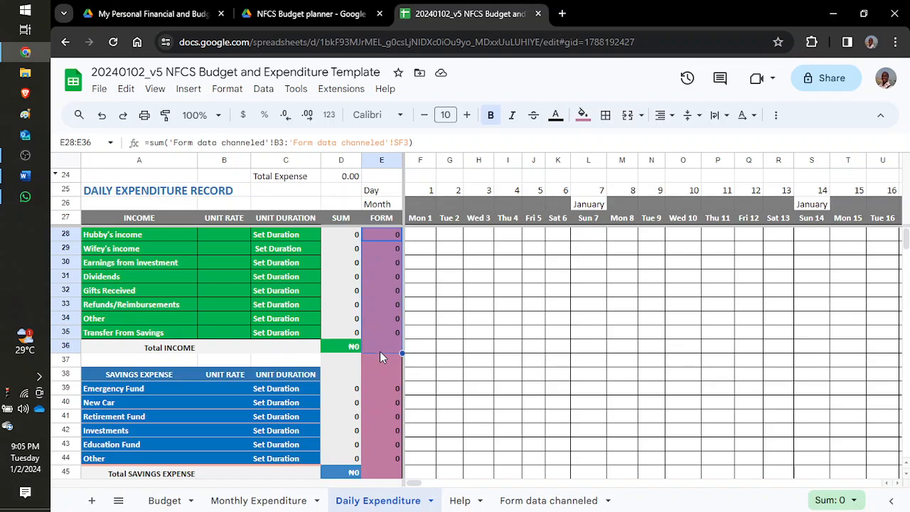
pyautogui.click(428, 278)
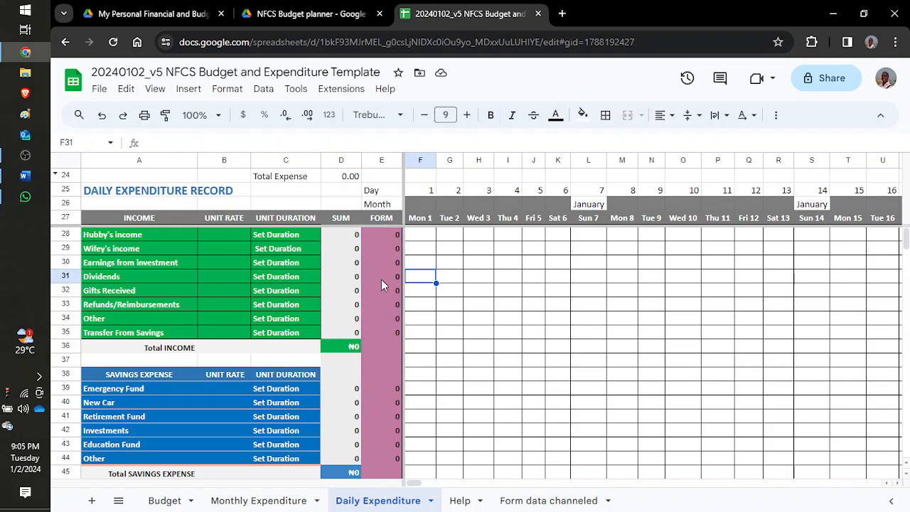
# Make a copy of the 20240102_v5 NFCS form from the shared My Personal Financial folder in Drive.
pyautogui.click(151, 21)
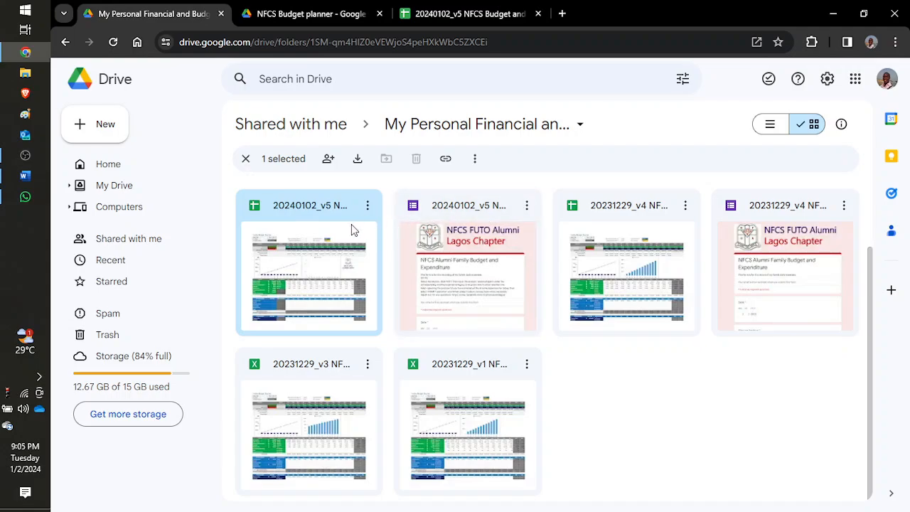
pyautogui.click(430, 237)
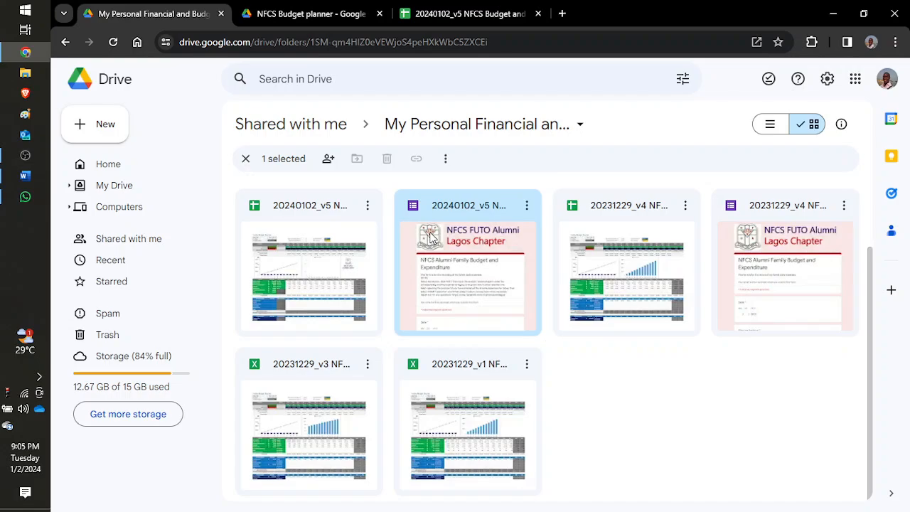
pyautogui.click(527, 206)
pyautogui.click(563, 284)
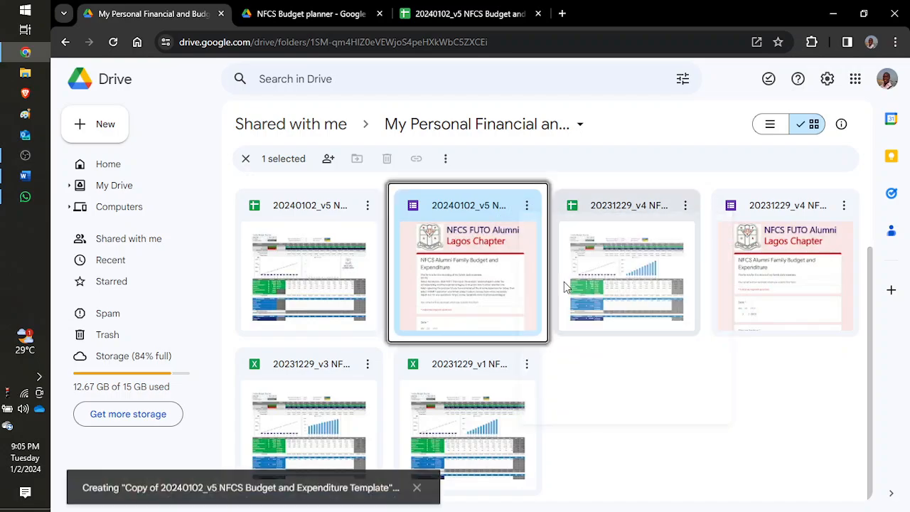
# Locate the copied form in the personal Drive and move it into the NFCS Budget planner folder inside appsheet.
pyautogui.click(272, 18)
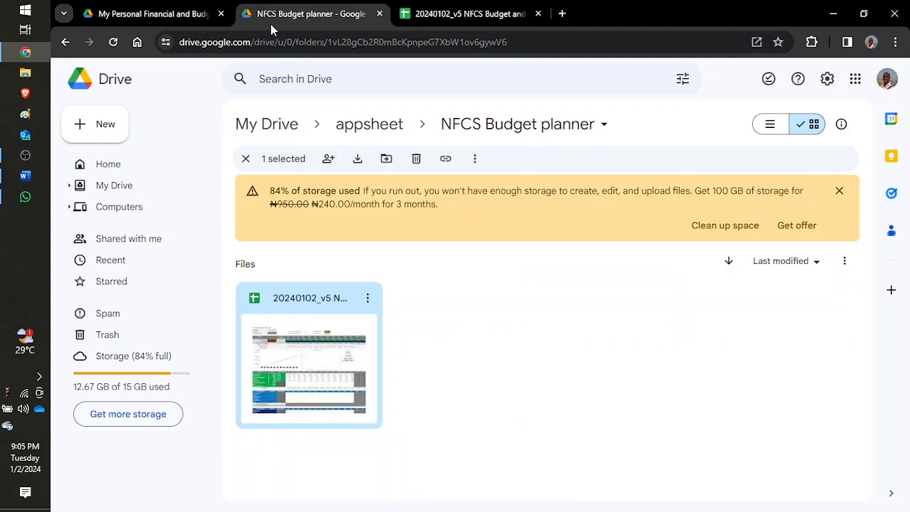
pyautogui.click(116, 167)
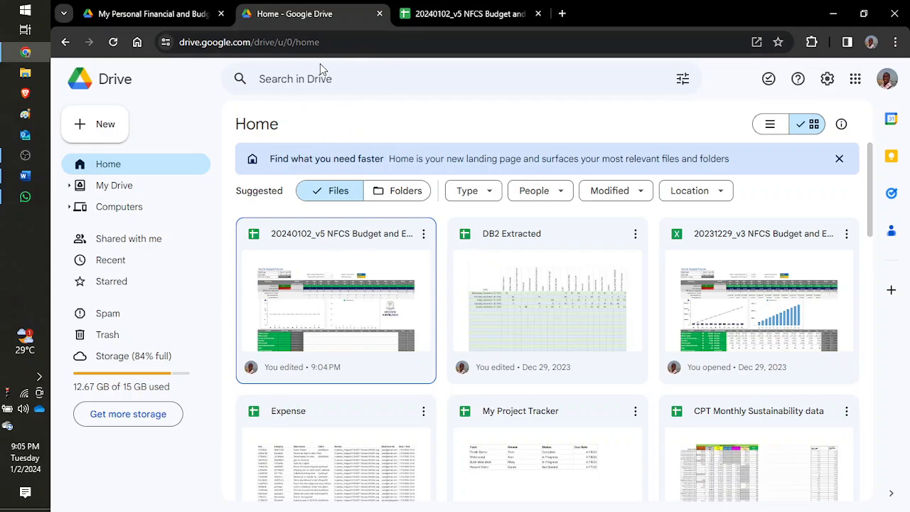
pyautogui.click(150, 197)
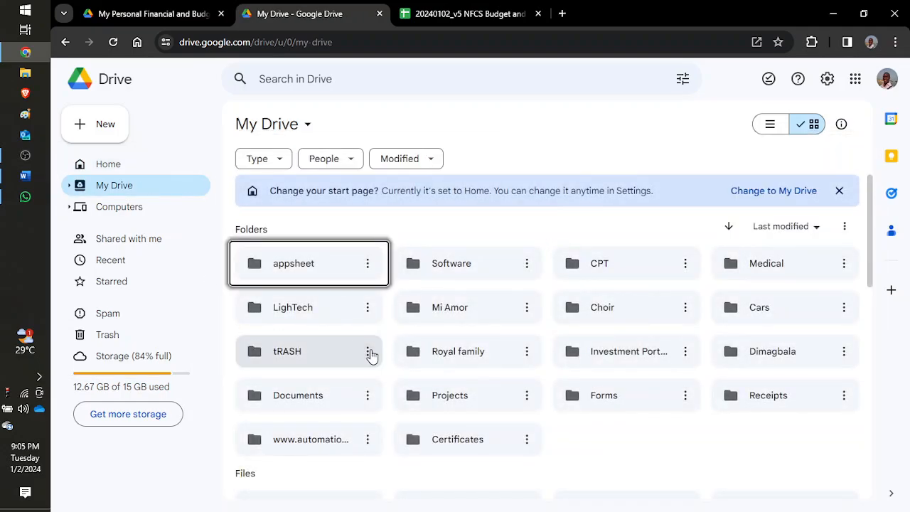
pyautogui.scroll(-2, 370, 355)
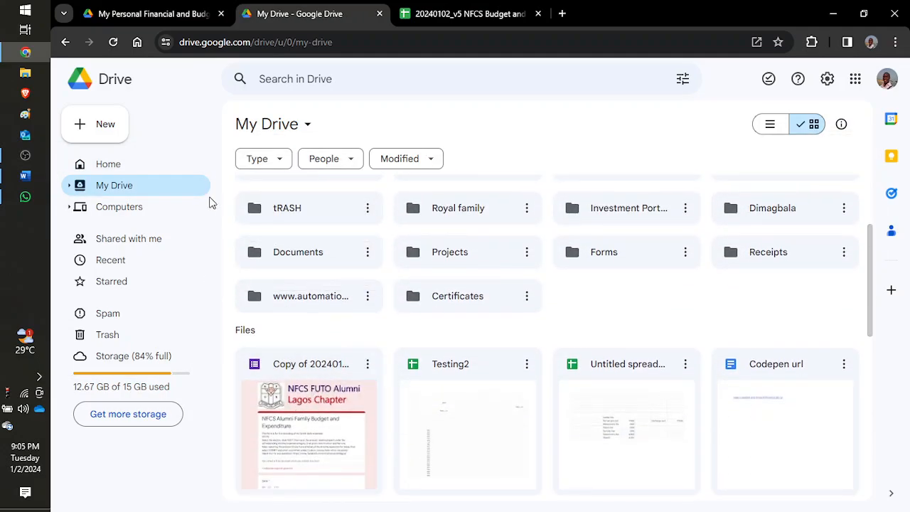
pyautogui.click(117, 167)
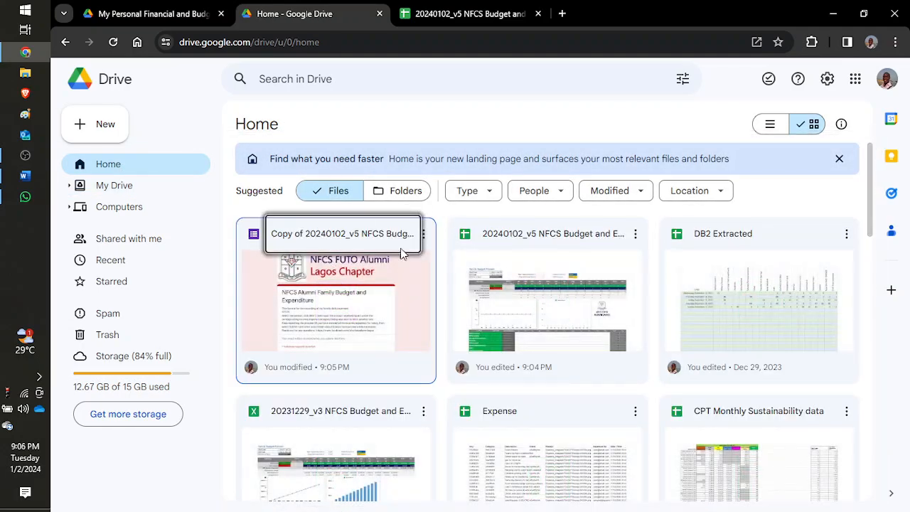
pyautogui.click(424, 239)
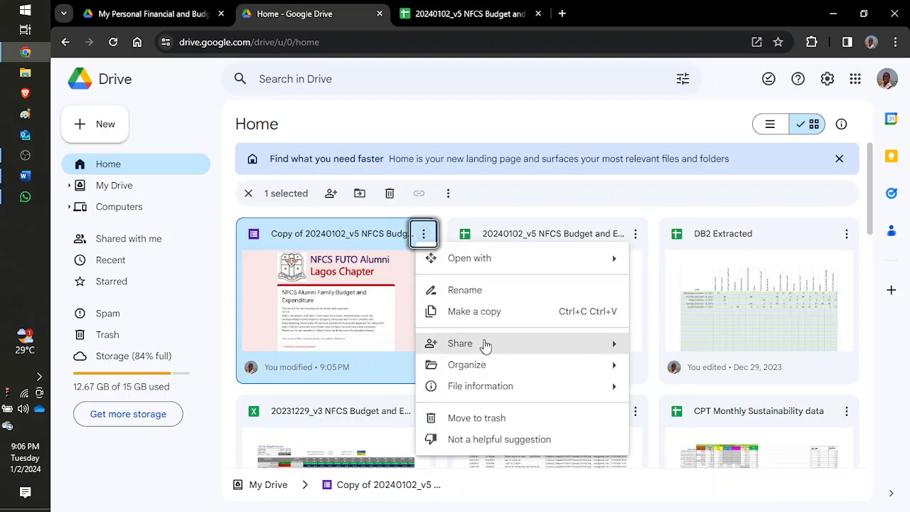
pyautogui.moveTo(540, 371)
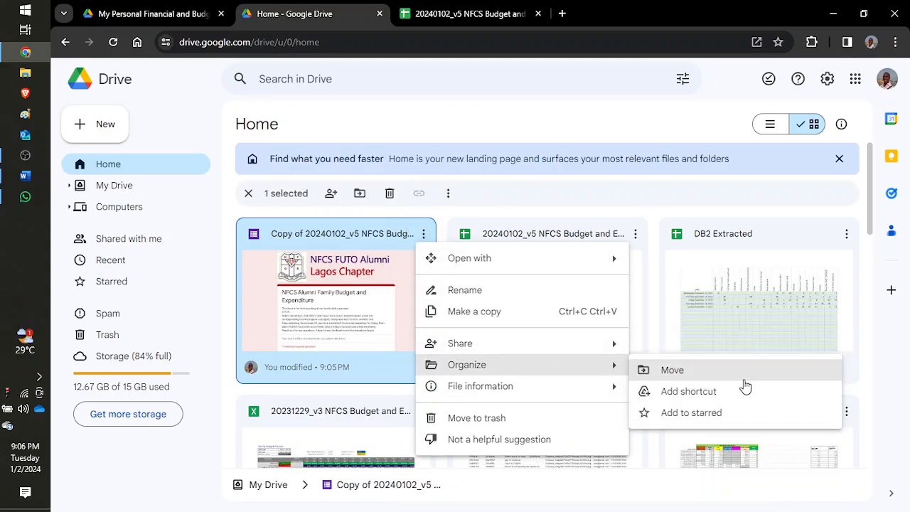
pyautogui.press('Escape')
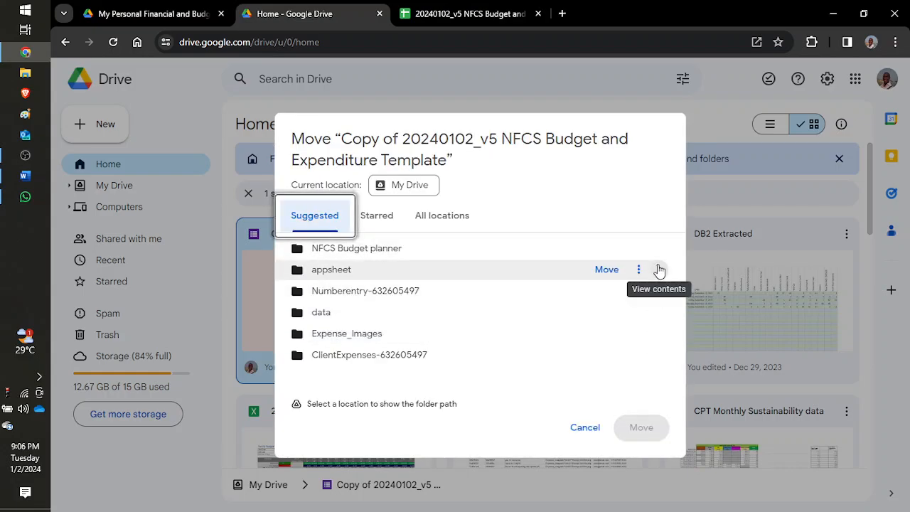
pyautogui.click(658, 269)
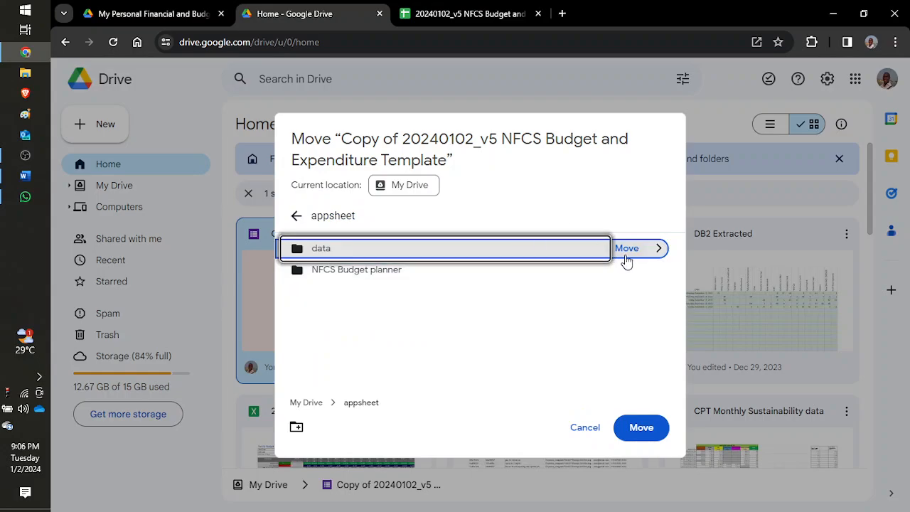
pyautogui.click(657, 268)
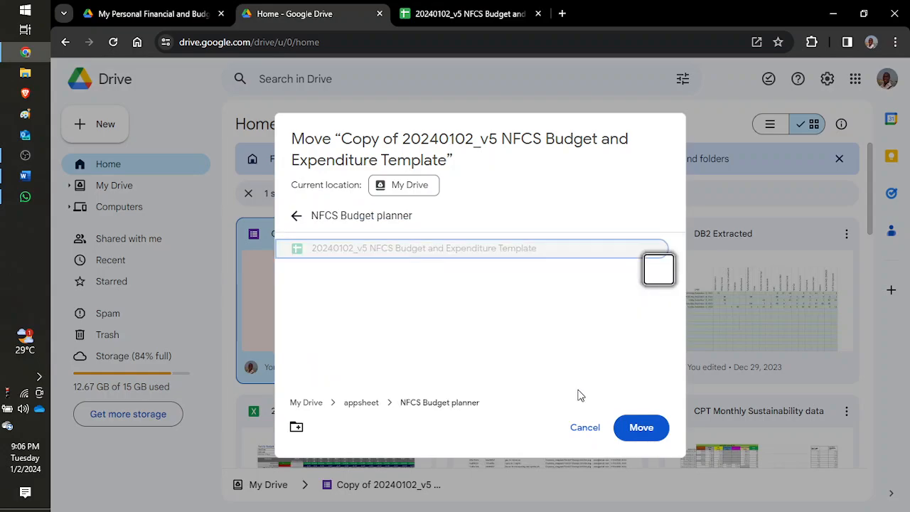
pyautogui.click(635, 431)
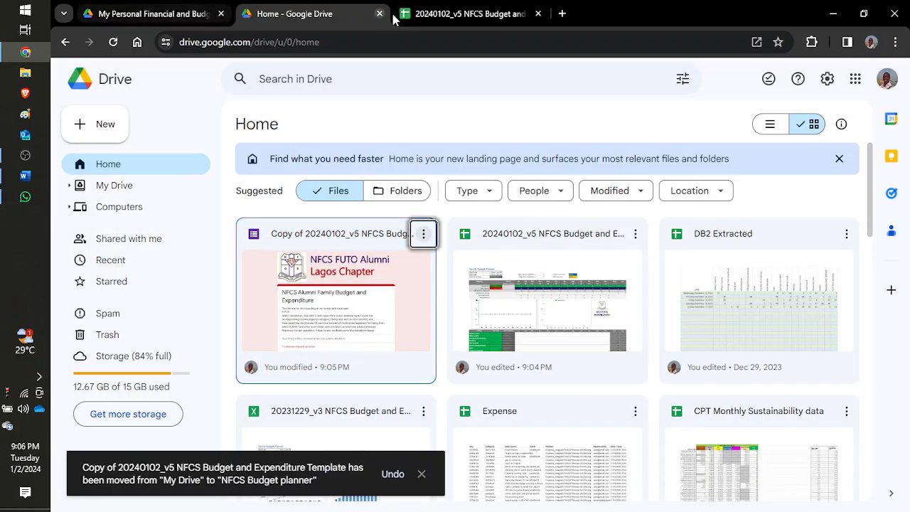
# Open the NFCS Budget planner folder inside the appsheet folder of My Drive.
pyautogui.click(104, 189)
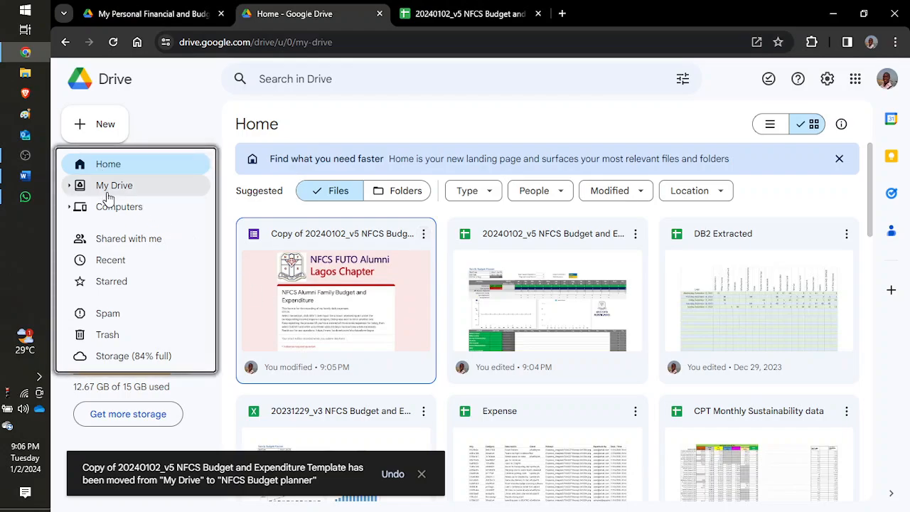
pyautogui.doubleClick(272, 269)
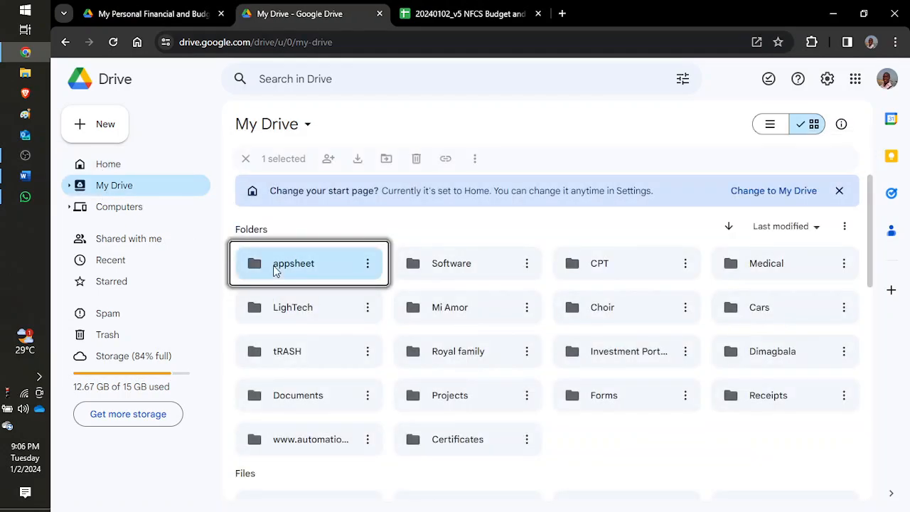
pyautogui.doubleClick(297, 307)
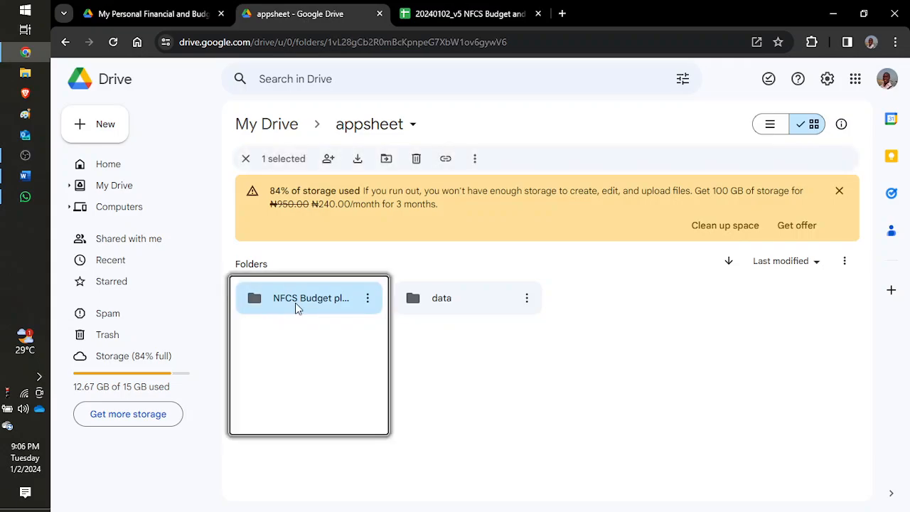
# Rename the copied form to "20240102_v5 NFCS Budget and Expenditure Template" by removing the "Copy of" prefix.
pyautogui.click(368, 299)
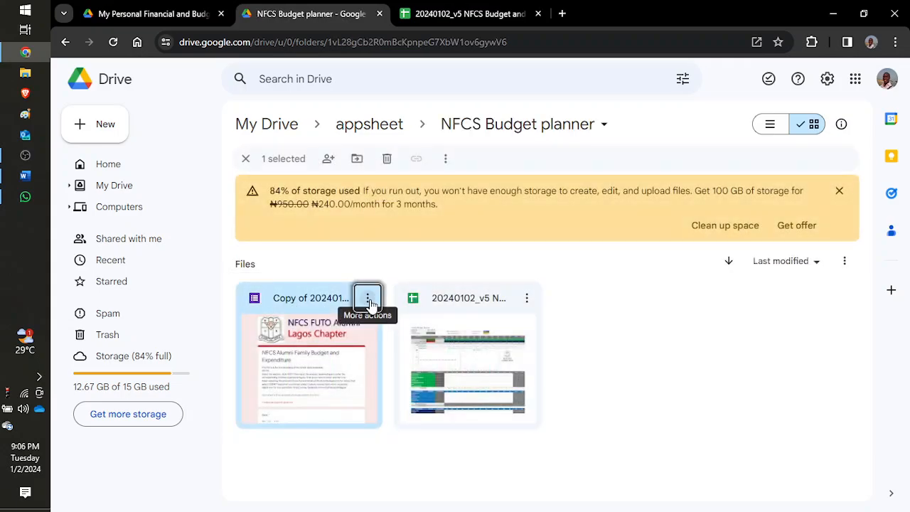
pyautogui.click(410, 356)
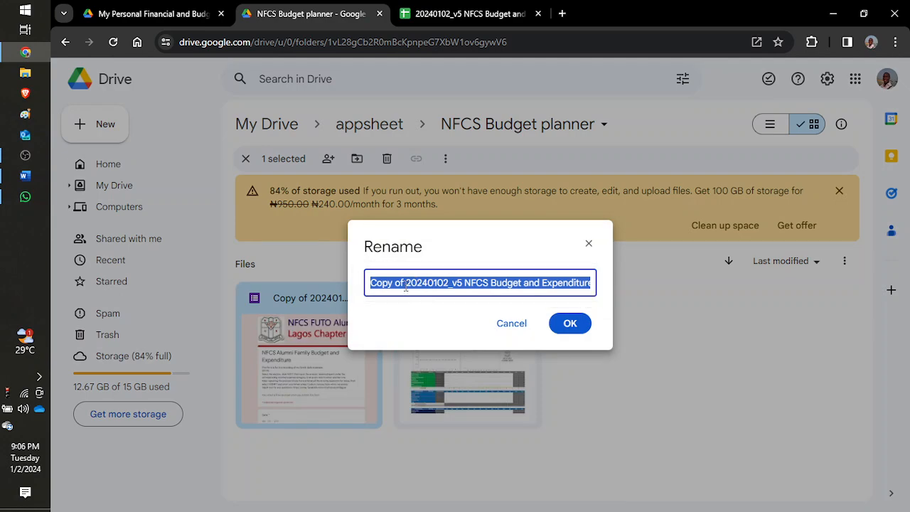
pyautogui.click(407, 284)
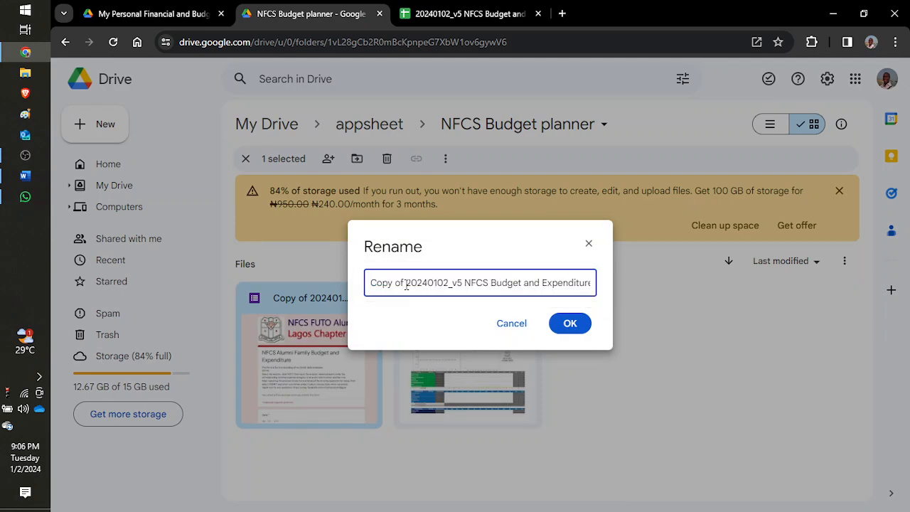
pyautogui.press('BackSpace')
pyautogui.press('BackSpace')
pyautogui.press('BackSpace')
pyautogui.press('BackSpace')
pyautogui.press('BackSpace')
pyautogui.press('BackSpace')
pyautogui.press('BackSpace')
pyautogui.press('BackSpace')
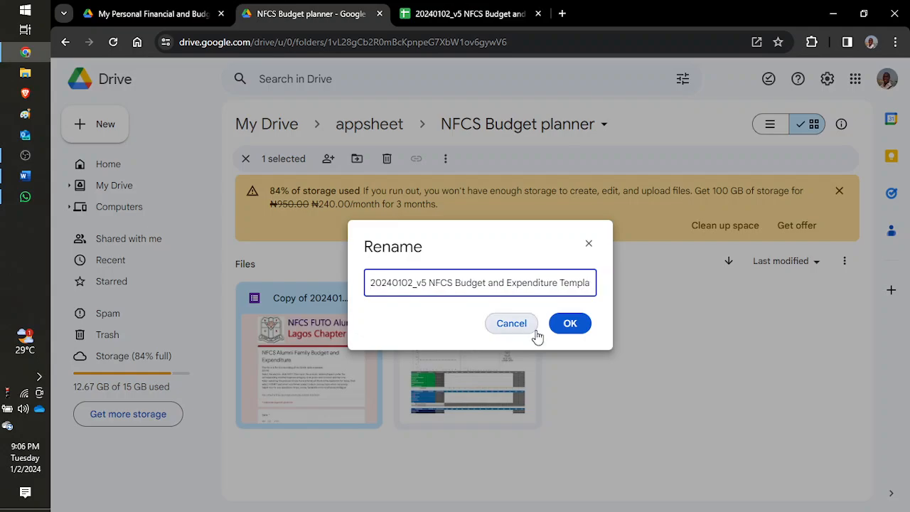
pyautogui.click(569, 324)
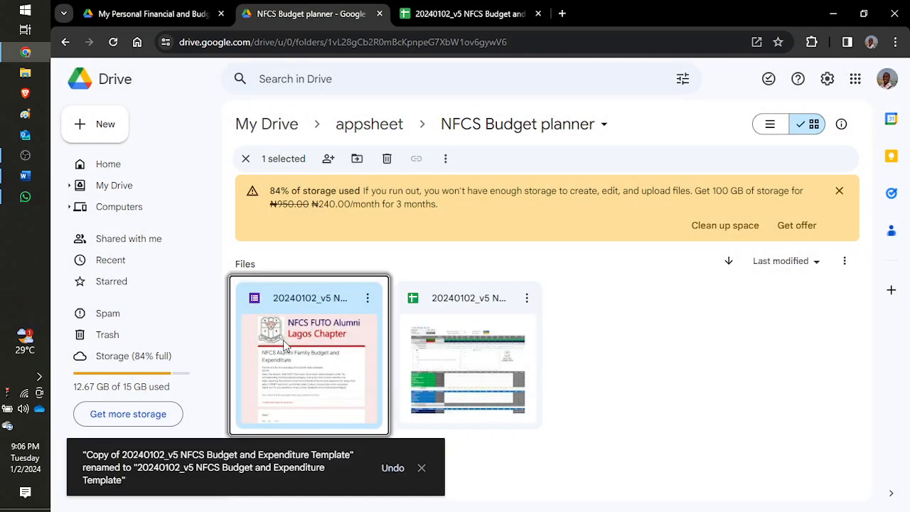
# Open the renamed form and link its responses to the existing 20240102_v5 NFCS Budget and Expenditure Template spreadsheet.
pyautogui.doubleClick(283, 347)
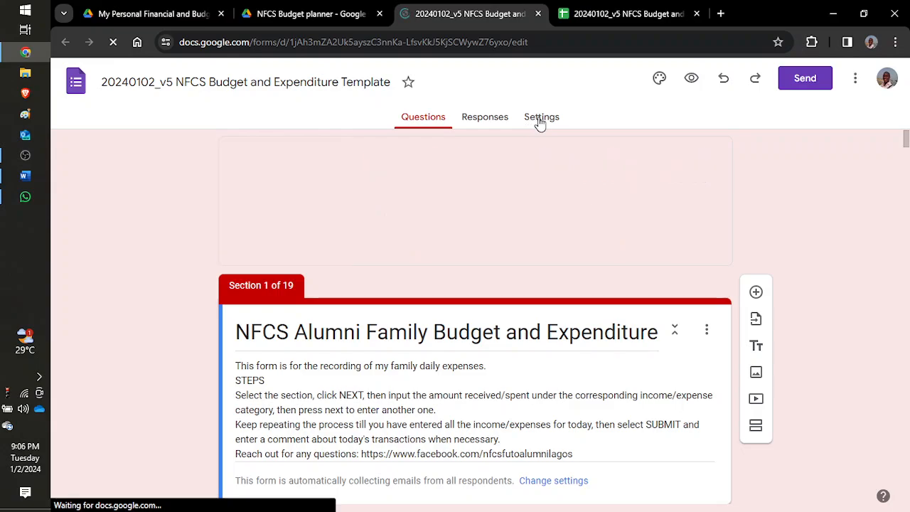
pyautogui.click(494, 121)
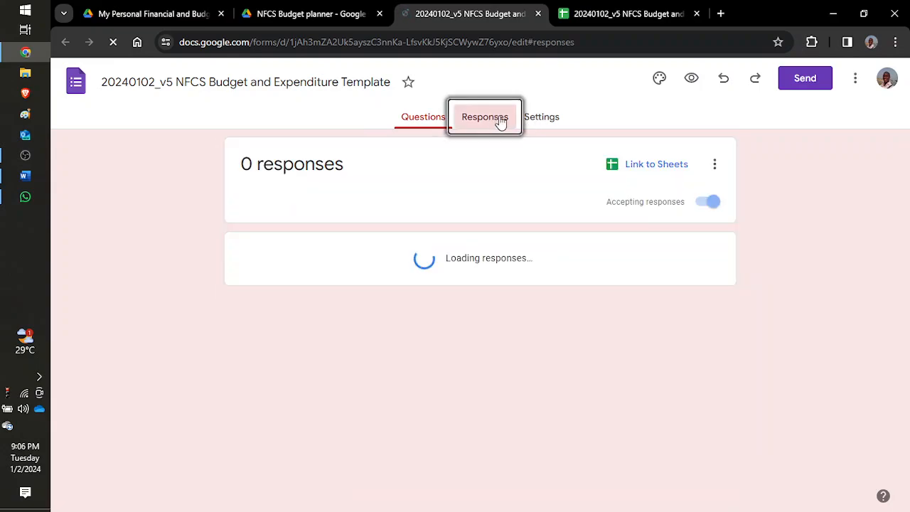
pyautogui.click(644, 166)
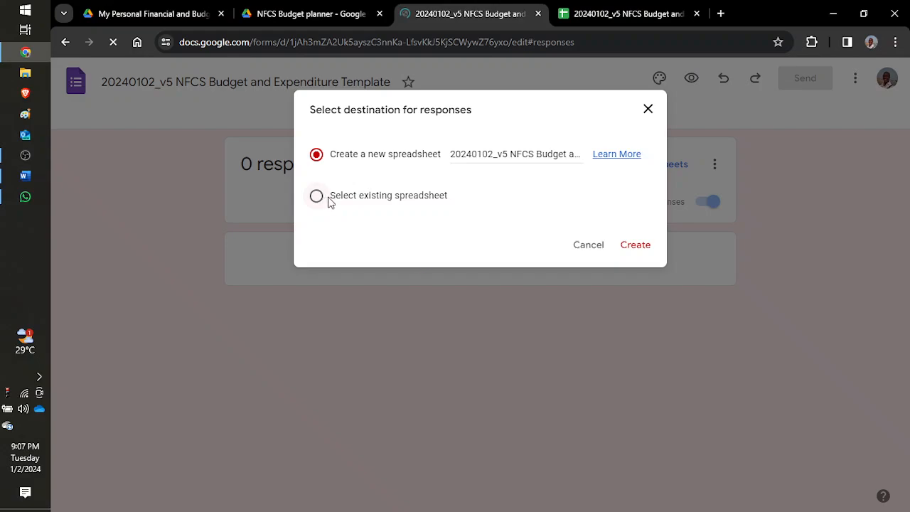
pyautogui.click(319, 200)
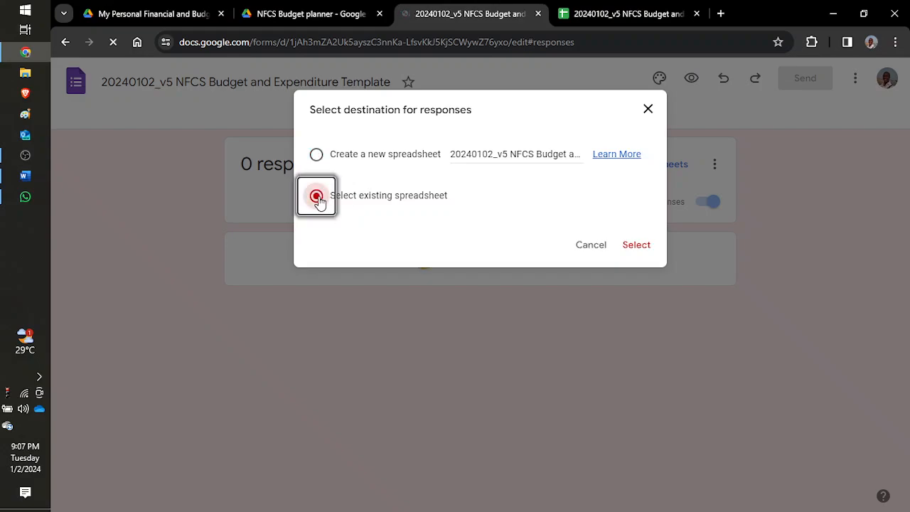
pyautogui.click(643, 246)
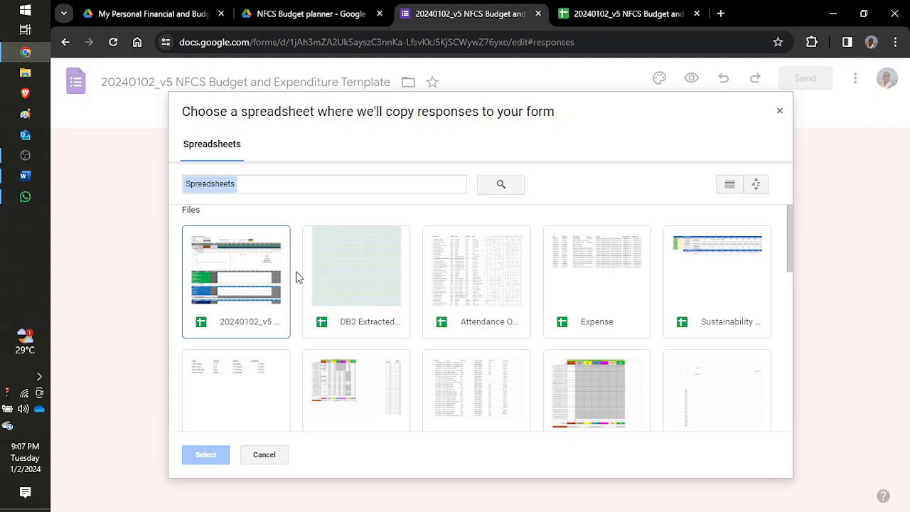
pyautogui.click(249, 324)
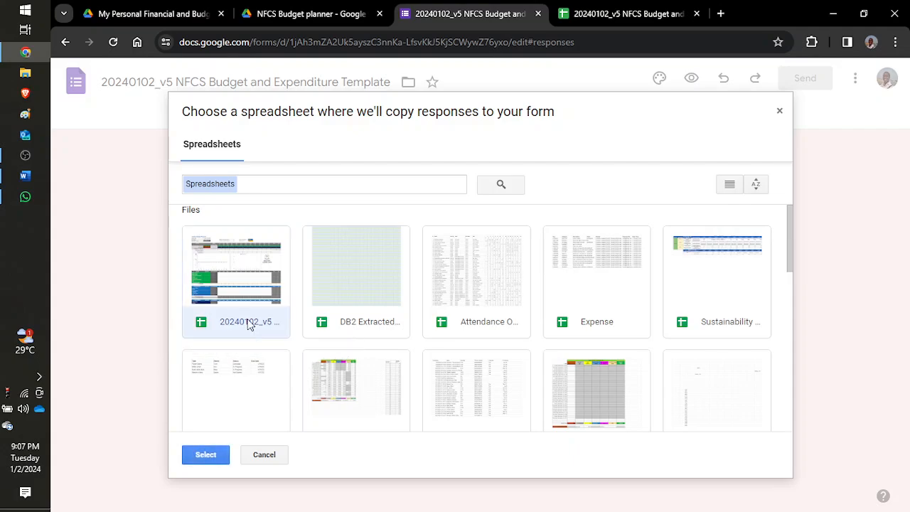
pyautogui.click(224, 456)
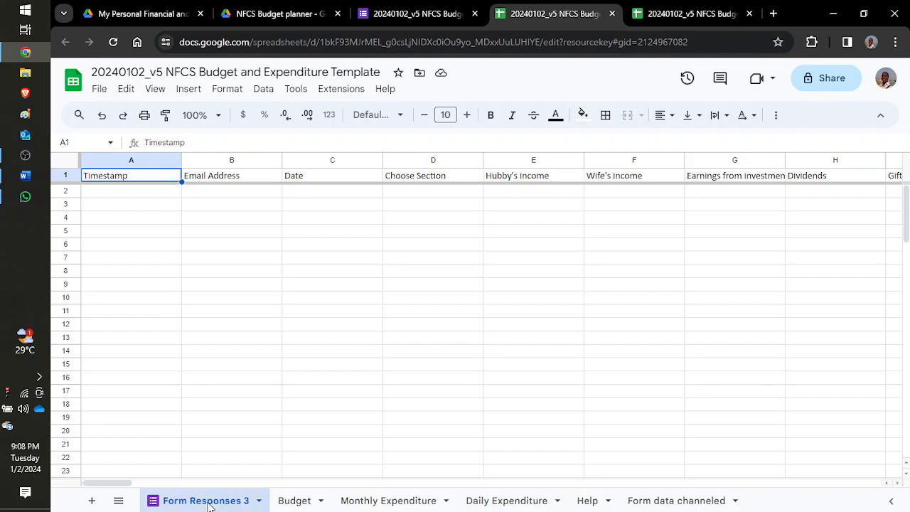
# Move the Form Responses 3 sheet to the end of the sheet order and rename it "Form Responses 1".
pyautogui.moveTo(208, 504); pyautogui.dragTo(687, 489)
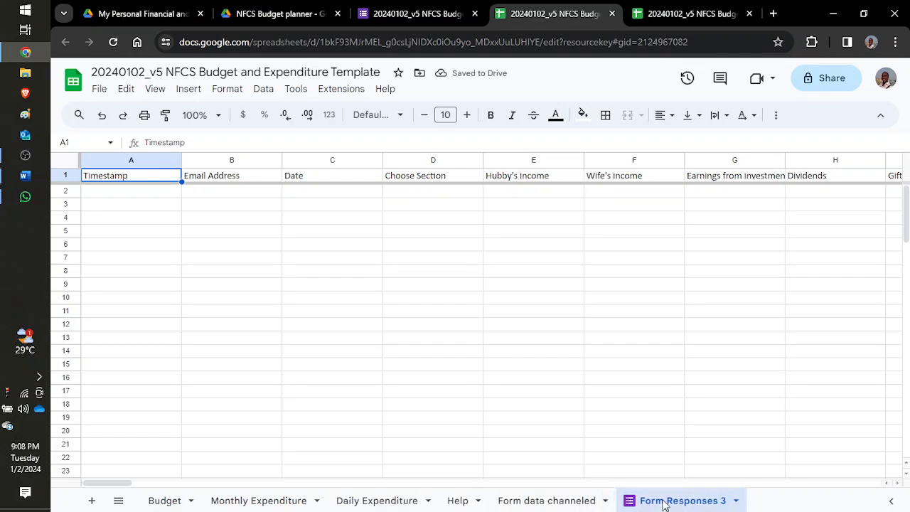
pyautogui.rightClick(708, 503)
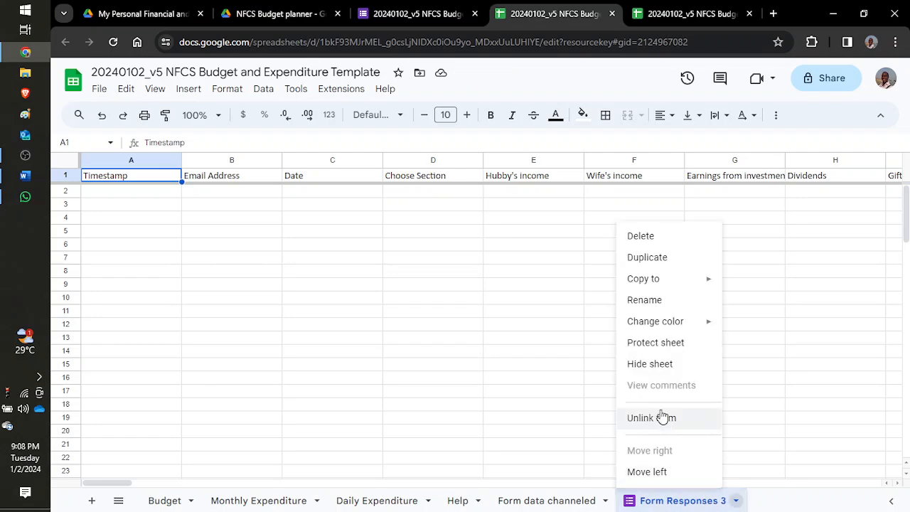
pyautogui.click(644, 300)
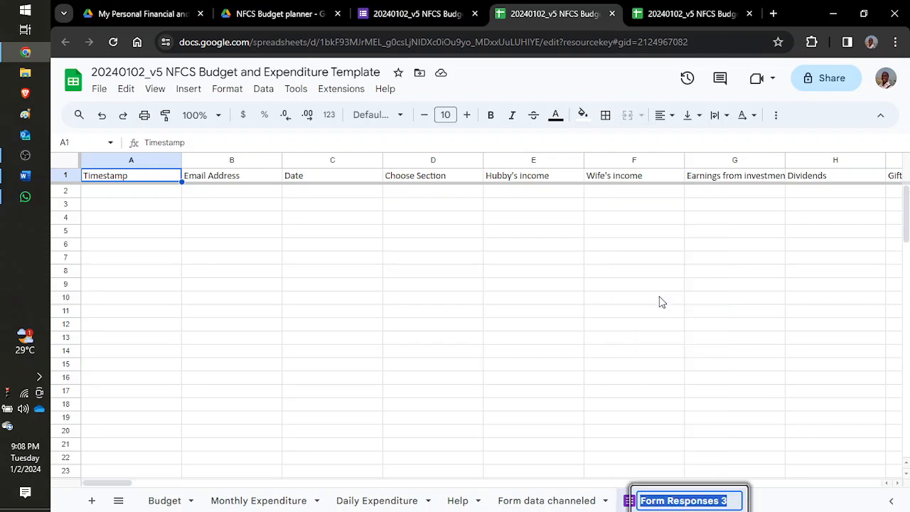
pyautogui.press('End')
pyautogui.press('BackSpace')
pyautogui.write('1')
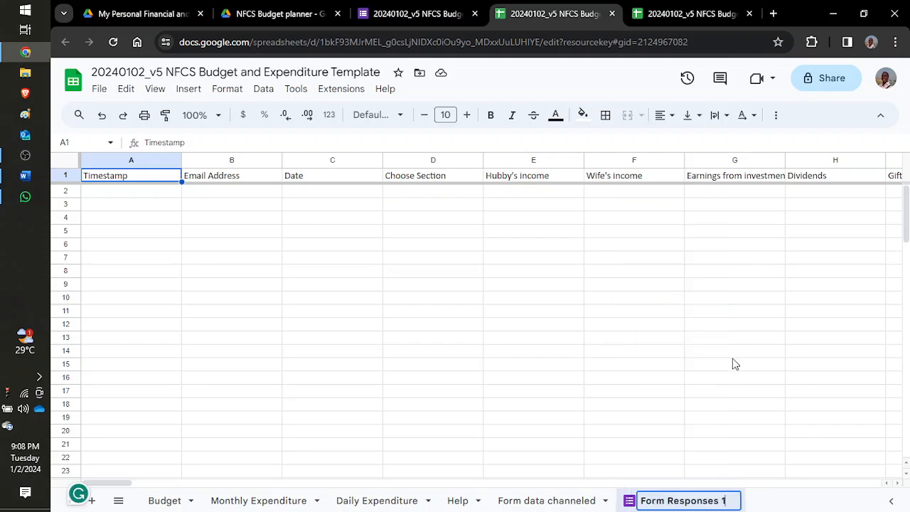
pyautogui.press('Return')
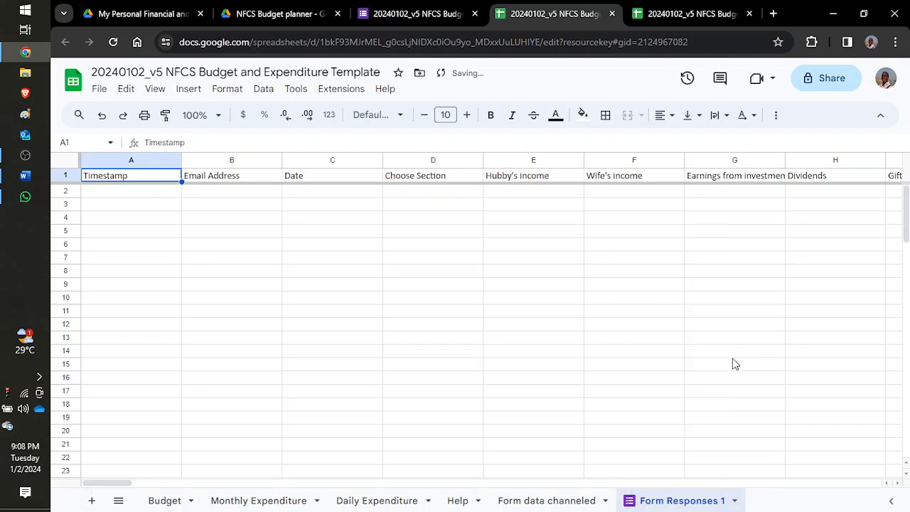
# On the Form data channeled sheet, turn the text in A1 into the formula =TRANSPOSE('Form Responses 1'!C1:'Form Responses 1'!DR500).
pyautogui.click(548, 501)
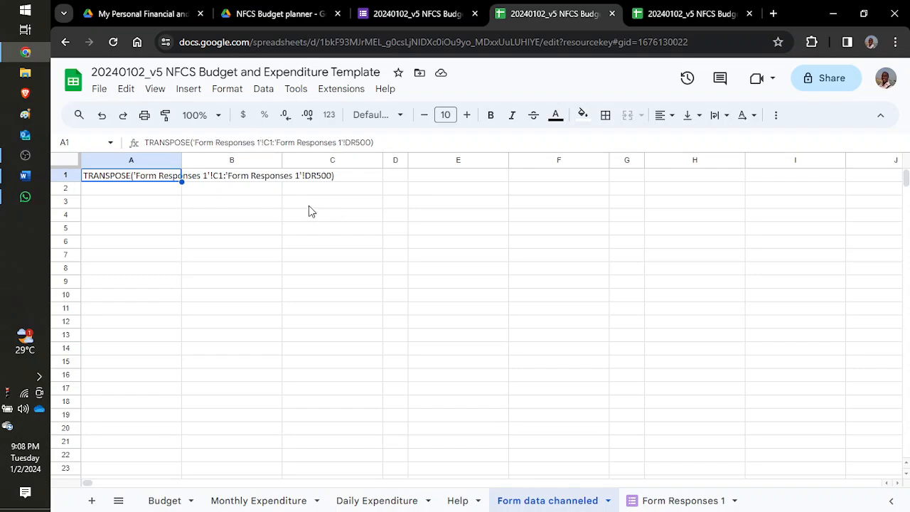
pyautogui.click(147, 143)
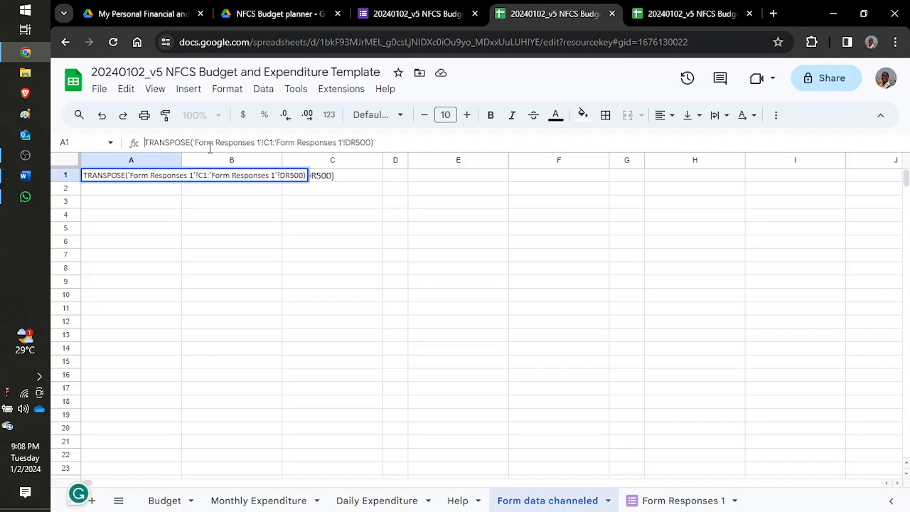
pyautogui.write('=')
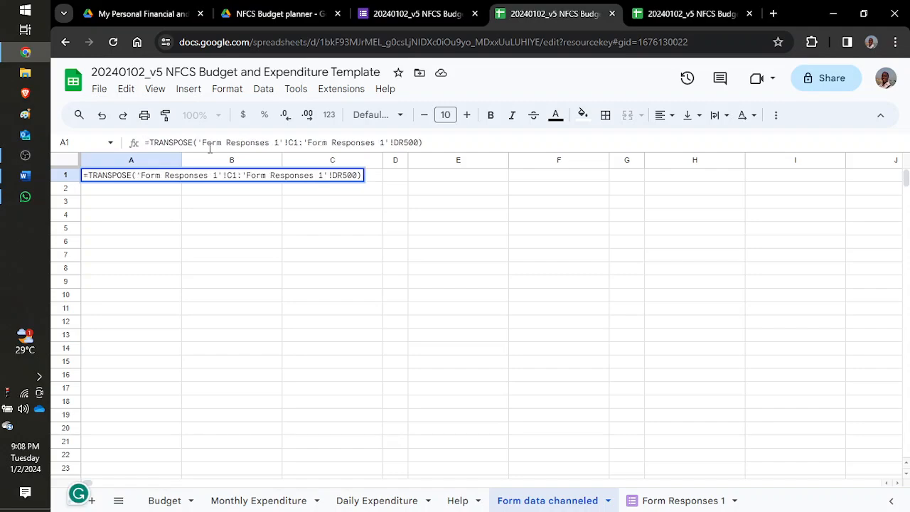
pyautogui.press('Return')
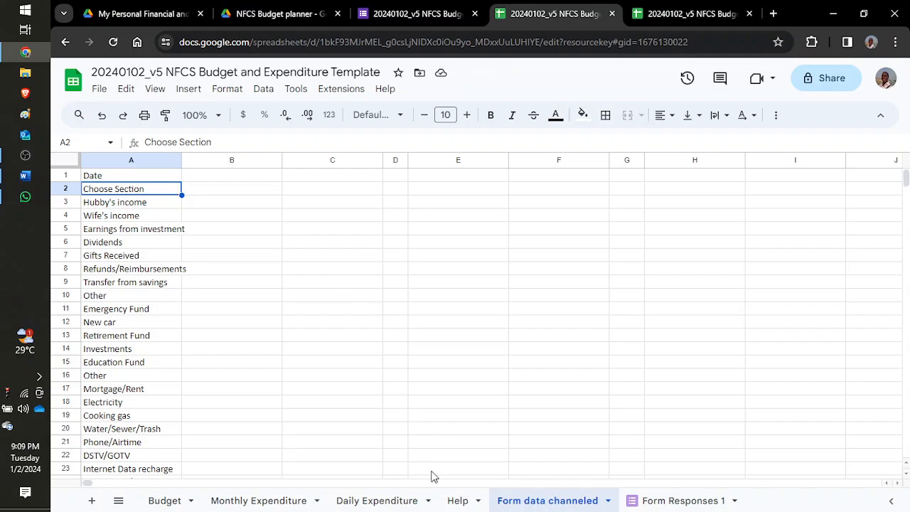
# Compare the Daily Expenditure sheet with Form data channeled and inspect the FORM column formulas in the income rows.
pyautogui.click(391, 502)
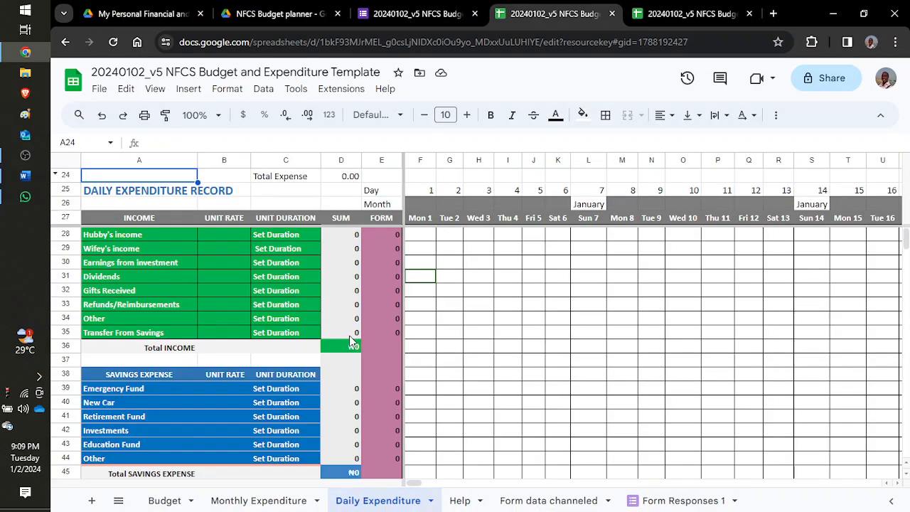
pyautogui.click(549, 501)
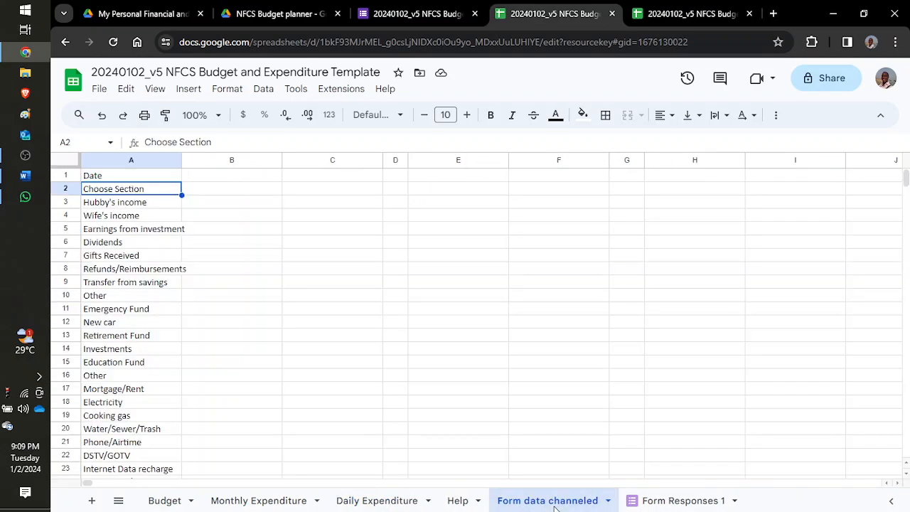
pyautogui.click(402, 501)
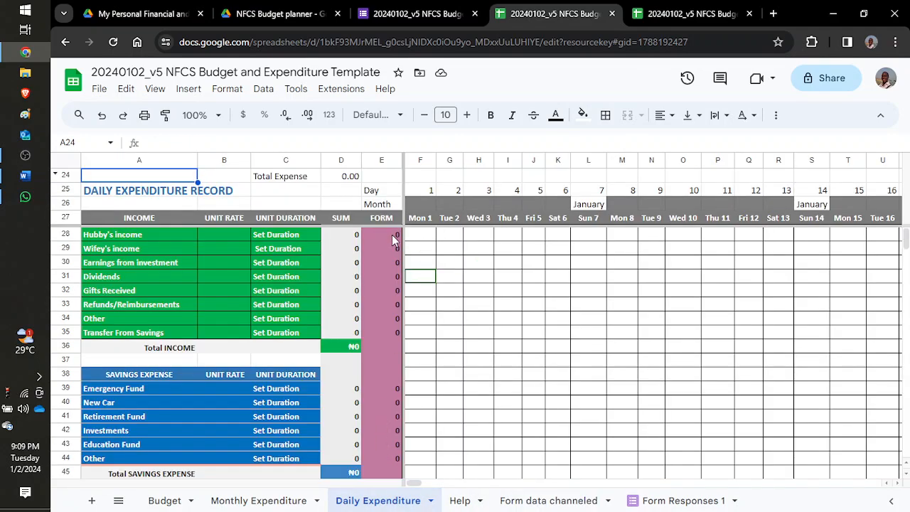
pyautogui.click(386, 262)
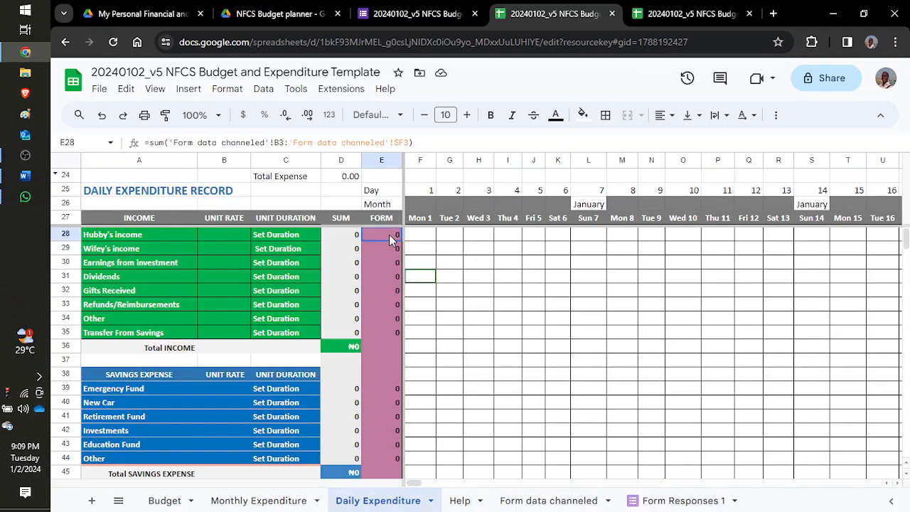
pyautogui.click(386, 303)
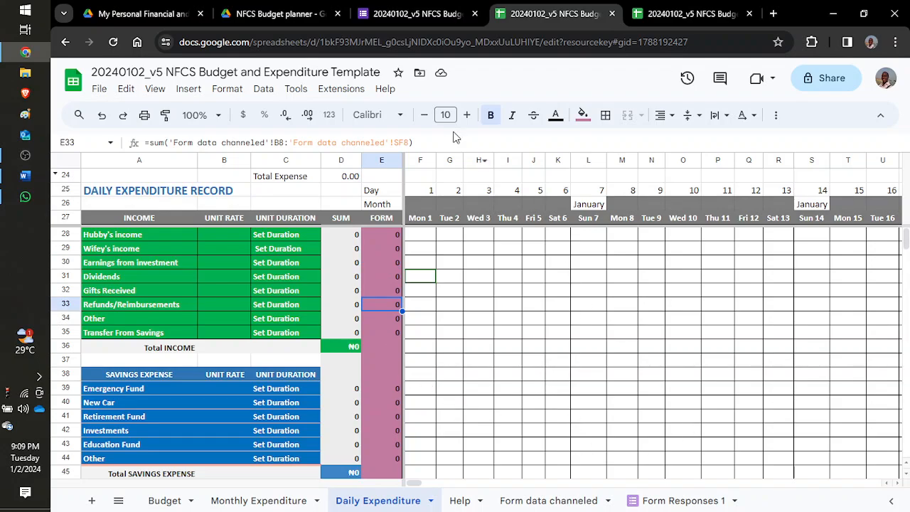
# Return to the budget form and copy its full, unshortened sharing link.
pyautogui.click(403, 13)
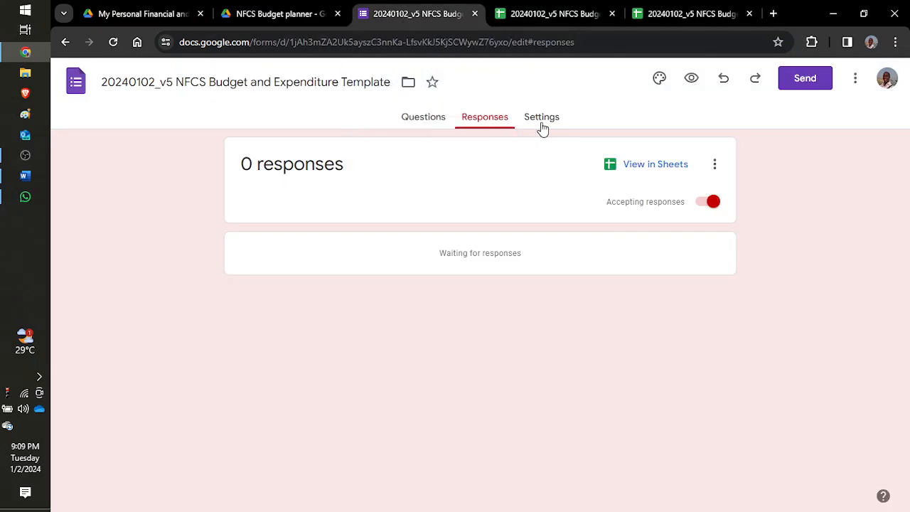
pyautogui.click(804, 82)
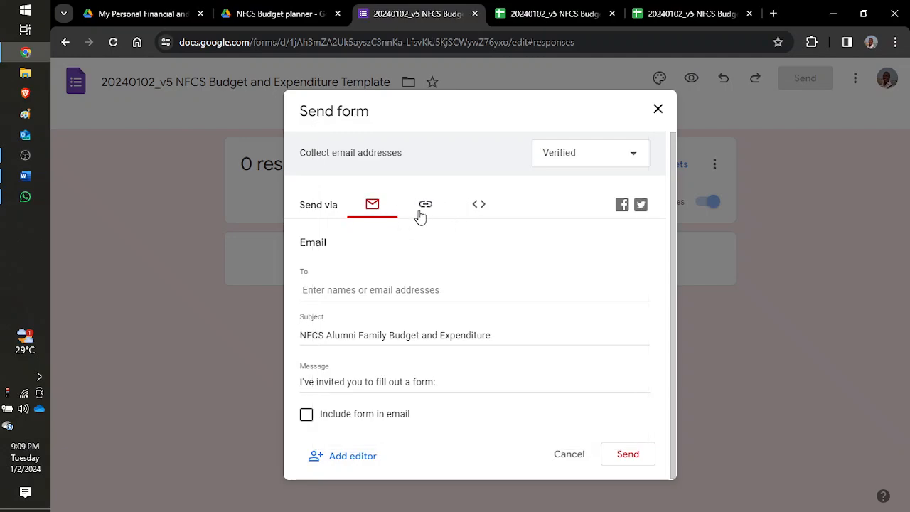
pyautogui.click(423, 206)
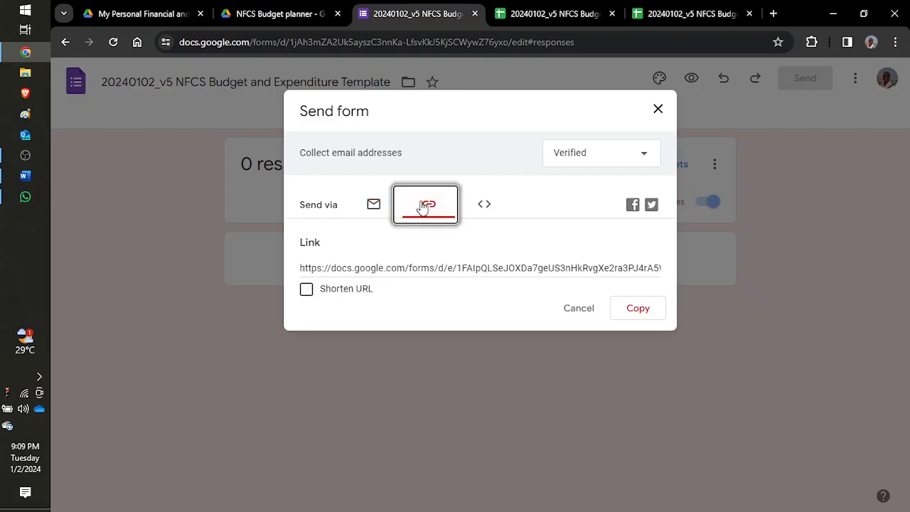
pyautogui.click(635, 309)
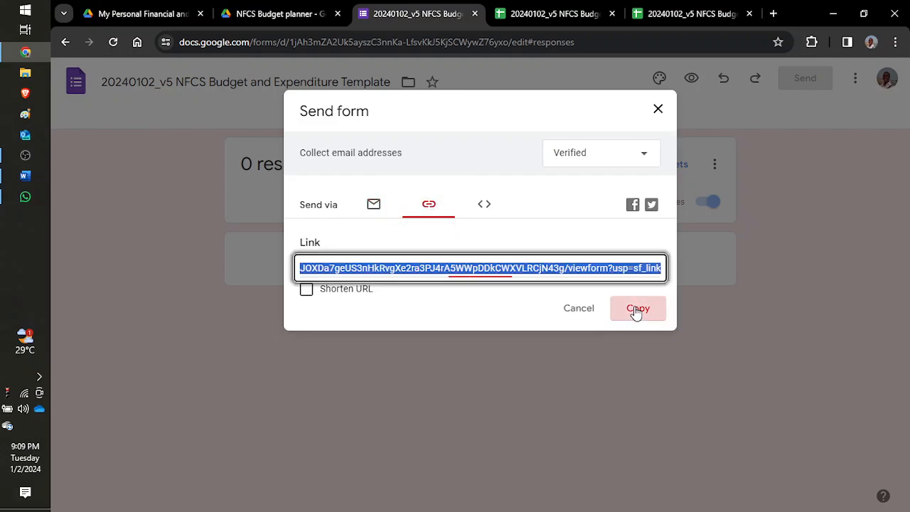
# Open the copied form link in a new browser tab.
pyautogui.click(773, 13)
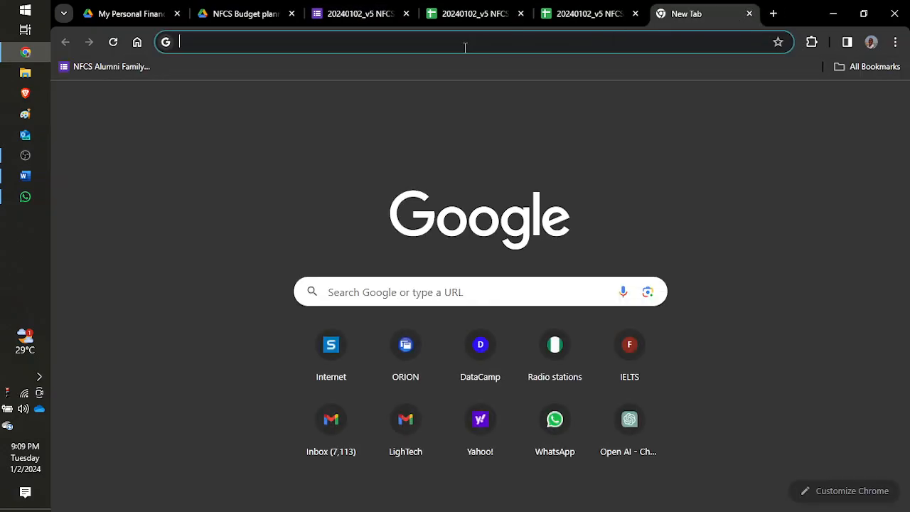
pyautogui.hotkey('ctrl', 'v')
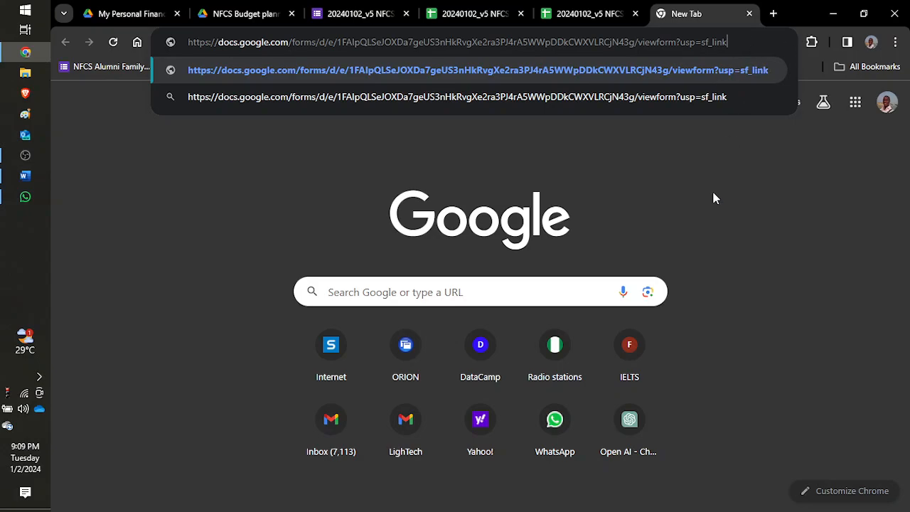
pyautogui.press('Return')
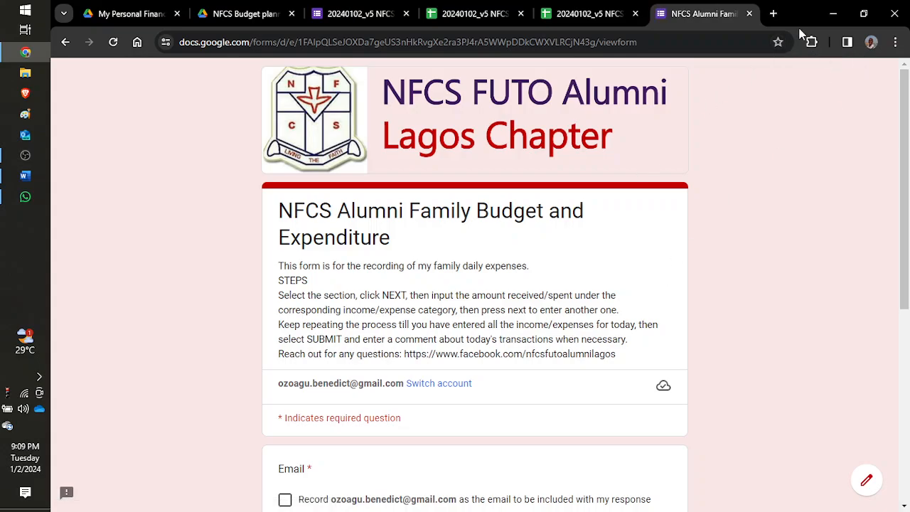
# Bookmark the form page on the Bookmarks bar and open the form from the new bookmark in another tab.
pyautogui.click(778, 43)
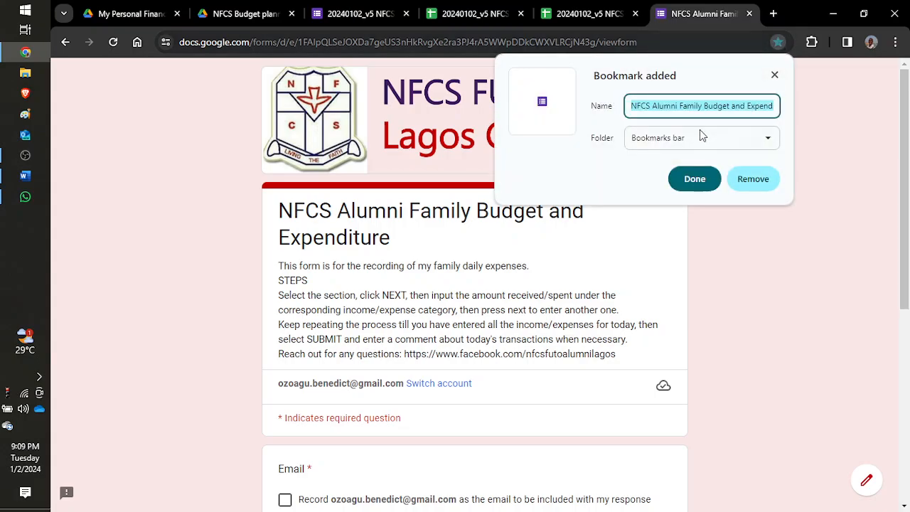
pyautogui.click(695, 216)
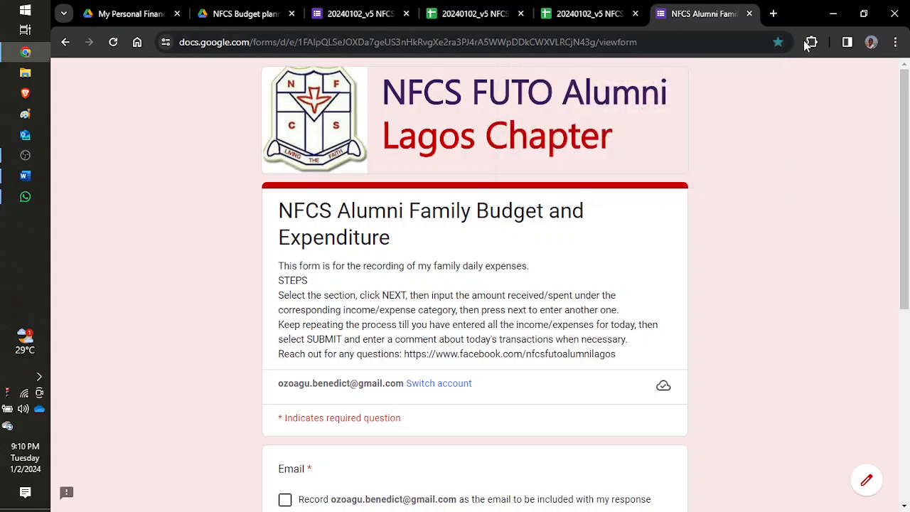
pyautogui.click(774, 14)
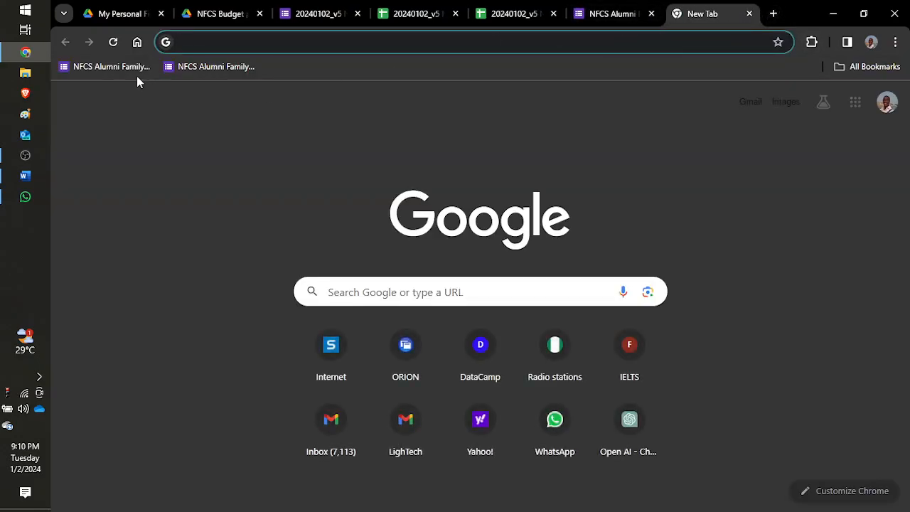
pyautogui.click(178, 71)
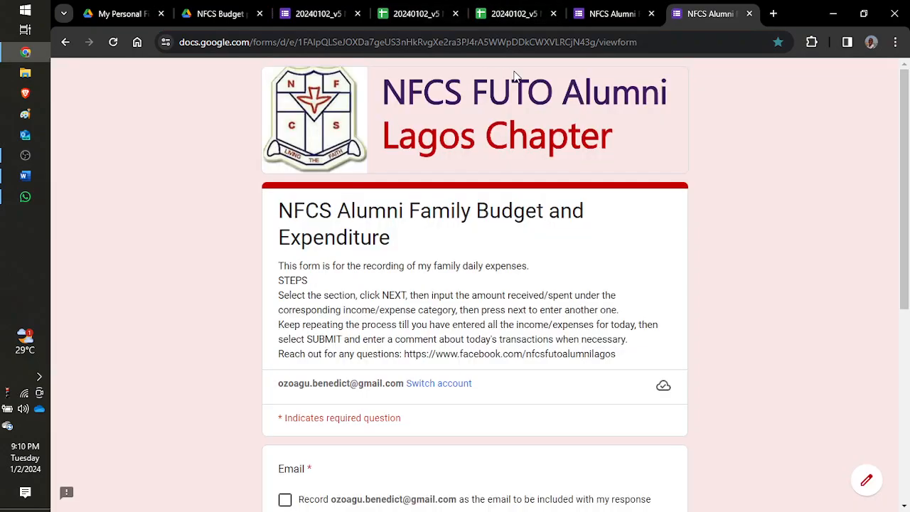
# Take the form's web address to the Windows desktop and start a new shortcut with that address as its location.
pyautogui.click(650, 39)
pyautogui.hotkey('ctrl', 'x')
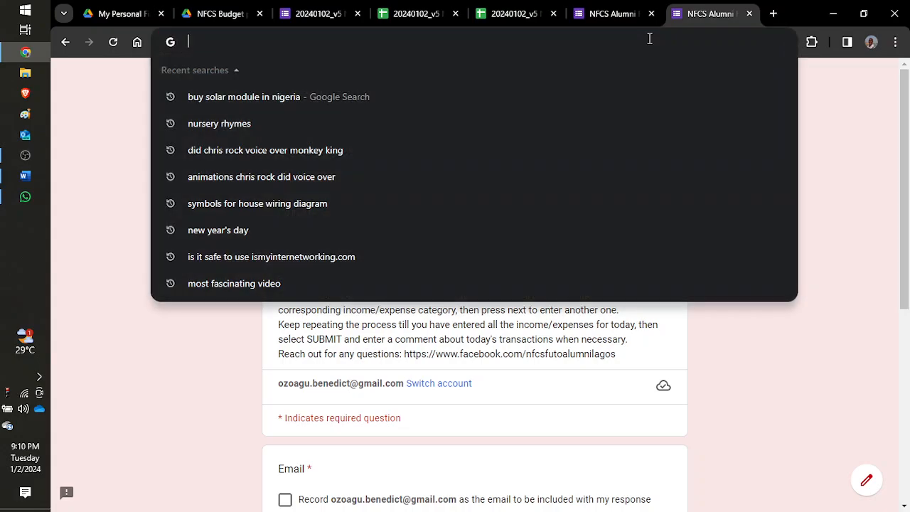
pyautogui.click(833, 13)
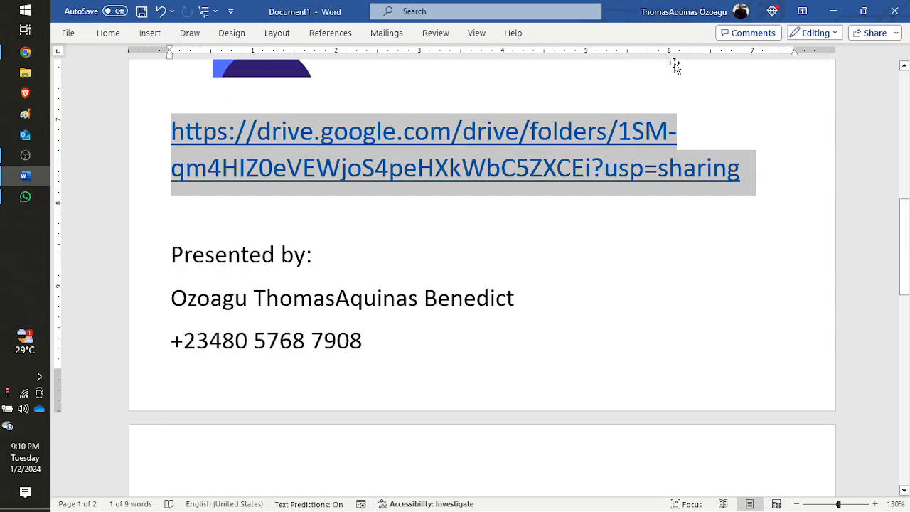
pyautogui.press('super+d')
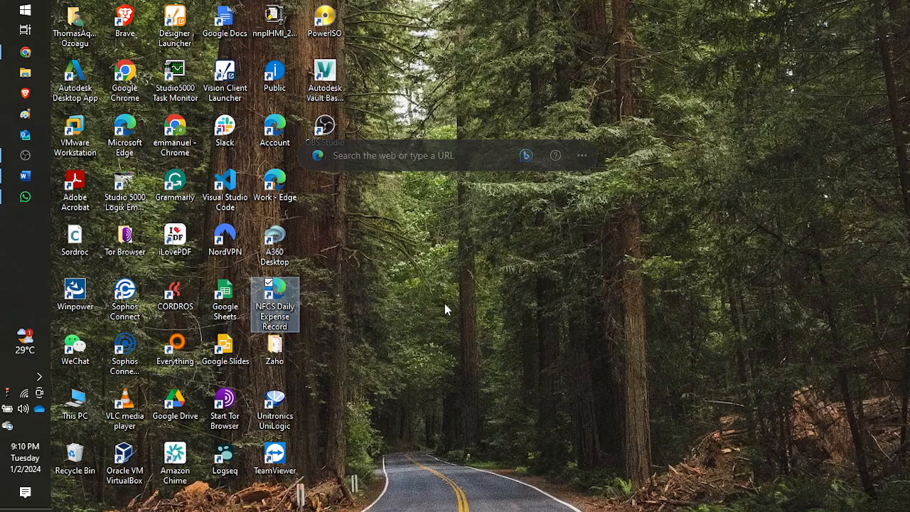
pyautogui.rightClick(444, 310)
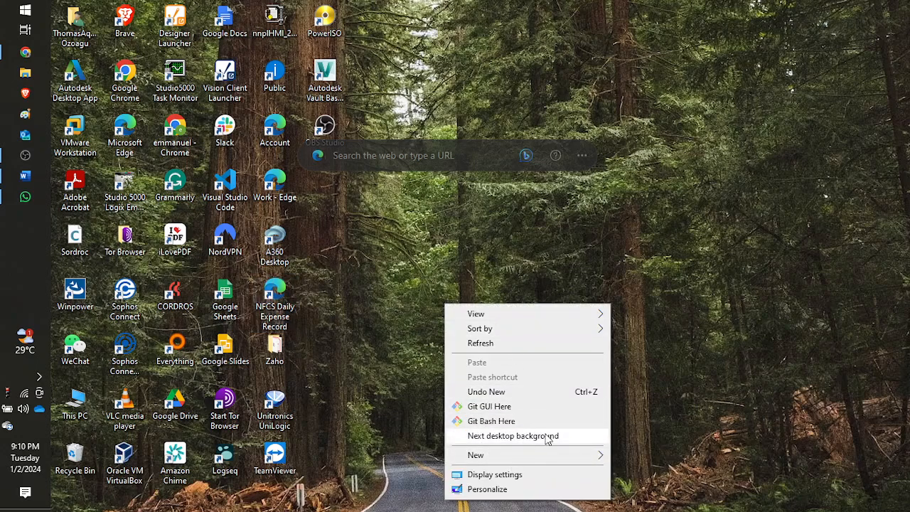
pyautogui.moveTo(549, 456)
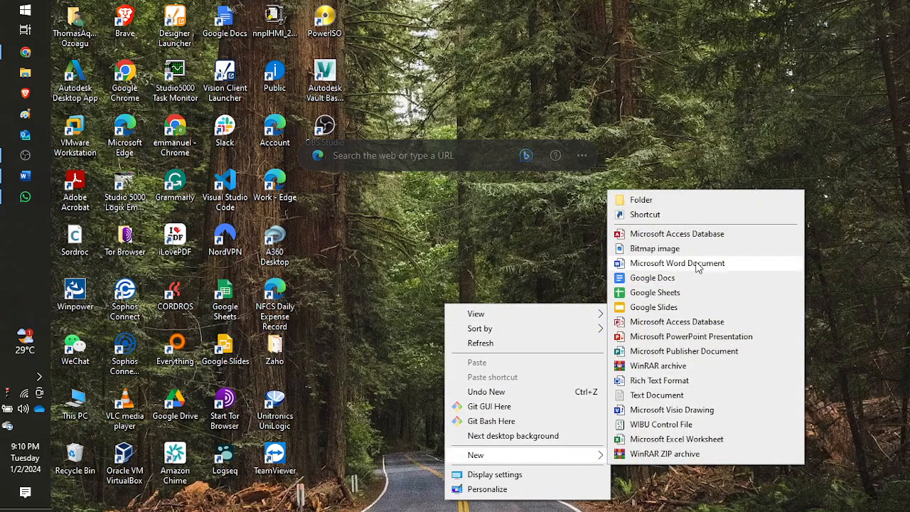
pyautogui.click(656, 214)
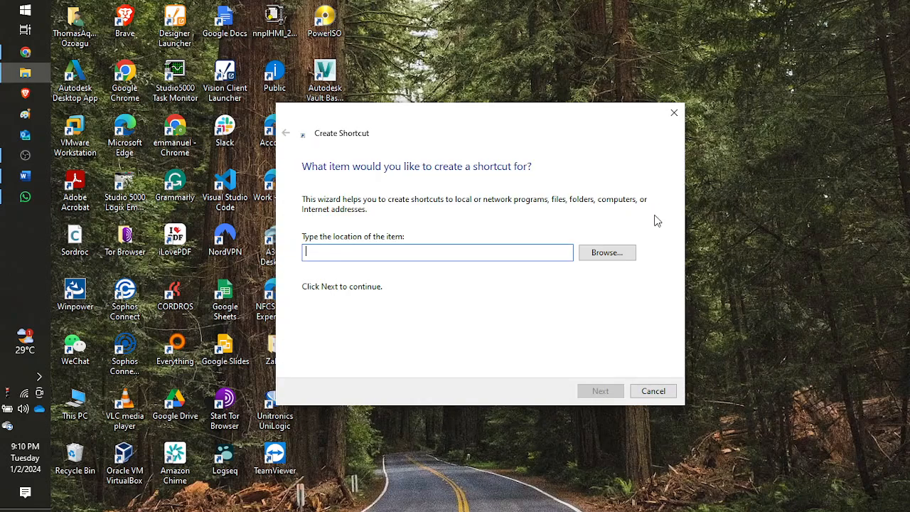
pyautogui.hotkey('ctrl', 'v')
pyautogui.click(615, 395)
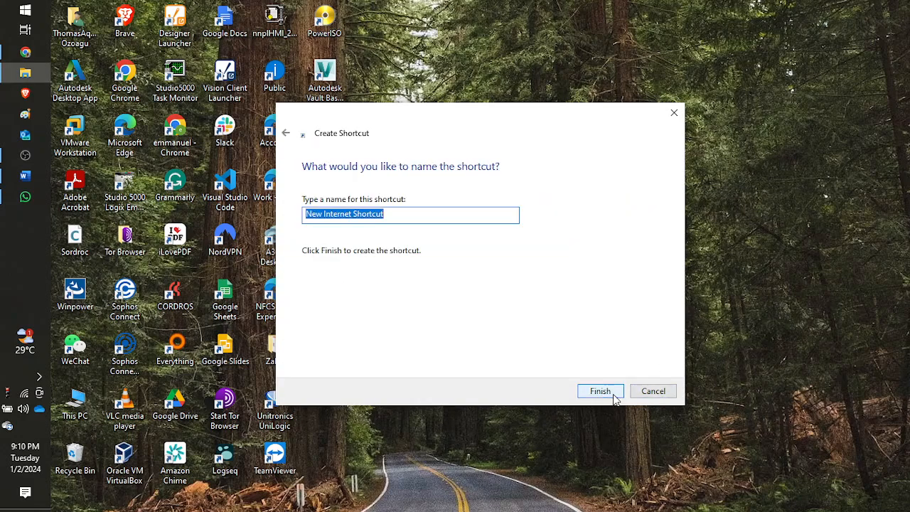
# Name the new desktop shortcut "NFCS Budget Planner", finish creating it, and open the form from it.
pyautogui.write('NFCS')
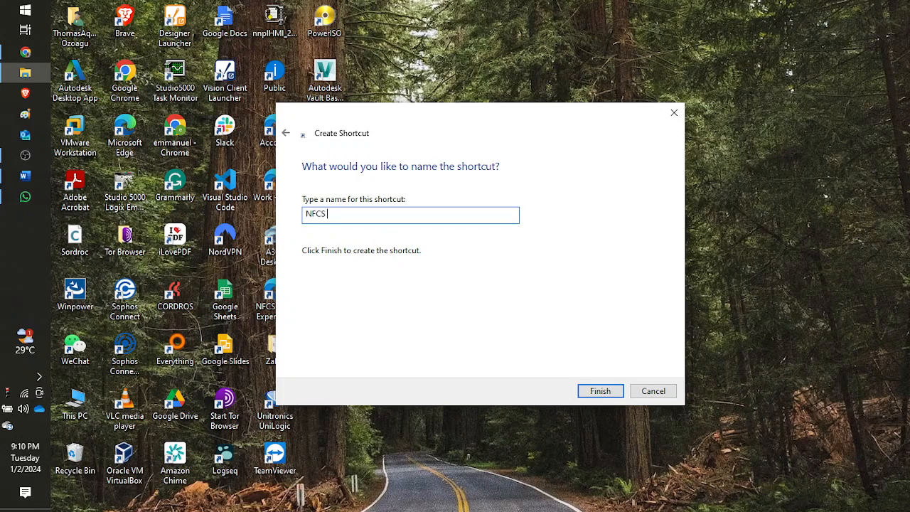
pyautogui.write(' Budget Planner')
pyautogui.click(602, 393)
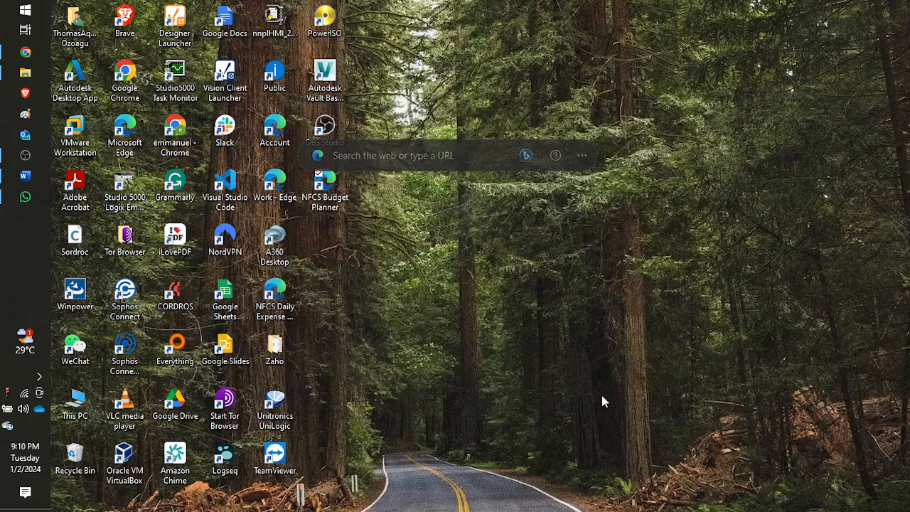
pyautogui.click(328, 202)
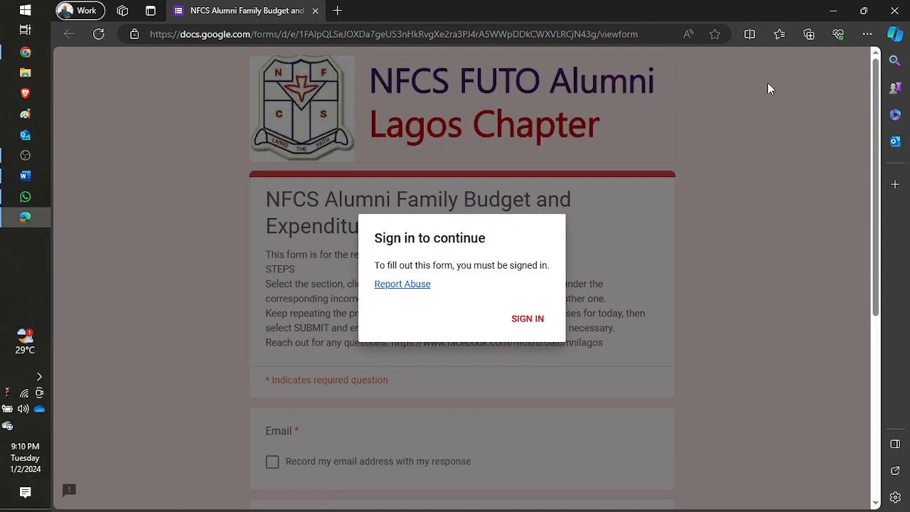
# Close the Edge window showing the sign-in request and switch to the form already open in Chrome.
pyautogui.click(895, 10)
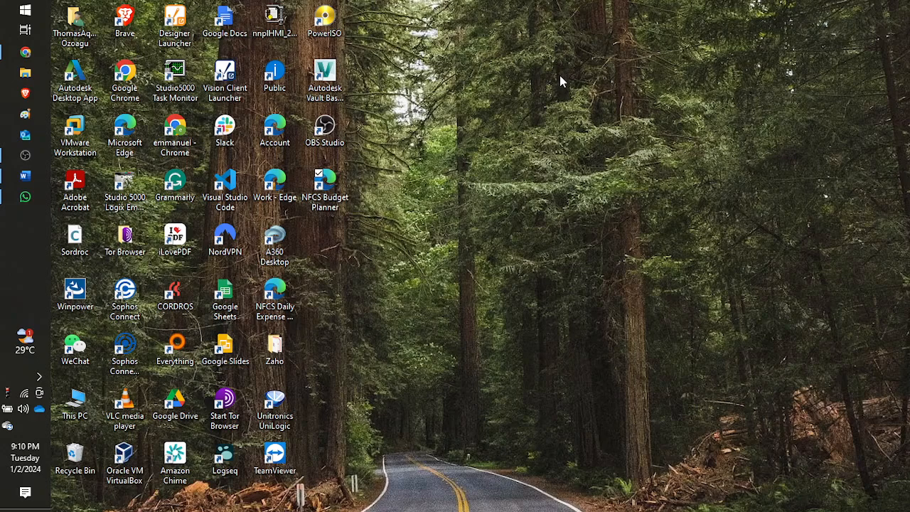
pyautogui.rightClick(317, 191)
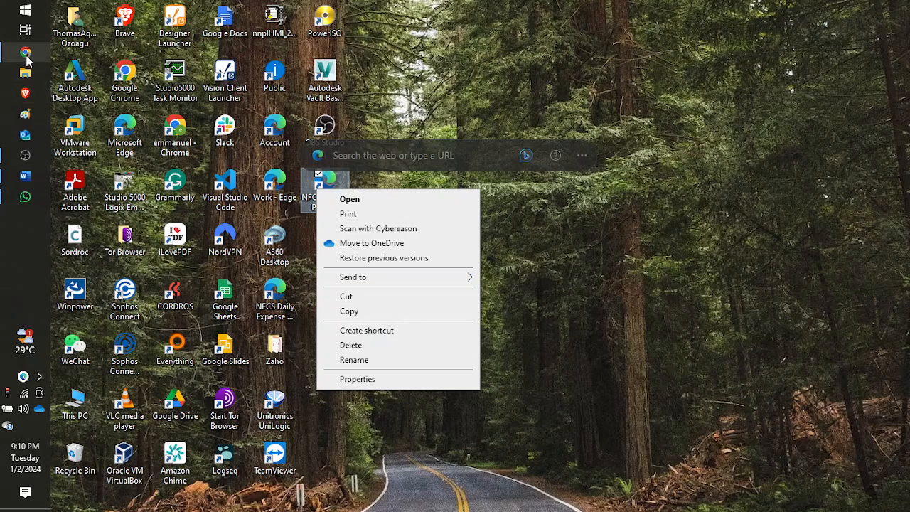
pyautogui.click(25, 55)
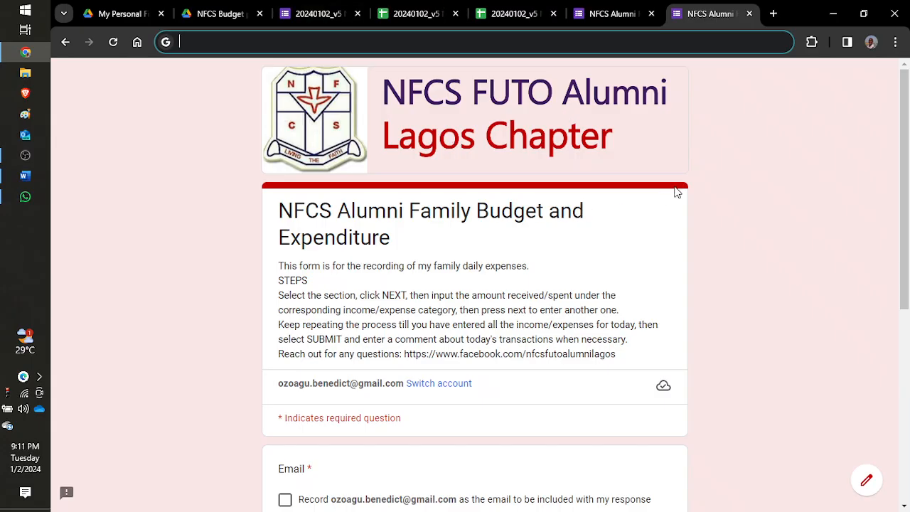
# Read through the STEPS instructions in the form's description.
pyautogui.click(748, 206)
pyautogui.scroll(-3, 748, 205)
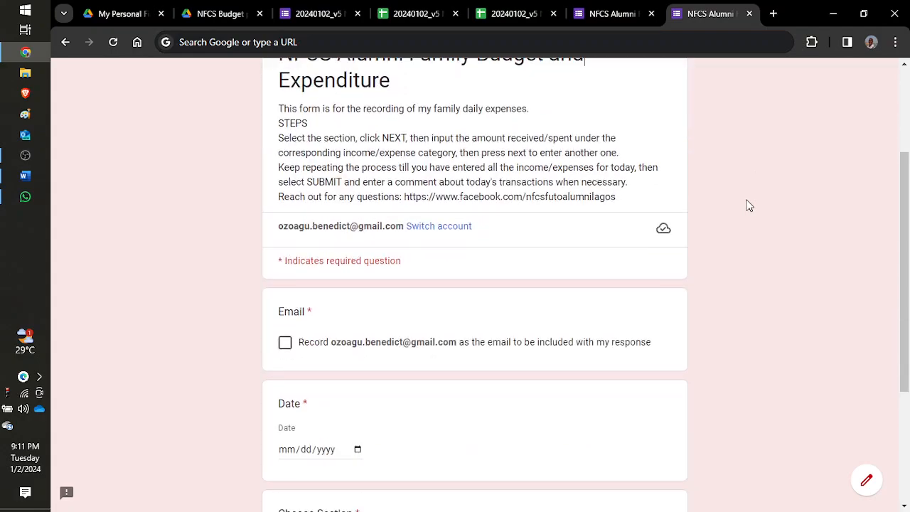
pyautogui.scroll(1, 595, 167)
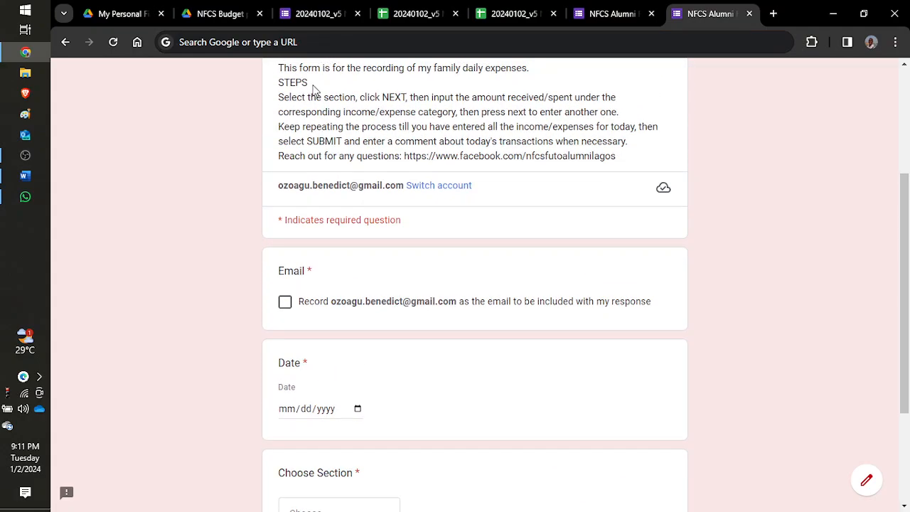
pyautogui.moveTo(280, 85); pyautogui.dragTo(624, 163)
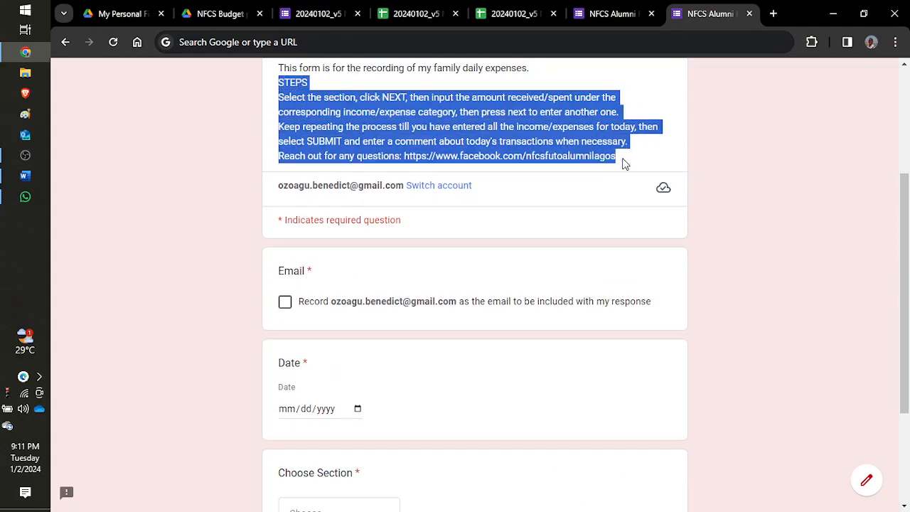
pyautogui.scroll(-2, 619, 288)
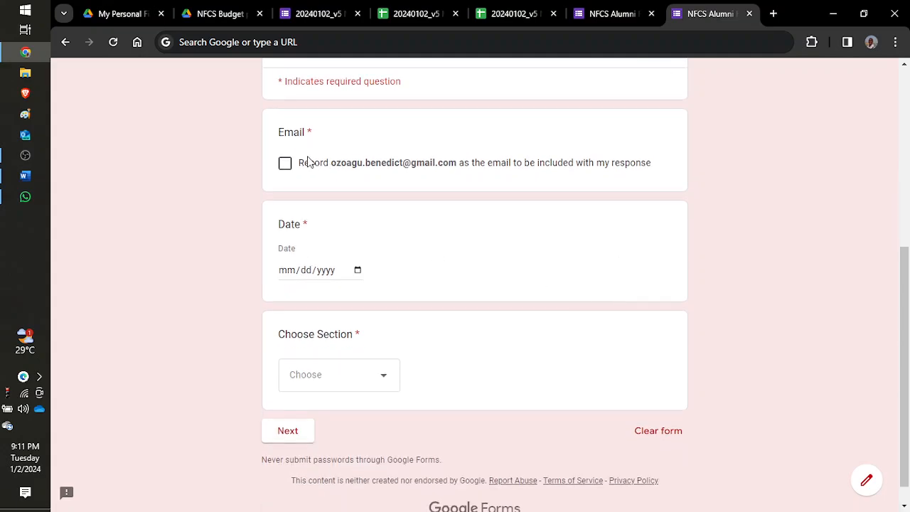
# Allow the e-mail address to be recorded with the response and set the form date to today, 01/02/2024.
pyautogui.click(286, 163)
pyautogui.click(331, 273)
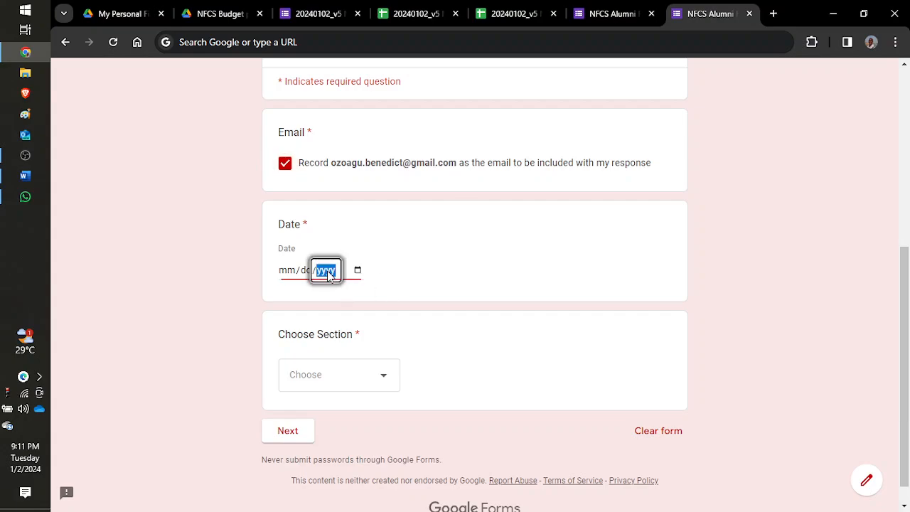
pyautogui.click(358, 271)
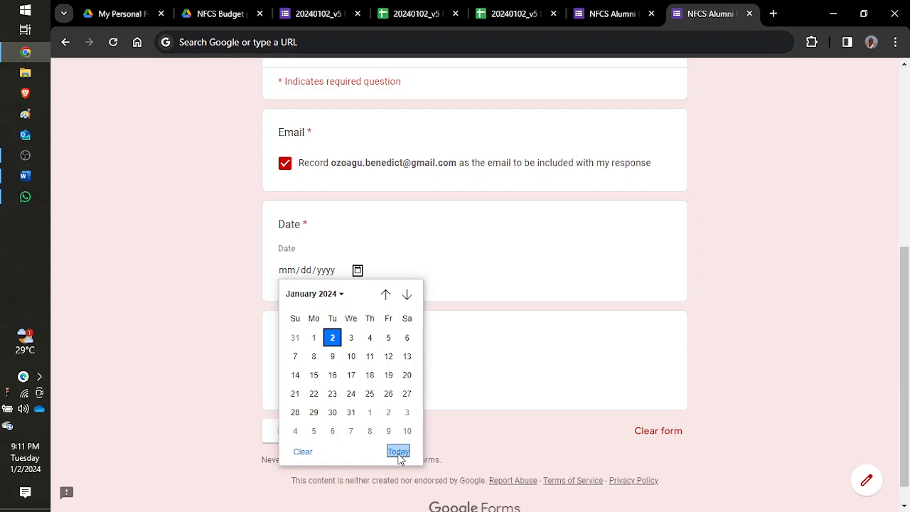
pyautogui.click(398, 454)
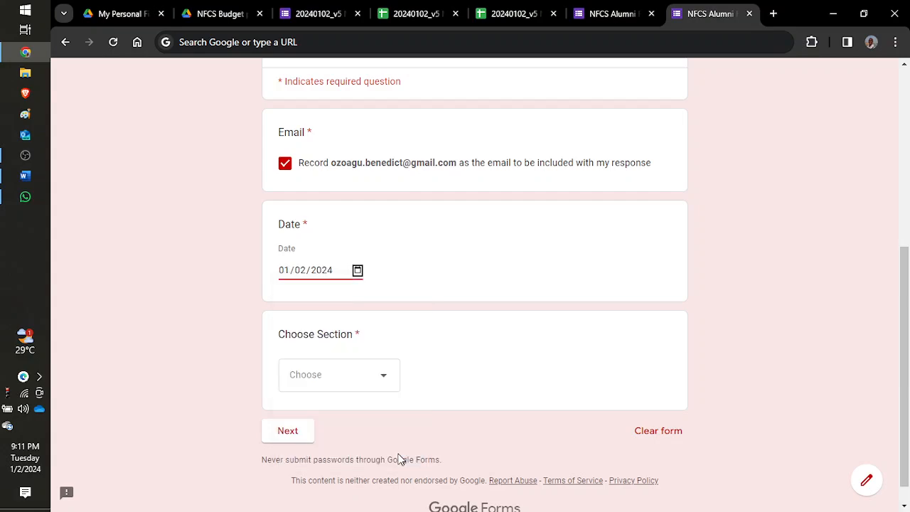
# Choose the Income section and continue to its questions.
pyautogui.click(386, 384)
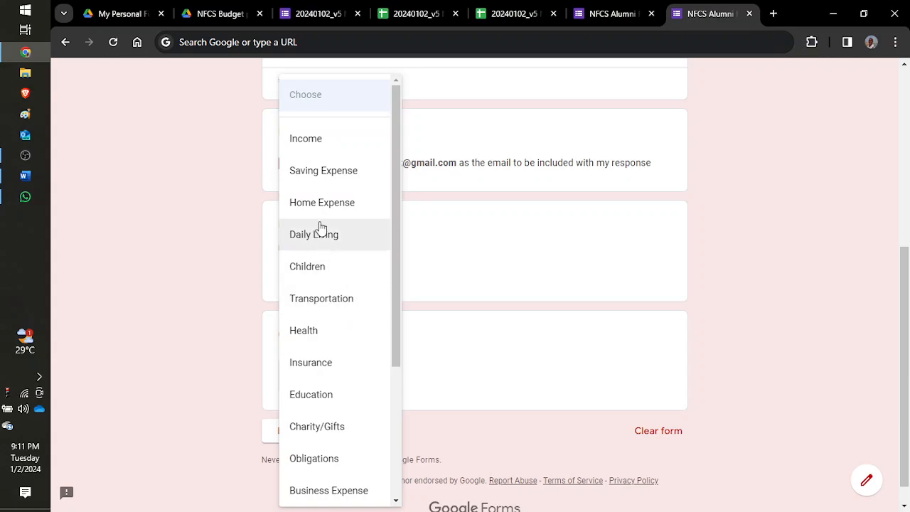
pyautogui.click(326, 147)
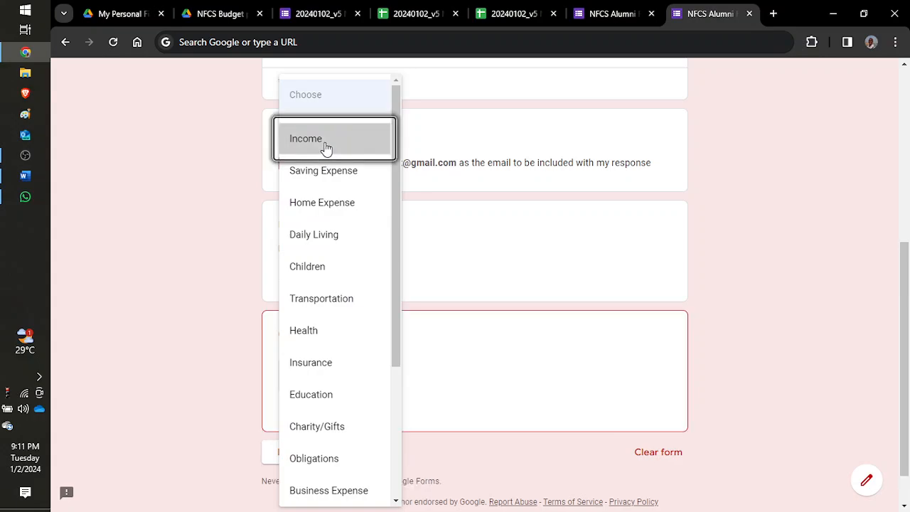
pyautogui.click(290, 435)
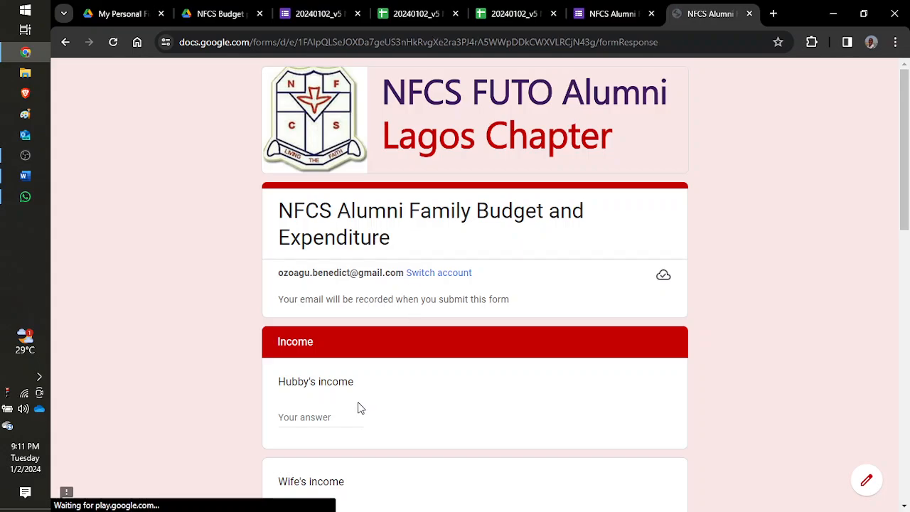
# Enter 200000 as Hubby's income and continue to the section selection page.
pyautogui.scroll(-2, 384, 396)
pyautogui.scroll(-1, 384, 396)
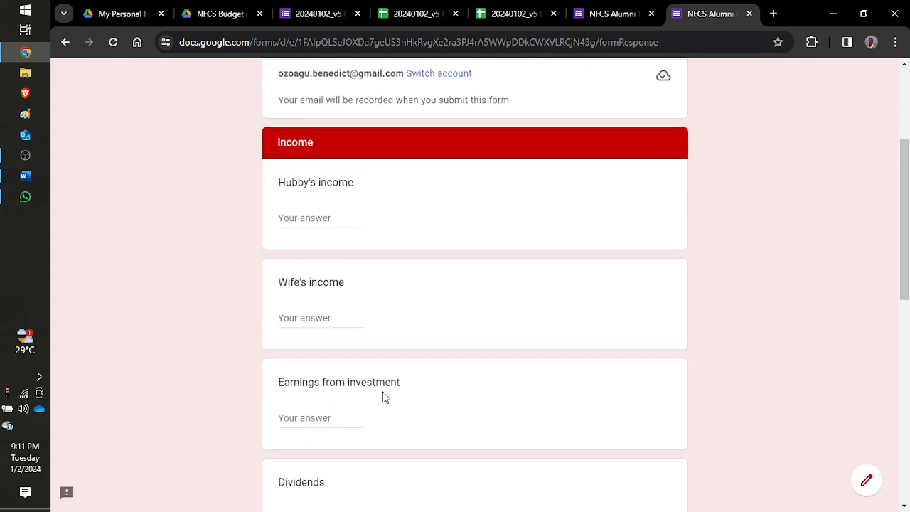
pyautogui.click(305, 220)
pyautogui.write('200000')
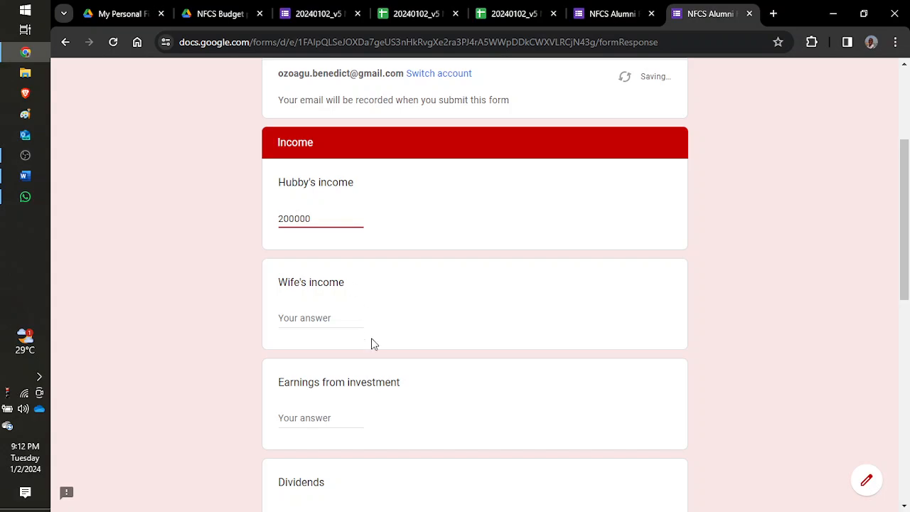
pyautogui.scroll(-8, 372, 344)
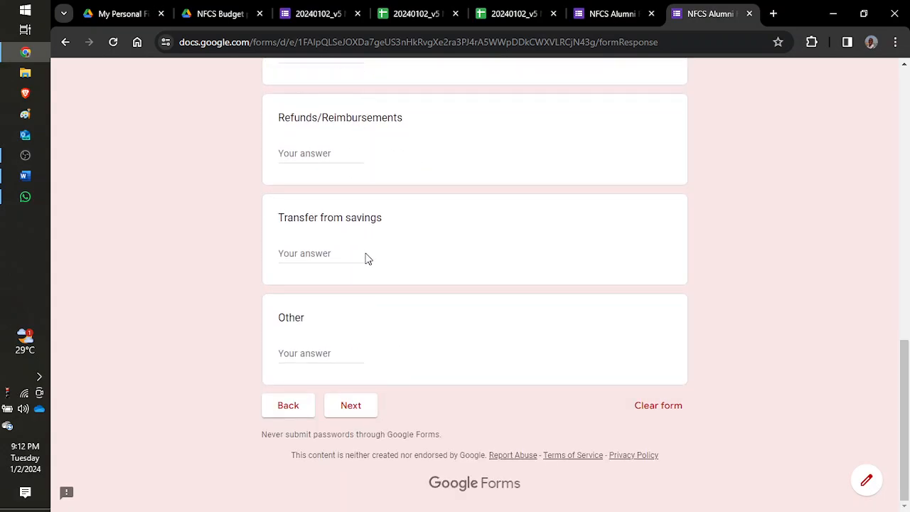
pyautogui.click(352, 409)
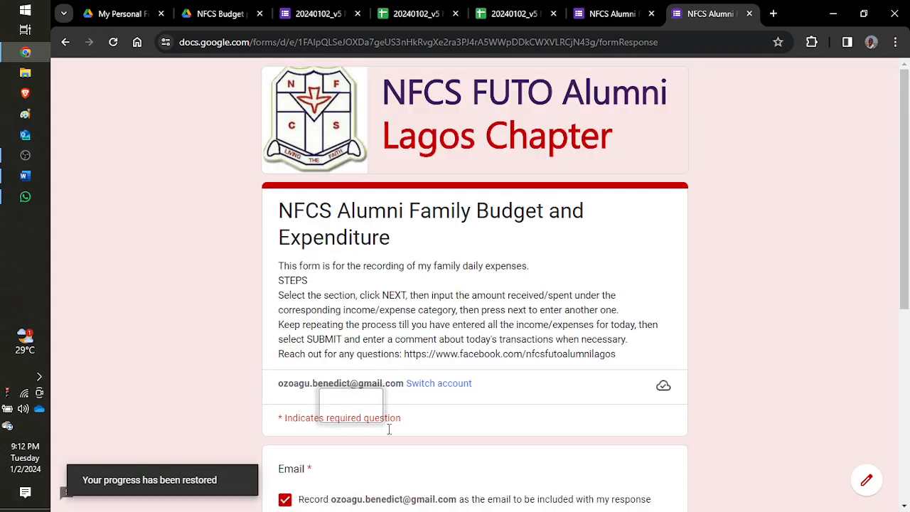
# Change the chosen section to Children and continue to its expense questions.
pyautogui.scroll(-5, 389, 429)
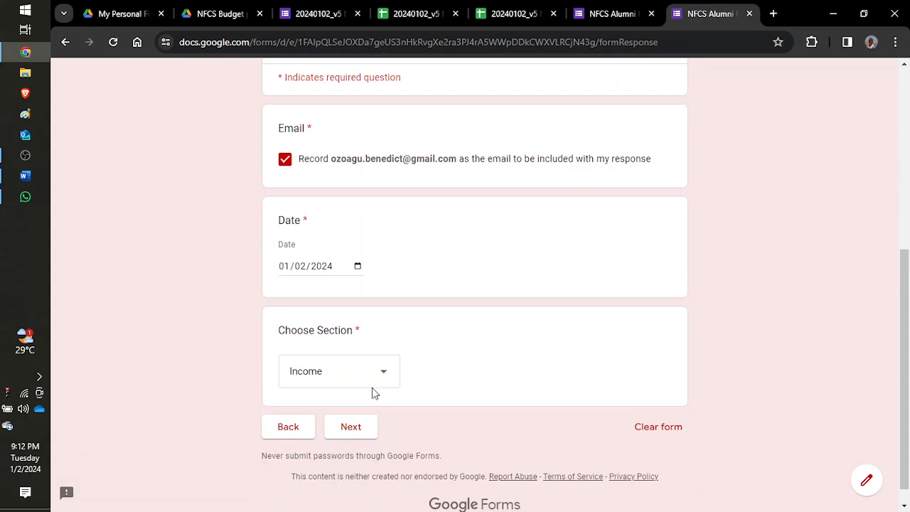
pyautogui.click(382, 376)
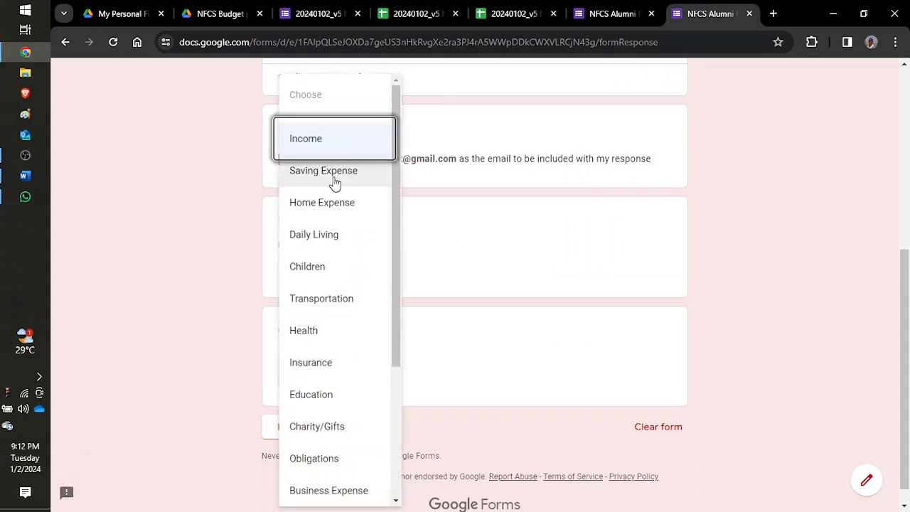
pyautogui.click(335, 270)
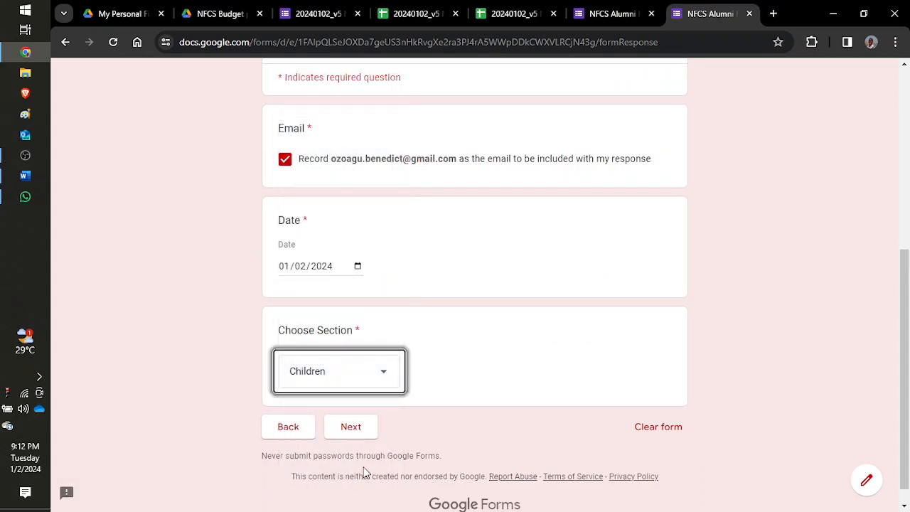
pyautogui.click(352, 435)
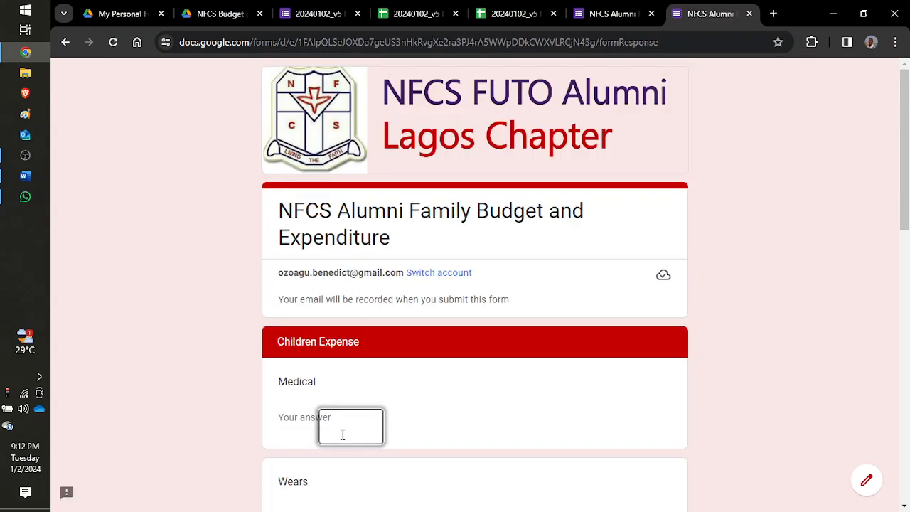
# Enter 56000 for School Tuition under Children Expense and continue to the section selection page.
pyautogui.scroll(-5, 342, 435)
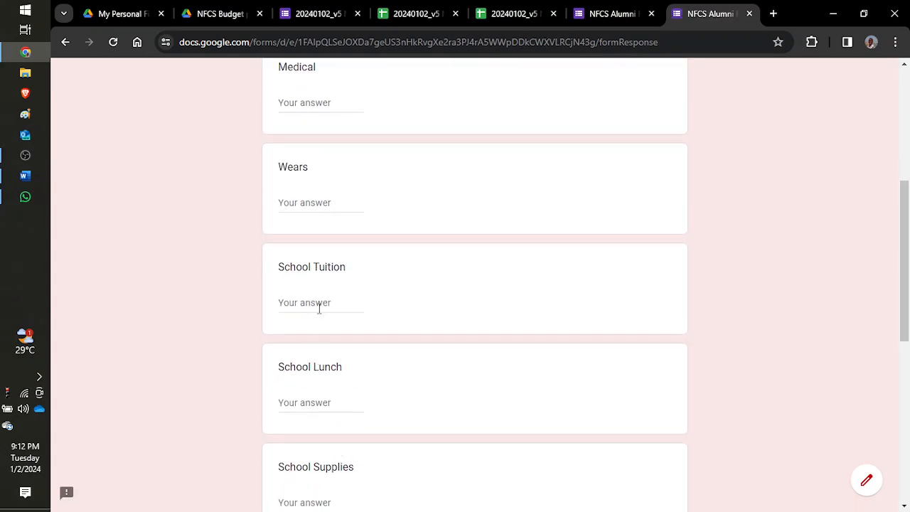
pyautogui.click(319, 305)
pyautogui.write('56000')
pyautogui.scroll(-7, 331, 277)
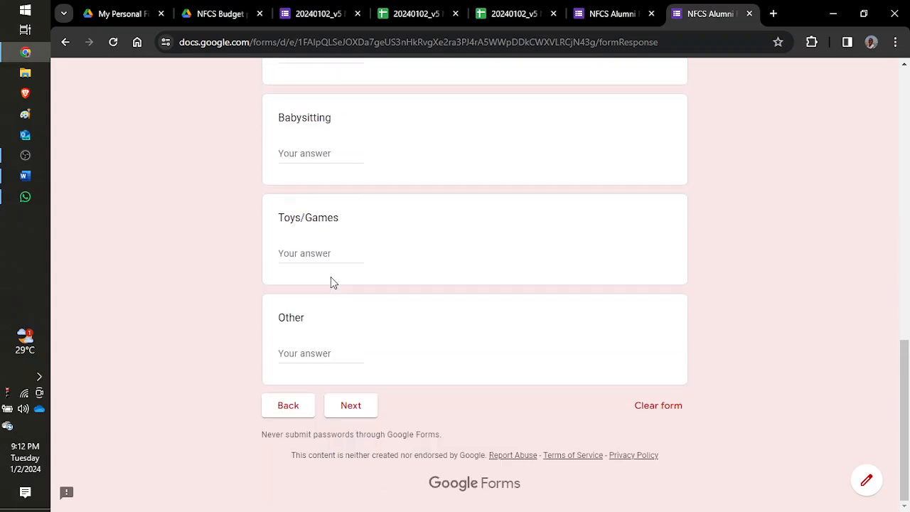
pyautogui.click(350, 405)
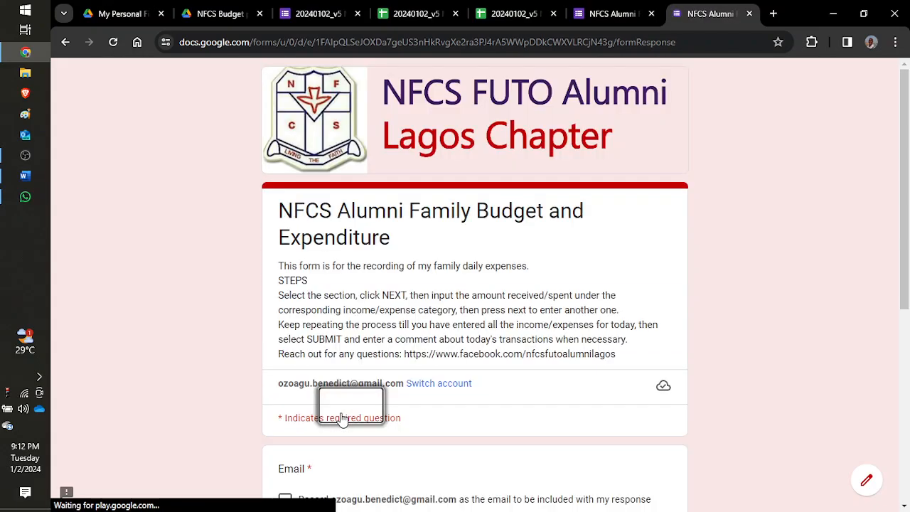
# Change the chosen section to Transportation and continue to its questions.
pyautogui.scroll(-1, 288, 354)
pyautogui.scroll(-4, 288, 354)
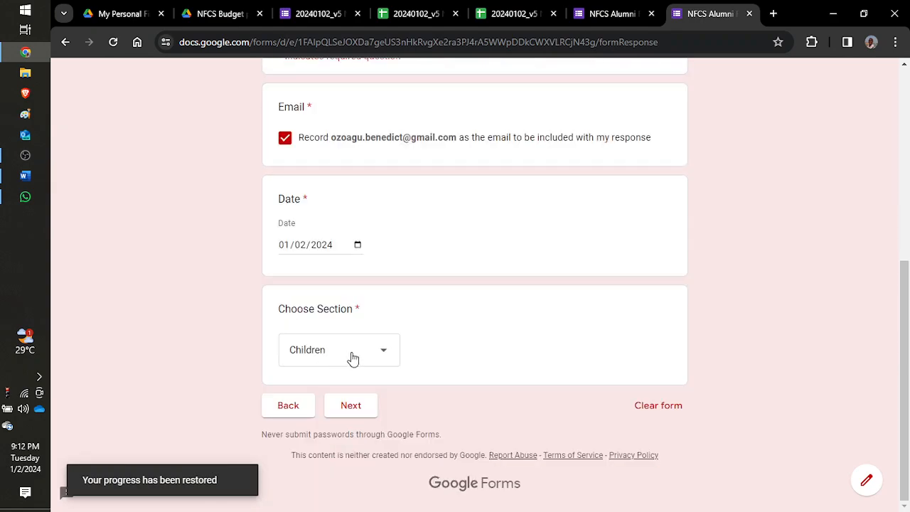
pyautogui.click(376, 353)
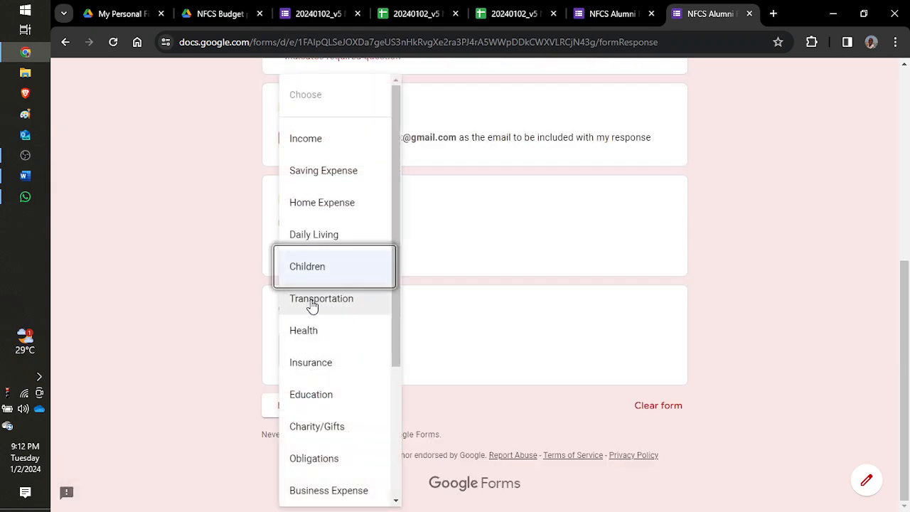
pyautogui.click(309, 304)
pyautogui.click(351, 405)
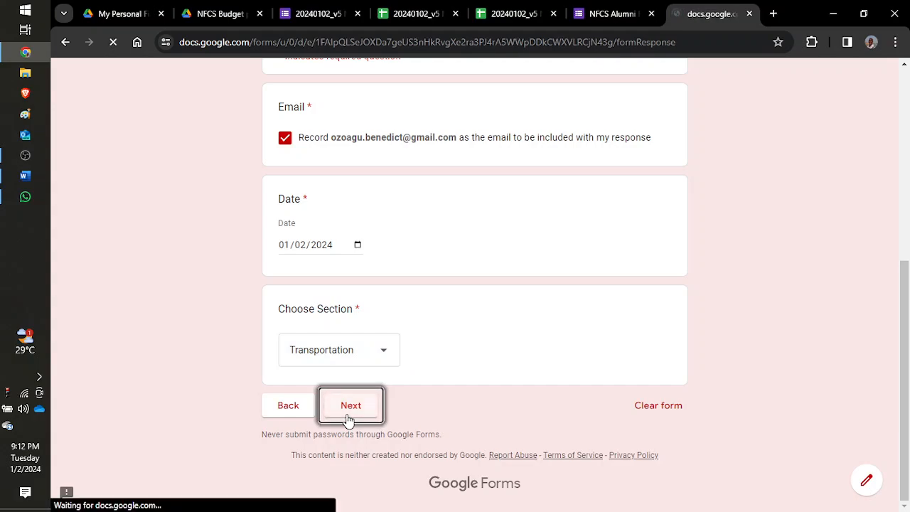
# Enter 25000 as the Fuel expense in the Transportation section.
pyautogui.scroll(-4, 337, 333)
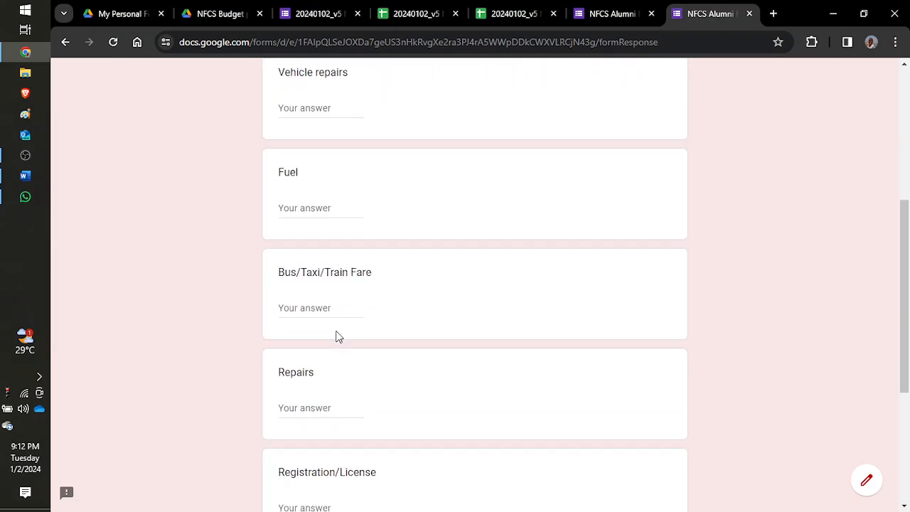
pyautogui.click(316, 207)
pyautogui.write('25000')
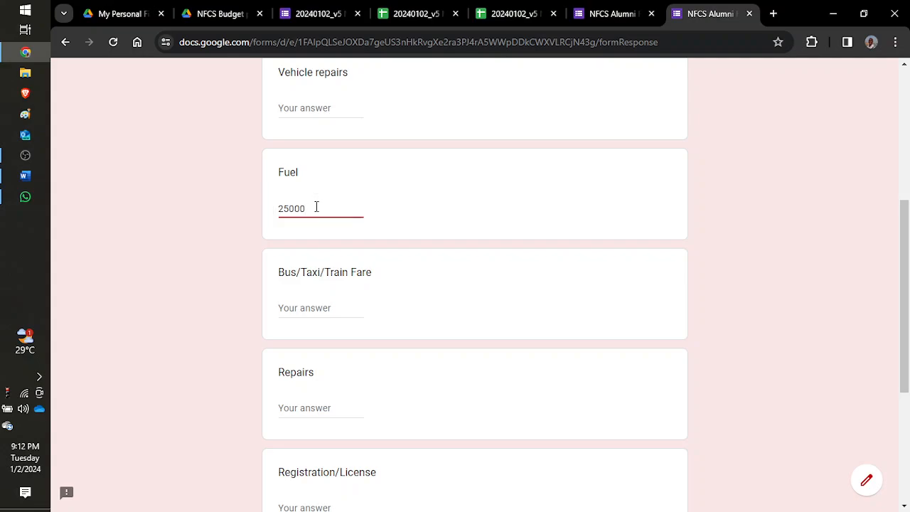
# Enter 15000 as the Other expense in the Transportation section and review the section's answers.
pyautogui.scroll(-4, 316, 207)
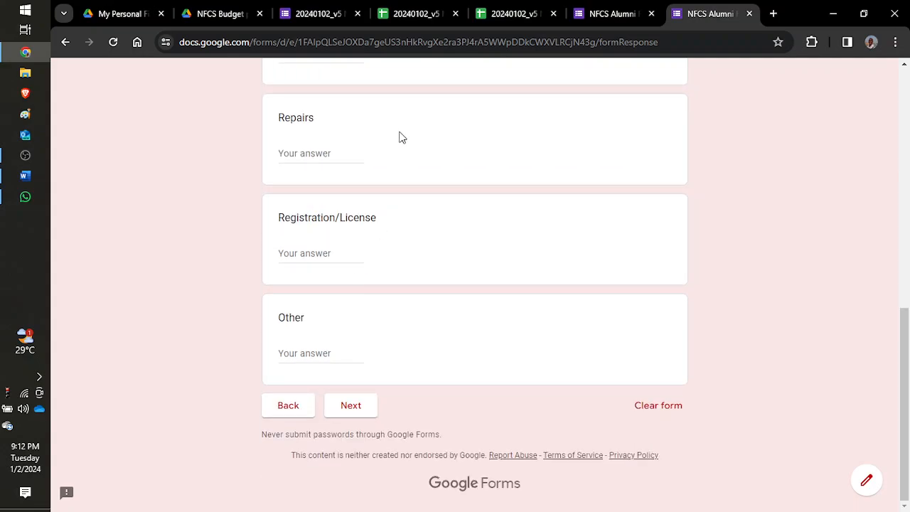
pyautogui.scroll(5, 399, 137)
pyautogui.scroll(-5, 401, 137)
pyautogui.scroll(1, 401, 137)
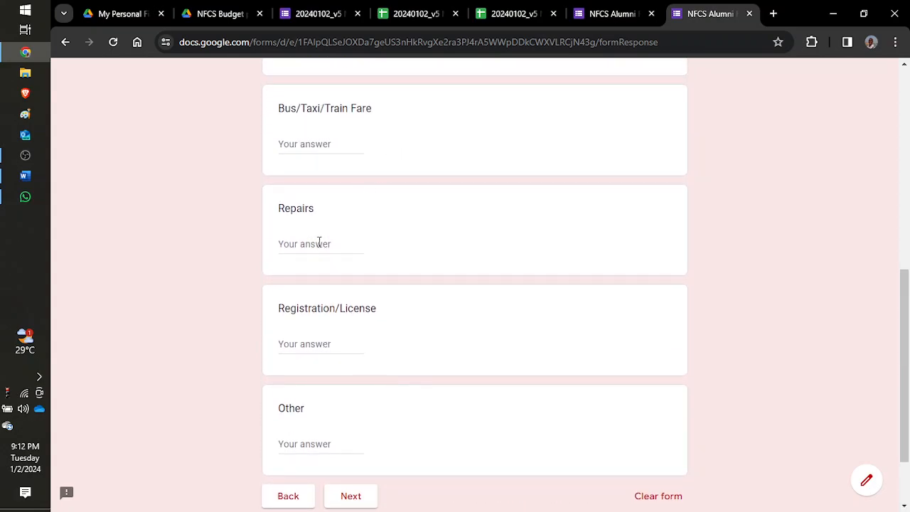
pyautogui.scroll(-2, 321, 242)
pyautogui.click(317, 350)
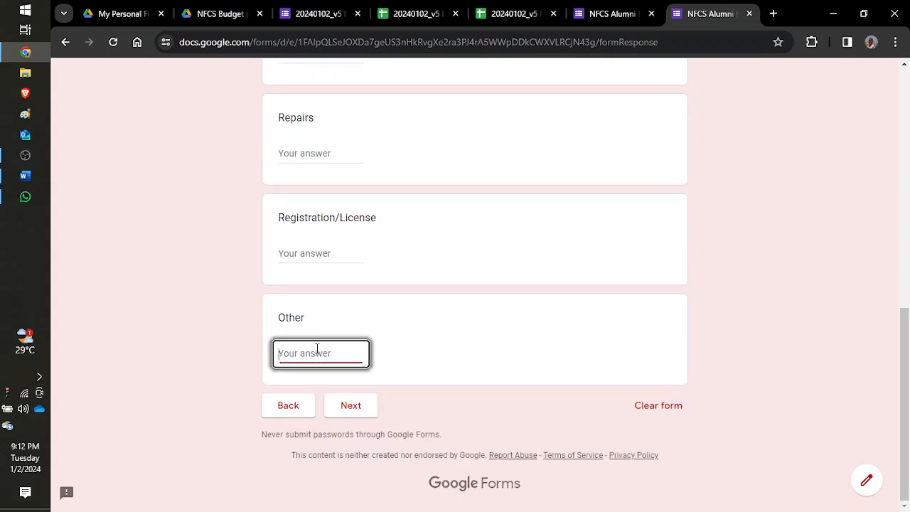
pyautogui.write('150000')
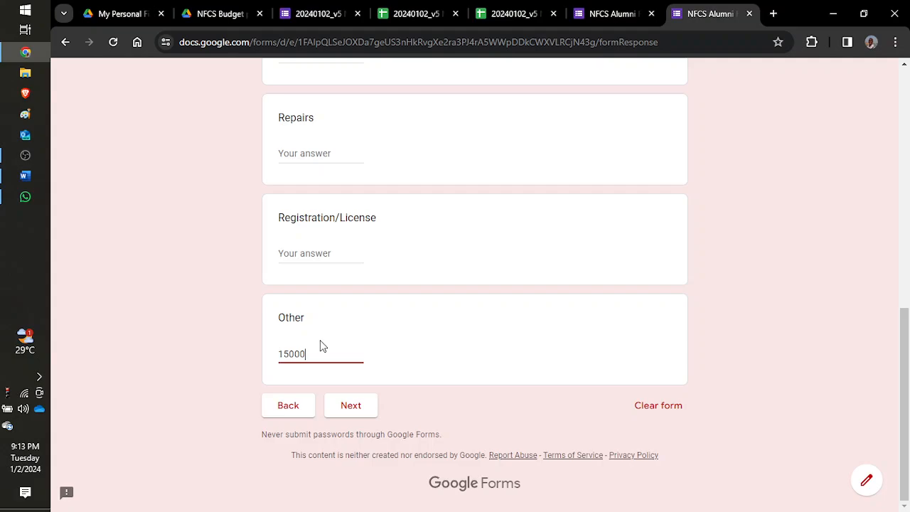
pyautogui.scroll(5, 320, 346)
pyautogui.scroll(-1, 321, 341)
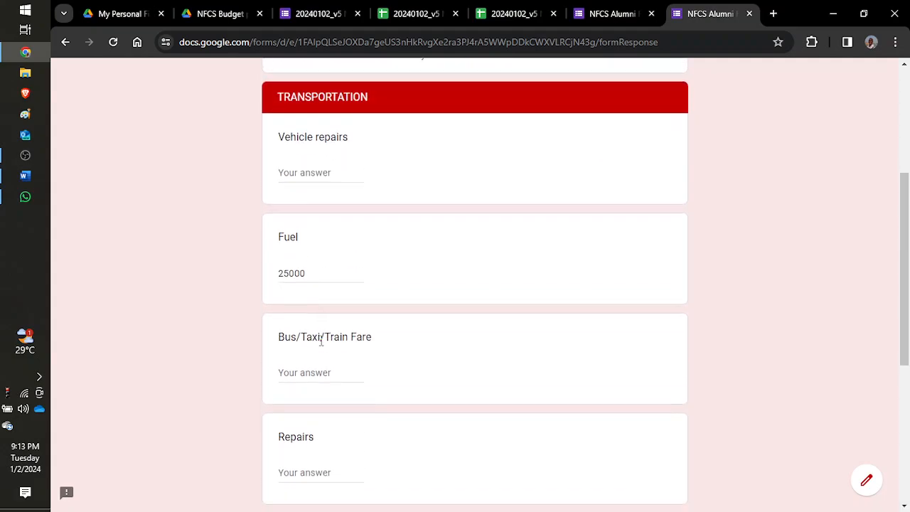
pyautogui.scroll(-4, 321, 341)
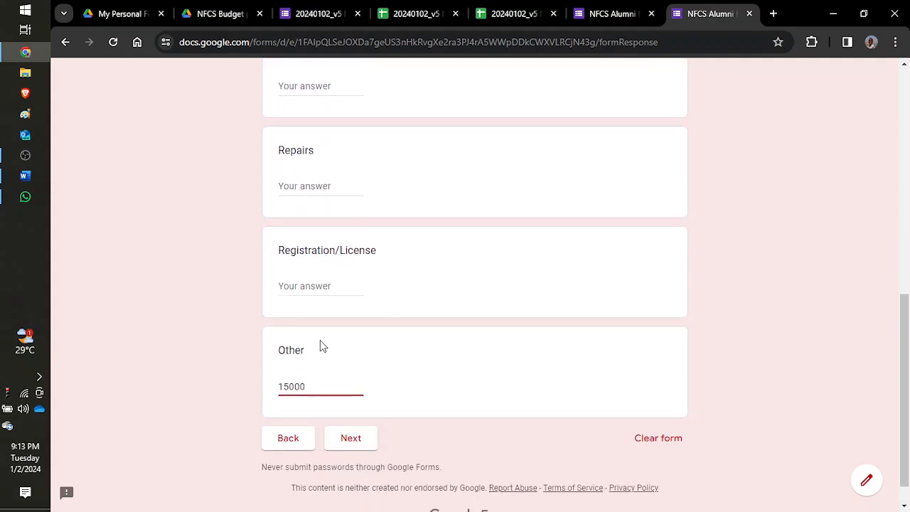
# Continue past the Transportation section, change the chosen section to SUBMIT, and proceed to the form's final comment page.
pyautogui.scroll(-1, 320, 346)
pyautogui.click(366, 406)
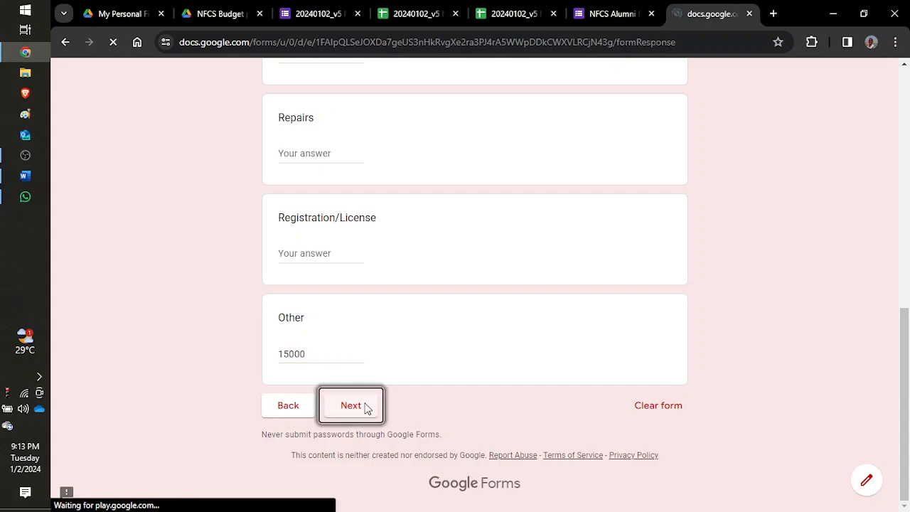
pyautogui.scroll(-5, 457, 417)
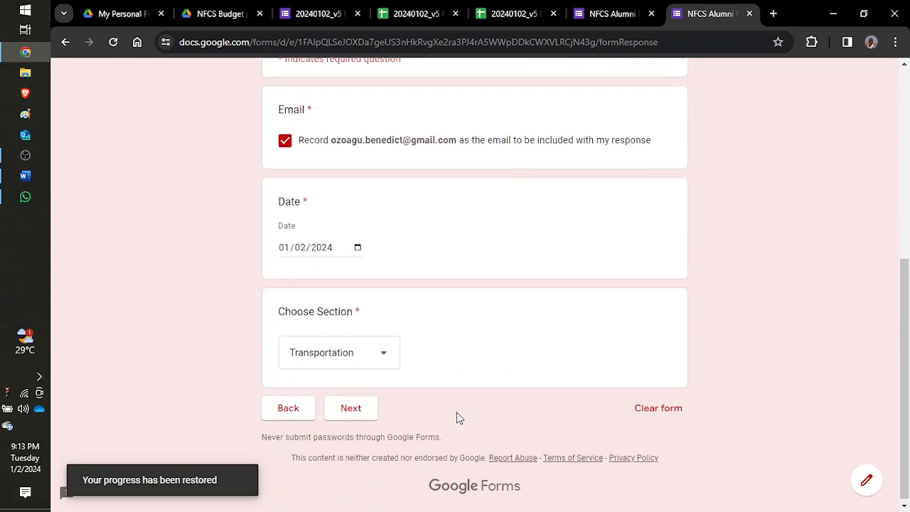
pyautogui.click(380, 353)
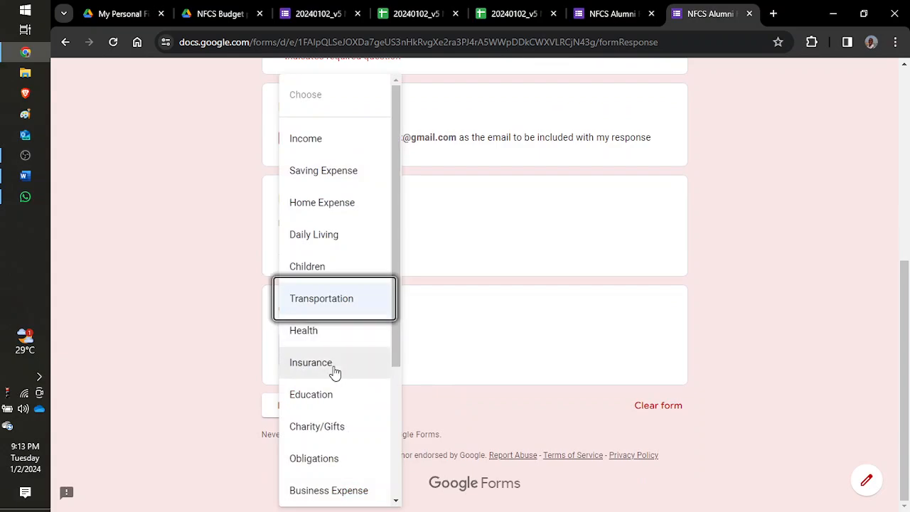
pyautogui.scroll(-3, 335, 371)
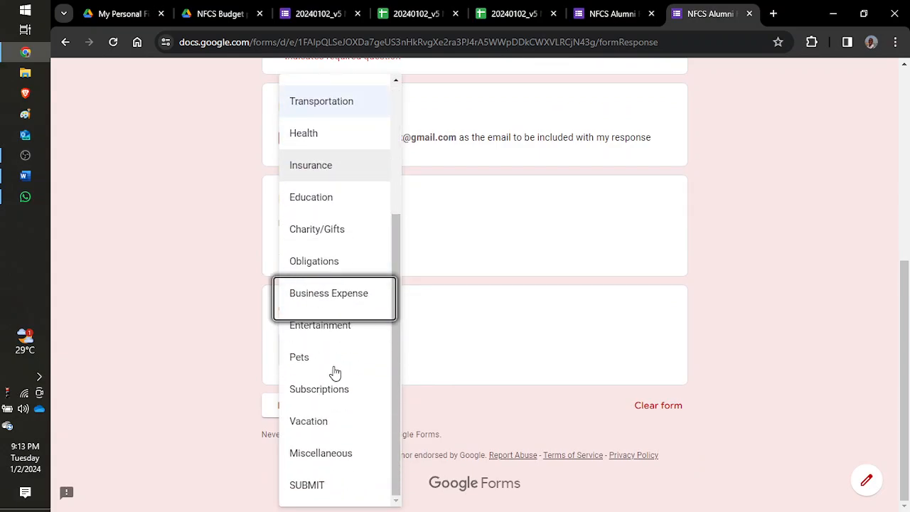
pyautogui.click(304, 486)
pyautogui.click(351, 409)
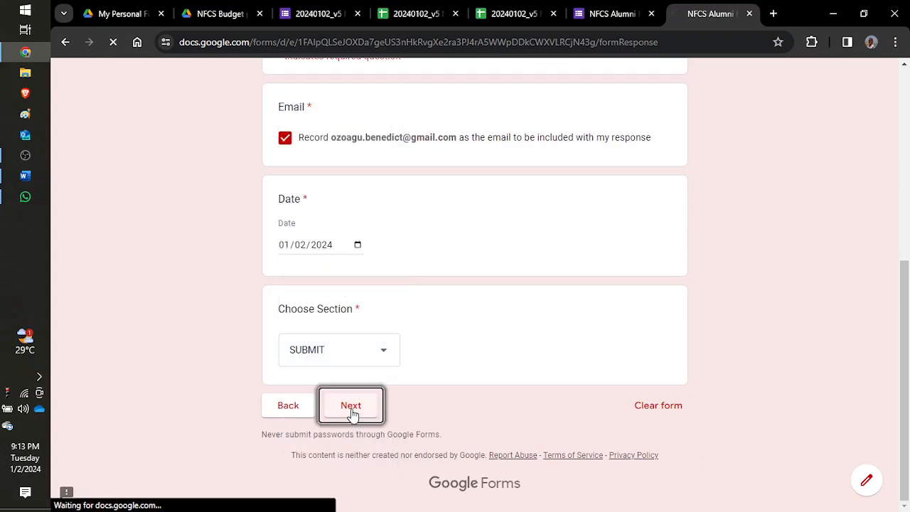
pyautogui.scroll(-2, 383, 345)
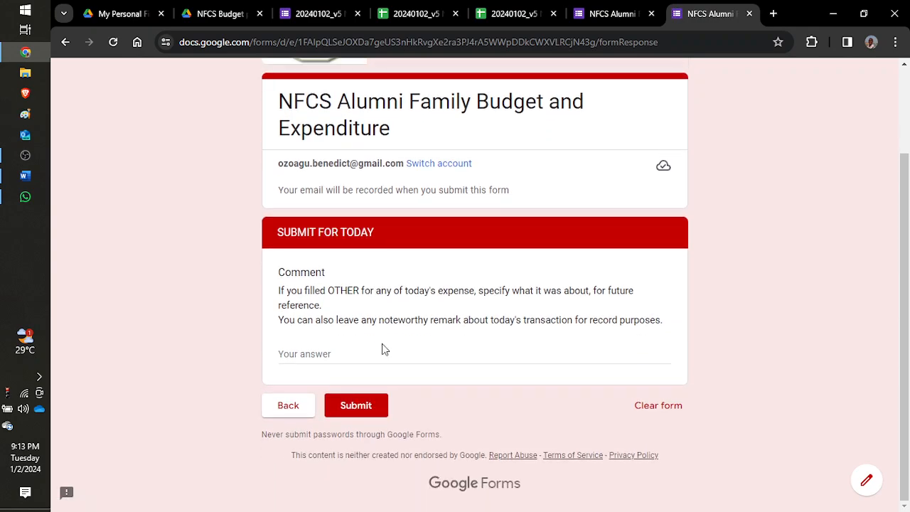
# Enter "I bought a new tyre today for N15,000." as the comment explaining the Other expense.
pyautogui.click(378, 350)
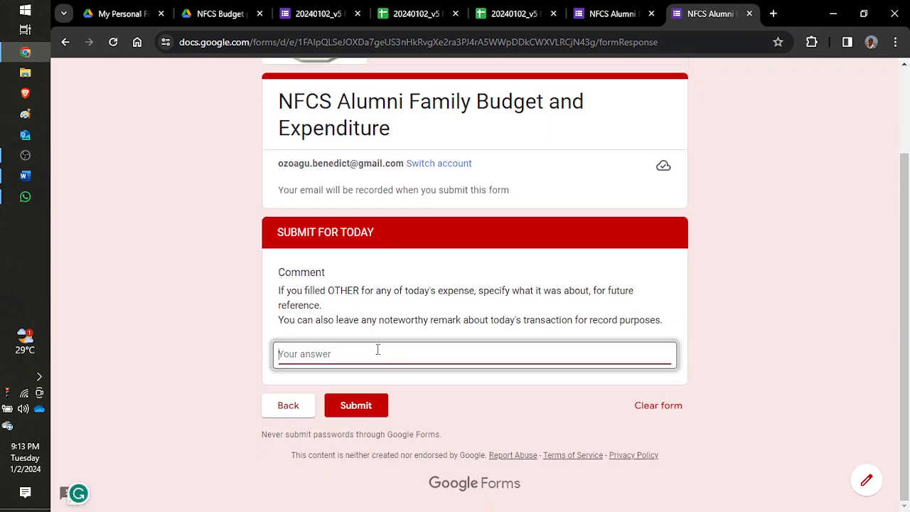
pyautogui.write('I')
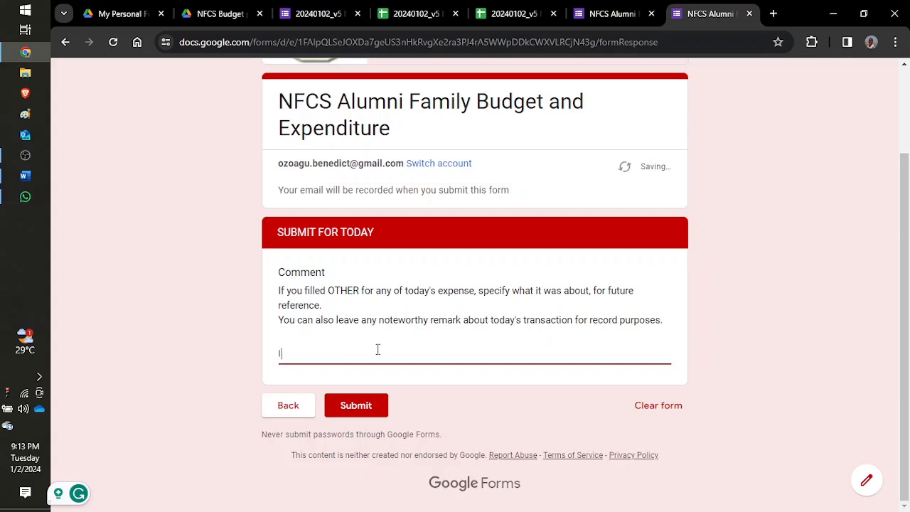
pyautogui.write(' bought a new ti')
pyautogui.press('BackSpace')
pyautogui.write('y')
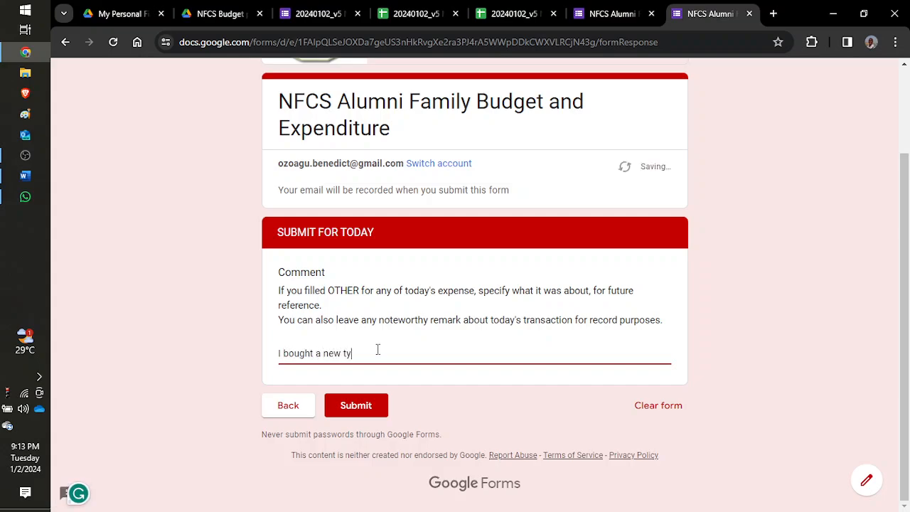
pyautogui.write('re today for N2')
pyautogui.write('5,000')
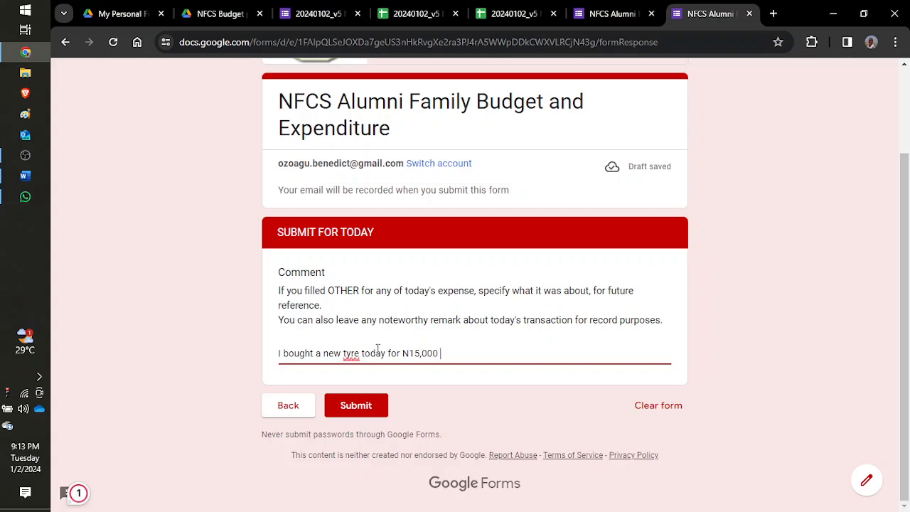
pyautogui.press('BackSpace')
# Add "I did not spend on train ticket today because I hitched." to the comment and submit the form.
pyautogui.write('I did ')
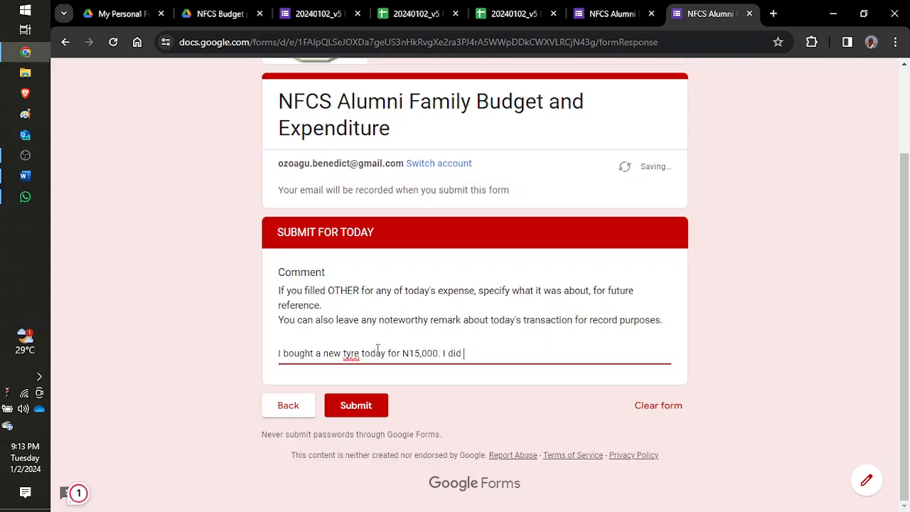
pyautogui.write('not spend on trai')
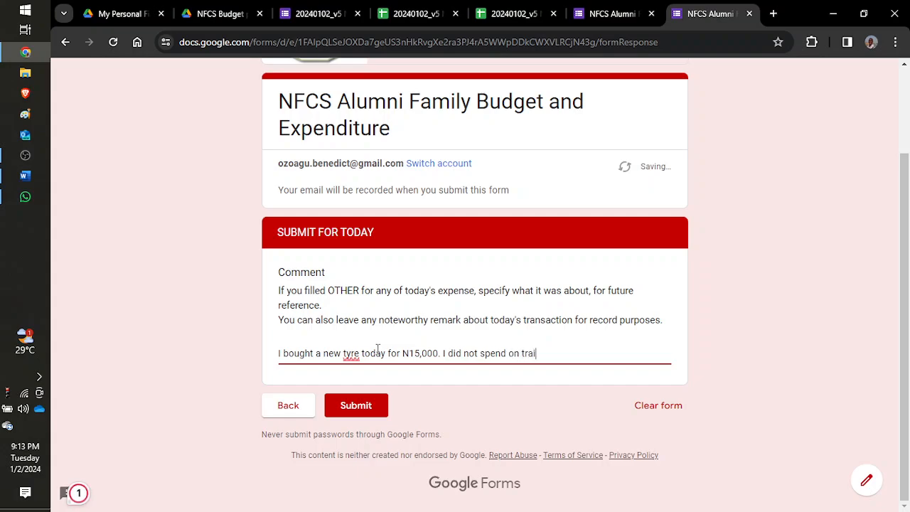
pyautogui.write('n ticket today because')
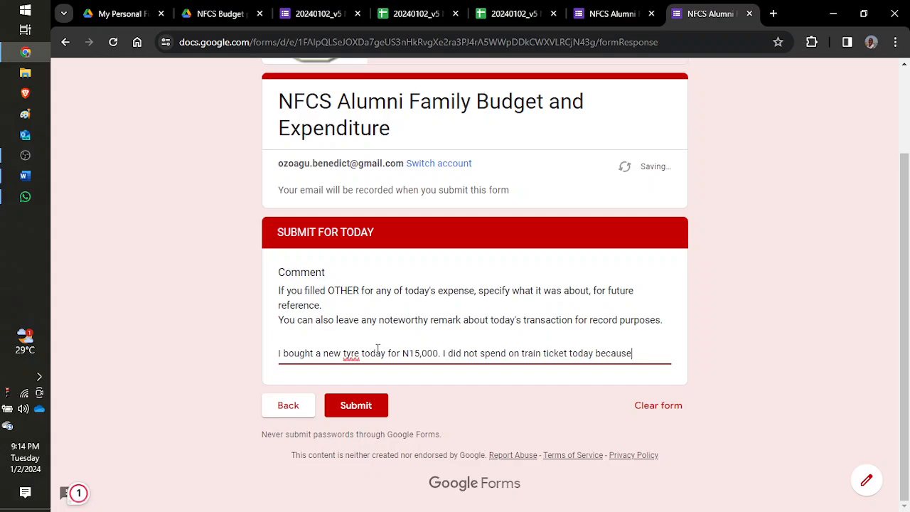
pyautogui.write(' I hight')
pyautogui.write('hed')
pyautogui.write('.')
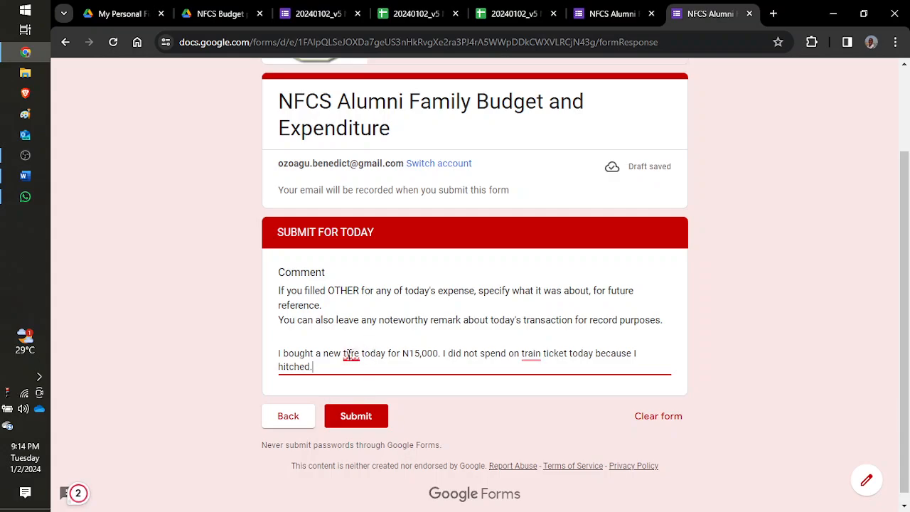
pyautogui.click(299, 398)
pyautogui.click(343, 418)
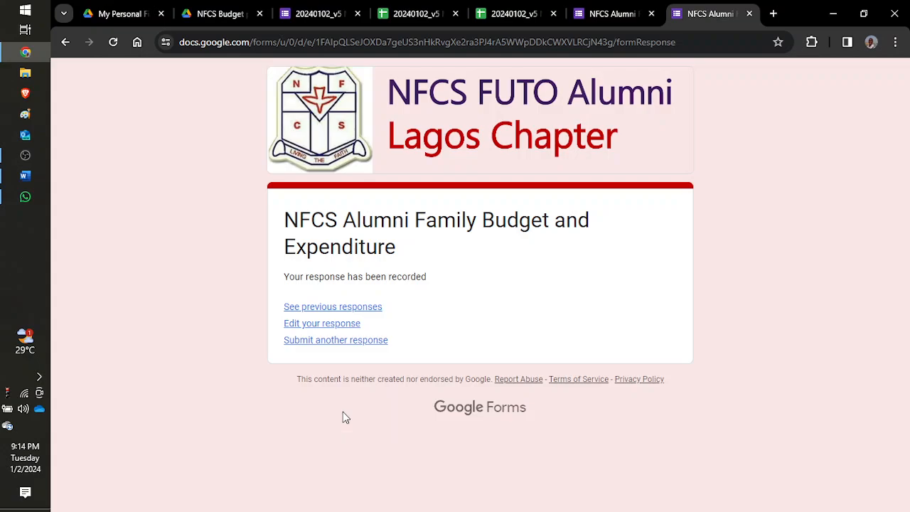
# Check the submitted income and expense entries in the budget spreadsheet's Form Responses 1 and Form data channeled sheets.
pyautogui.click(435, 16)
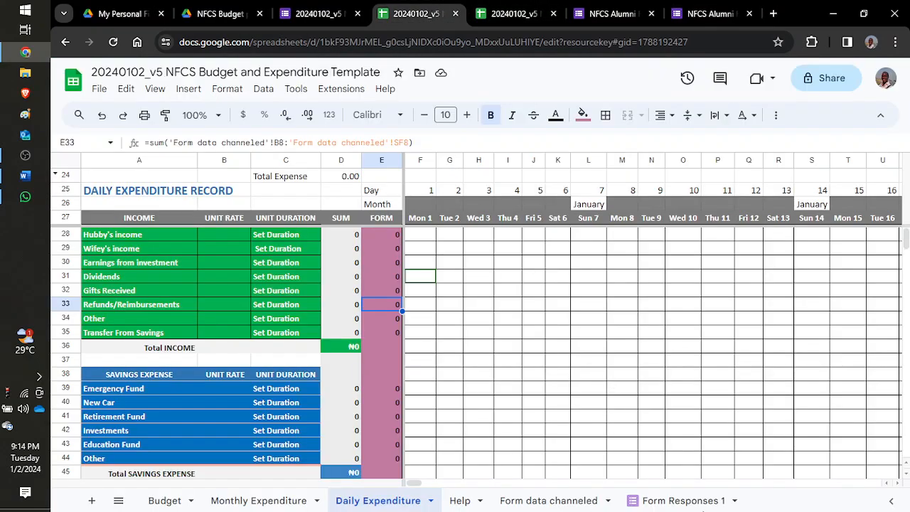
pyautogui.click(702, 505)
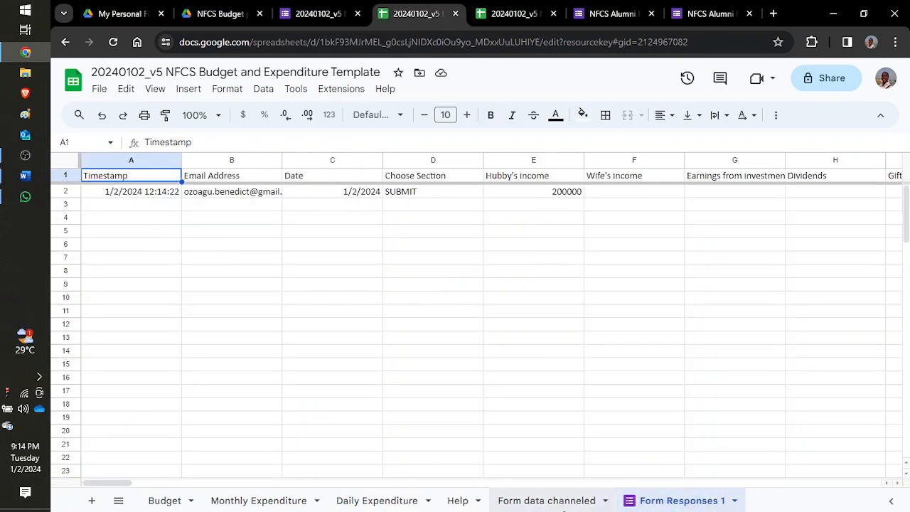
pyautogui.click(527, 500)
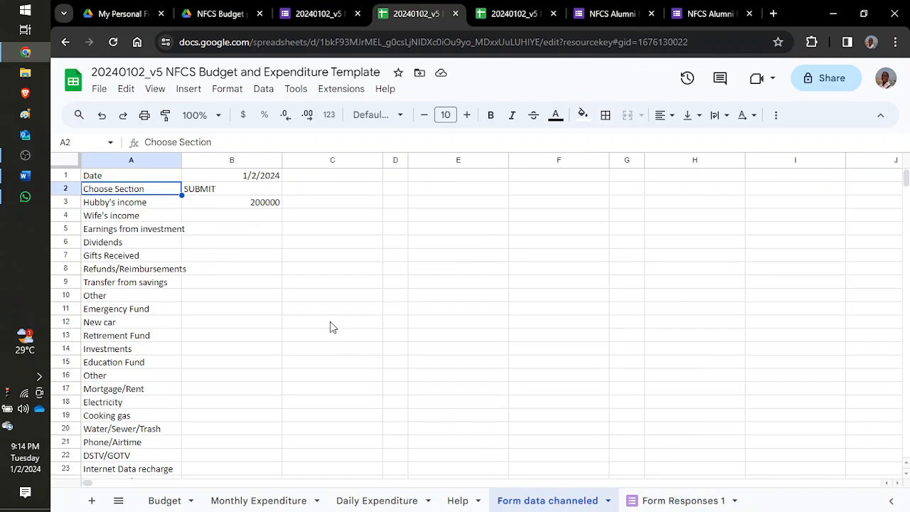
pyautogui.click(239, 206)
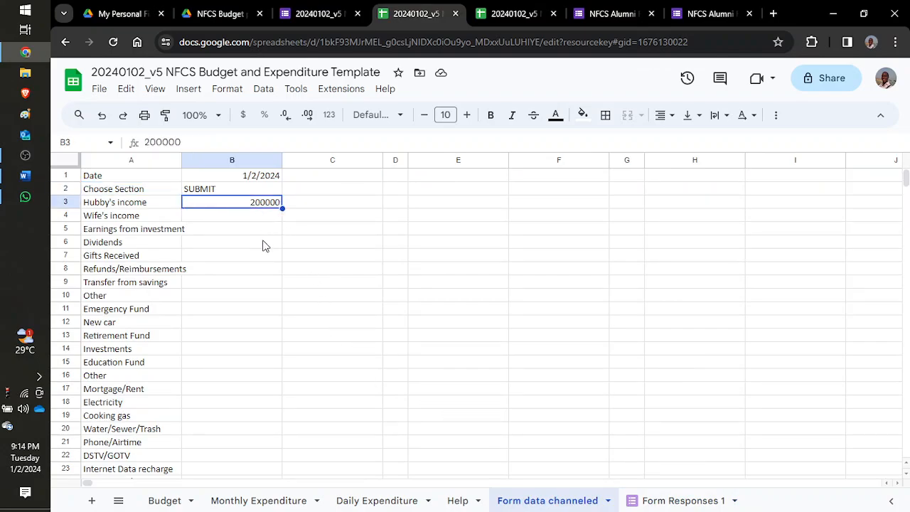
pyautogui.scroll(-10, 262, 245)
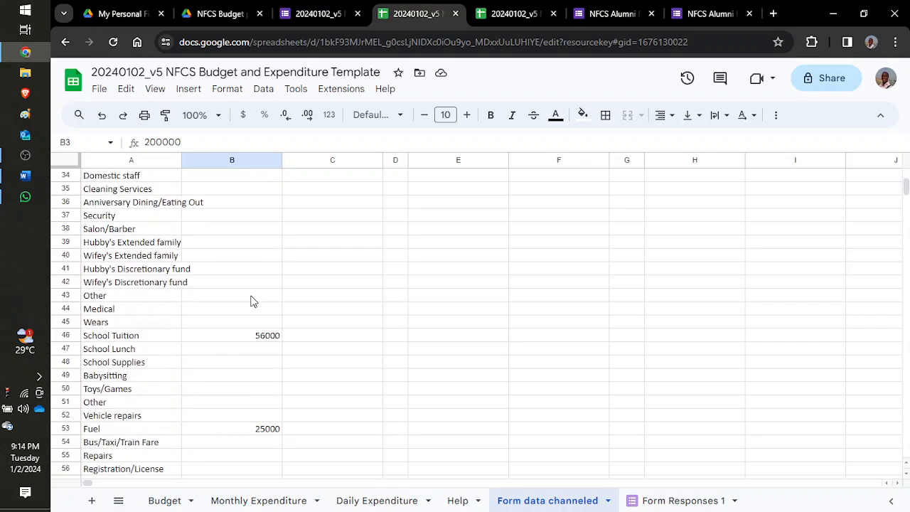
pyautogui.click(244, 337)
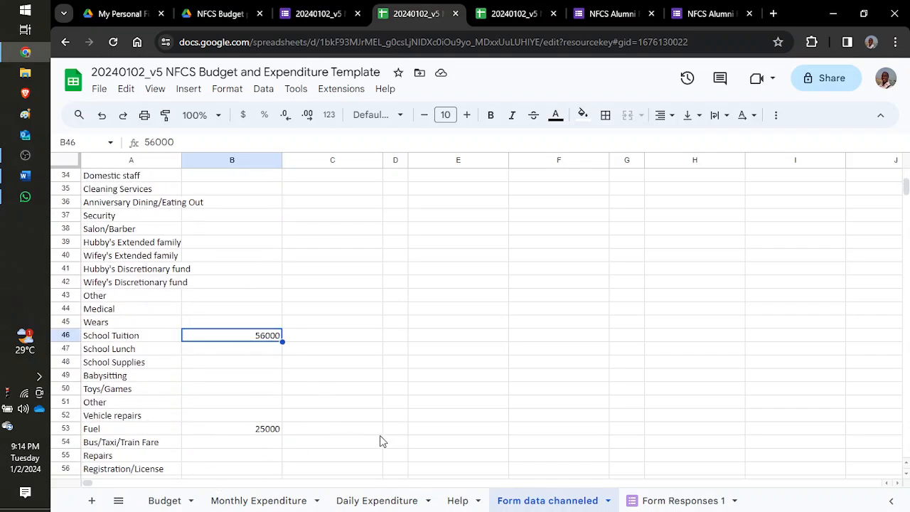
# Examine the Daily Expenditure sheet's form and sum columns for Hubby's income, School Tuition and the transportation expenses.
pyautogui.click(396, 506)
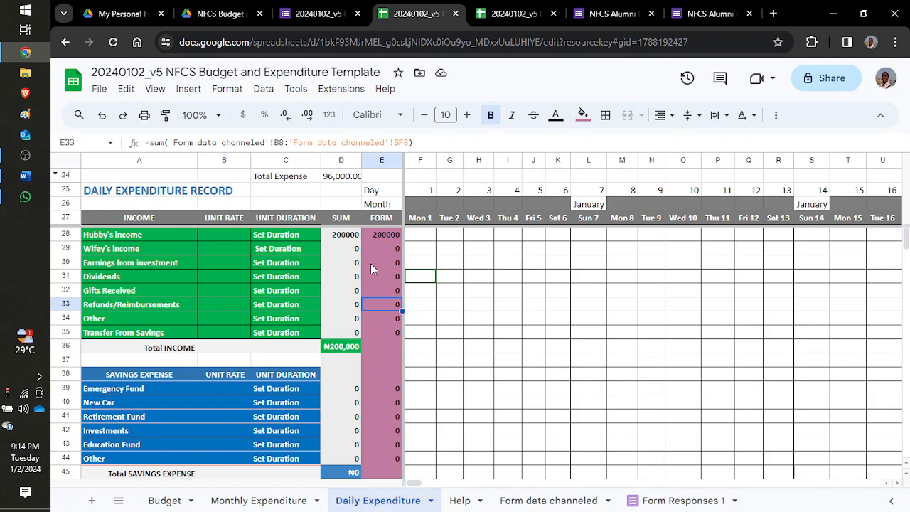
pyautogui.click(342, 237)
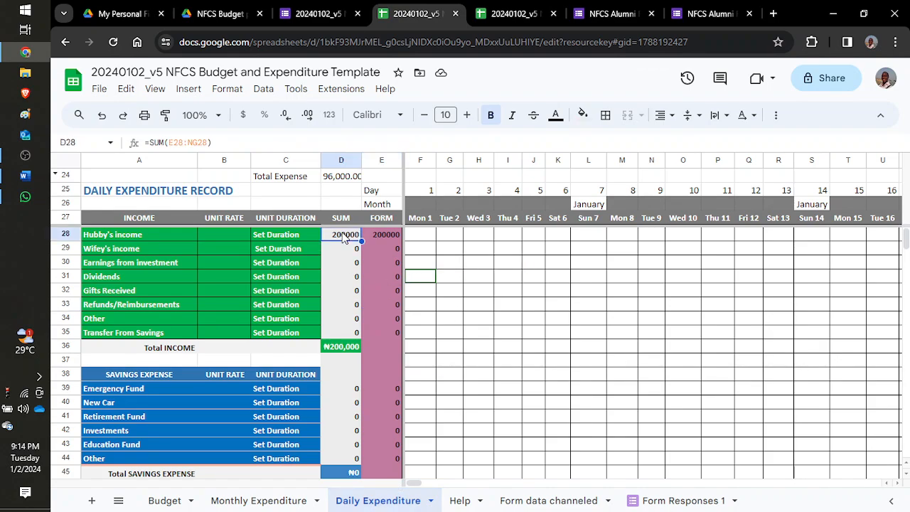
pyautogui.scroll(-5, 335, 309)
pyautogui.scroll(-9, 335, 309)
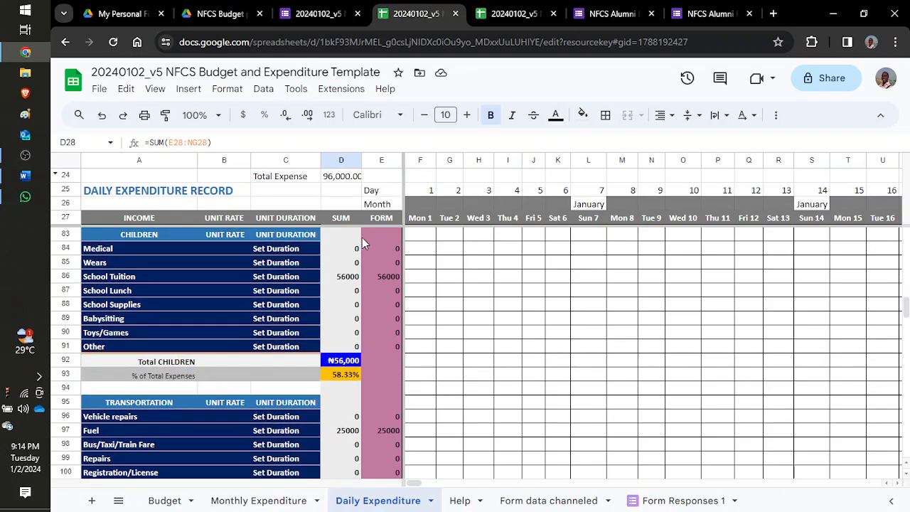
pyautogui.click(342, 283)
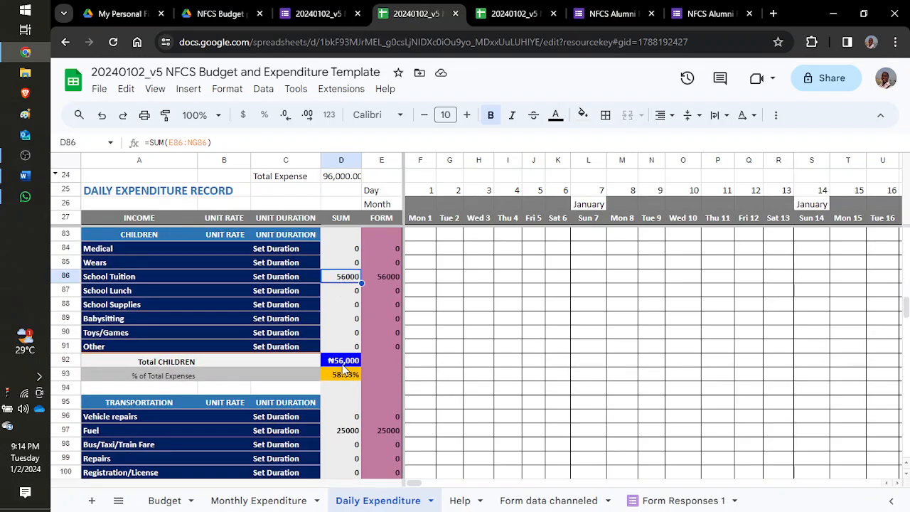
pyautogui.scroll(-2, 342, 364)
pyautogui.scroll(6, 342, 364)
pyautogui.scroll(10, 342, 364)
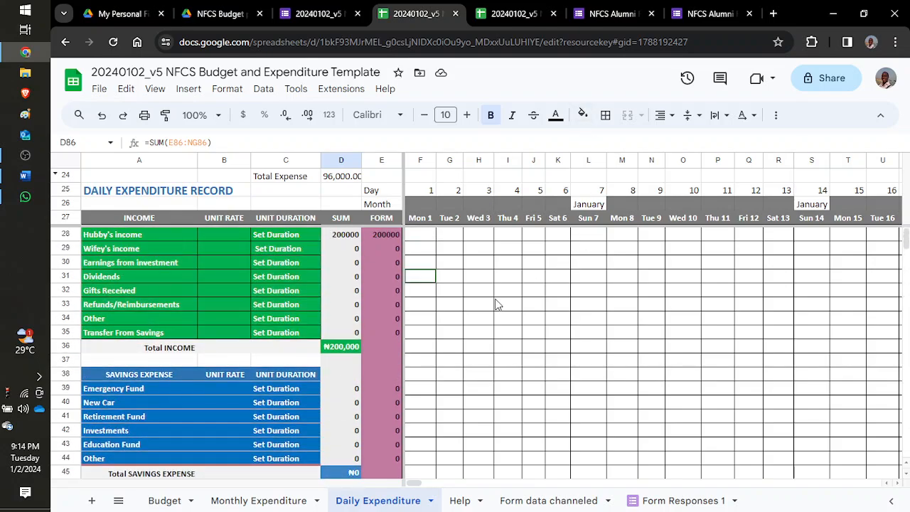
# Review the Monthly Expenditure sheet's summary, charts, income and expense rows, and return to the Daily Expenditure sheet.
pyautogui.click(302, 505)
pyautogui.scroll(-3, 468, 356)
pyautogui.scroll(-5, 467, 356)
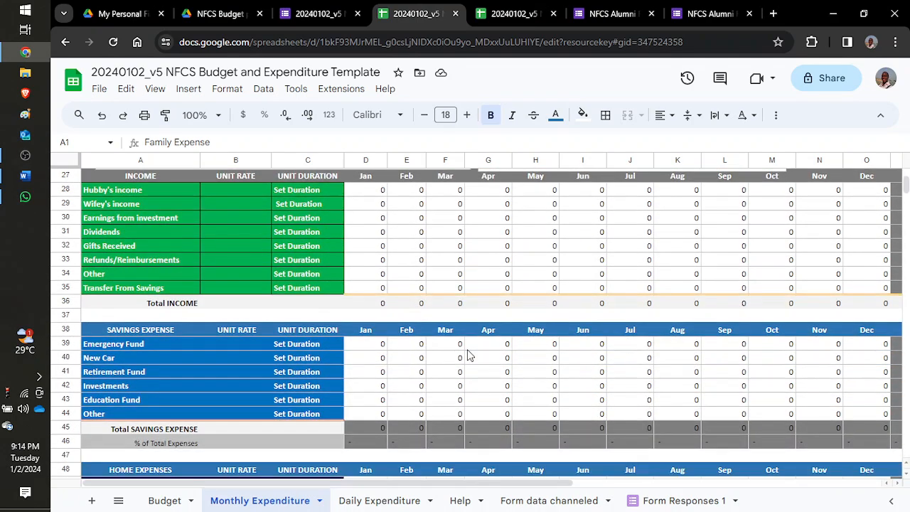
pyautogui.scroll(2, 468, 355)
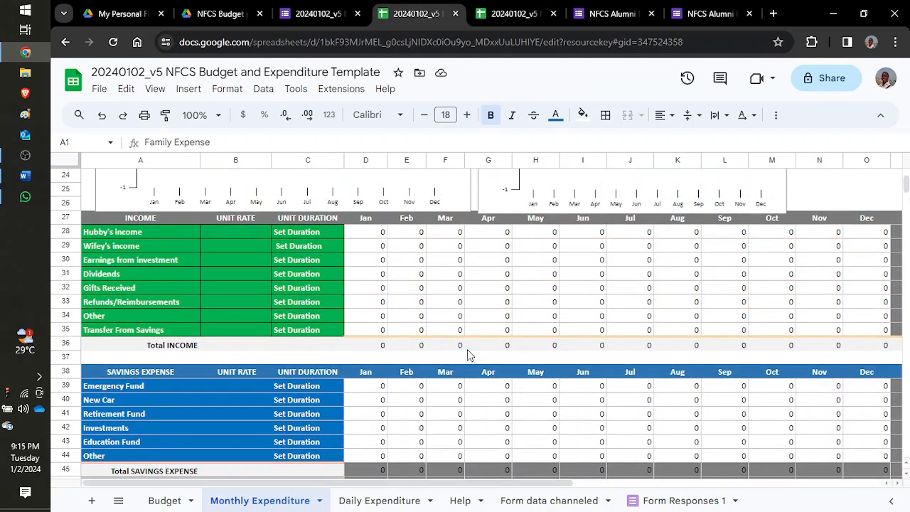
pyautogui.scroll(-5, 341, 354)
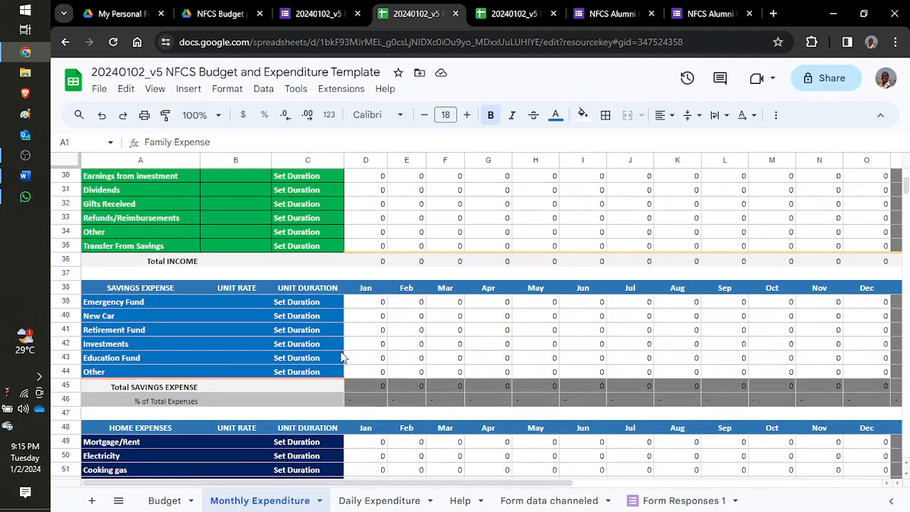
pyautogui.scroll(10, 340, 355)
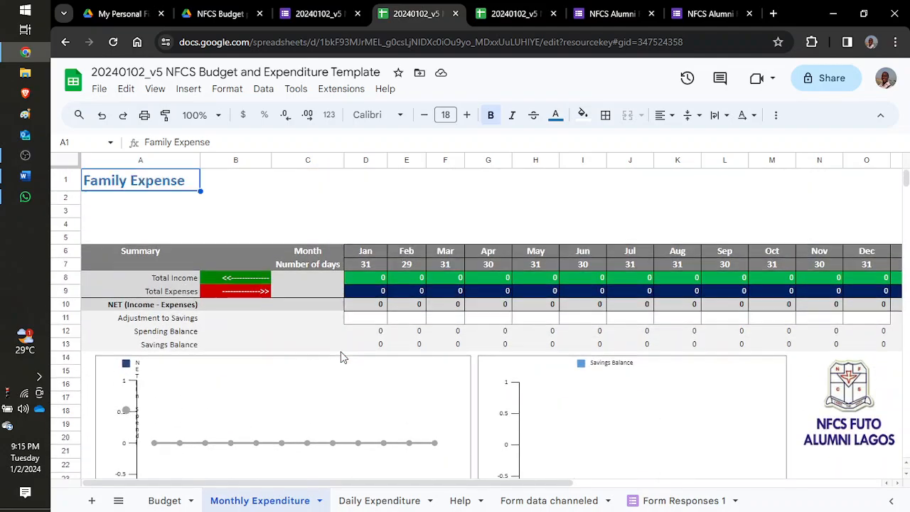
pyautogui.scroll(-2, 625, 371)
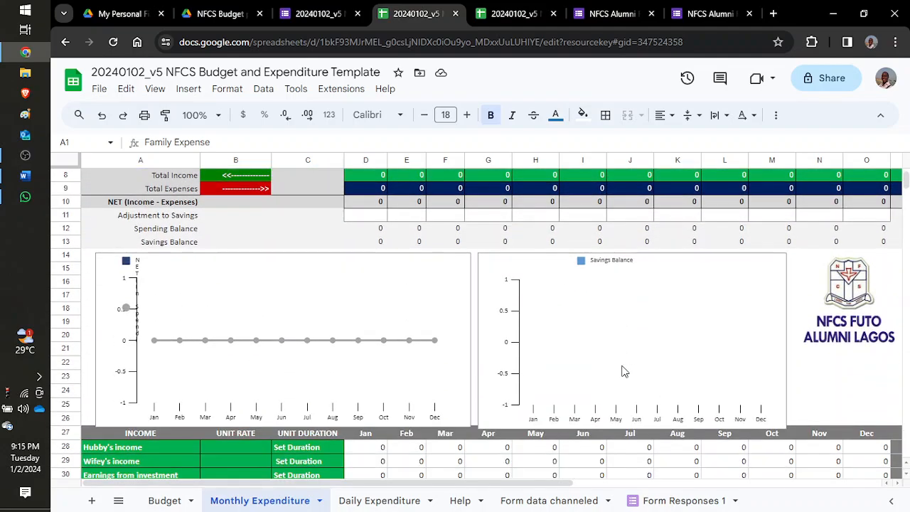
pyautogui.scroll(-3, 624, 372)
pyautogui.scroll(-1, 623, 371)
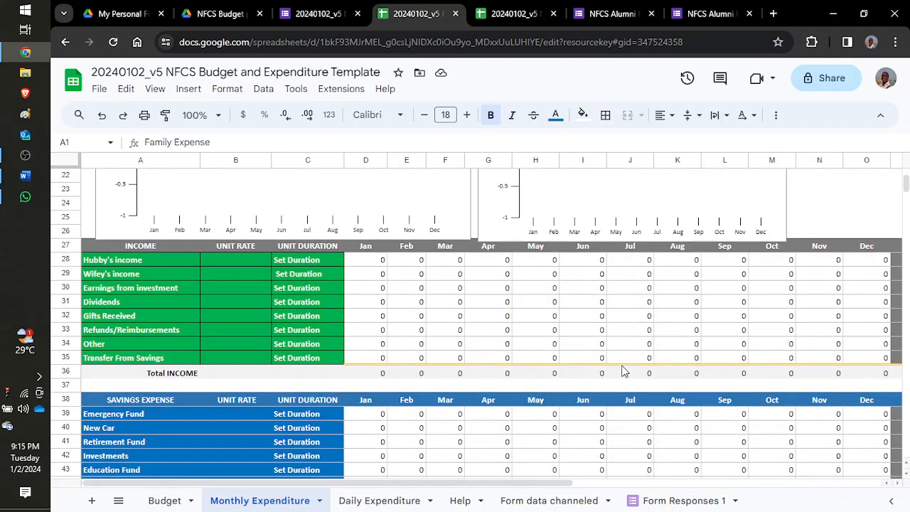
pyautogui.click(372, 502)
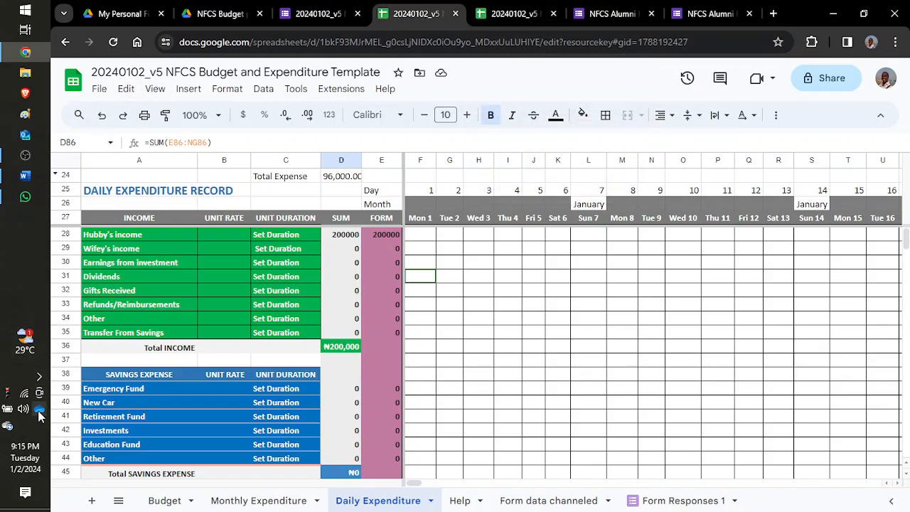
pyautogui.click(39, 377)
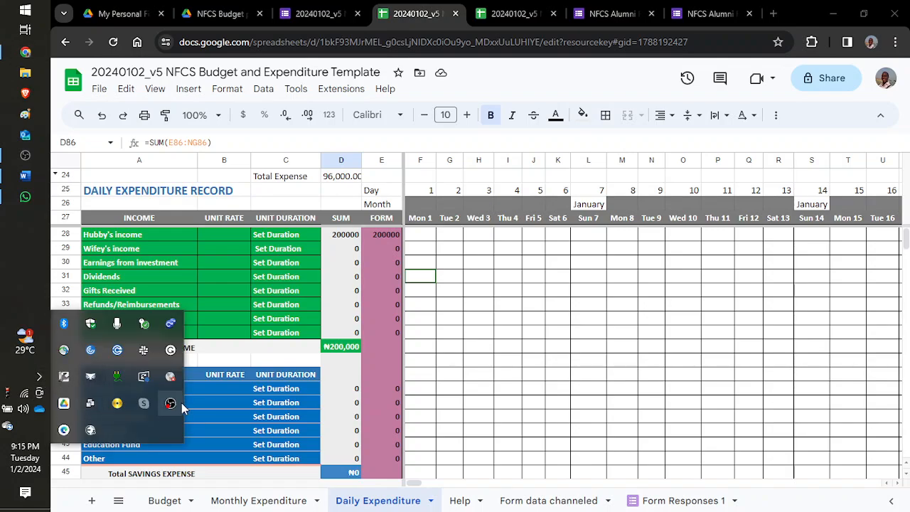